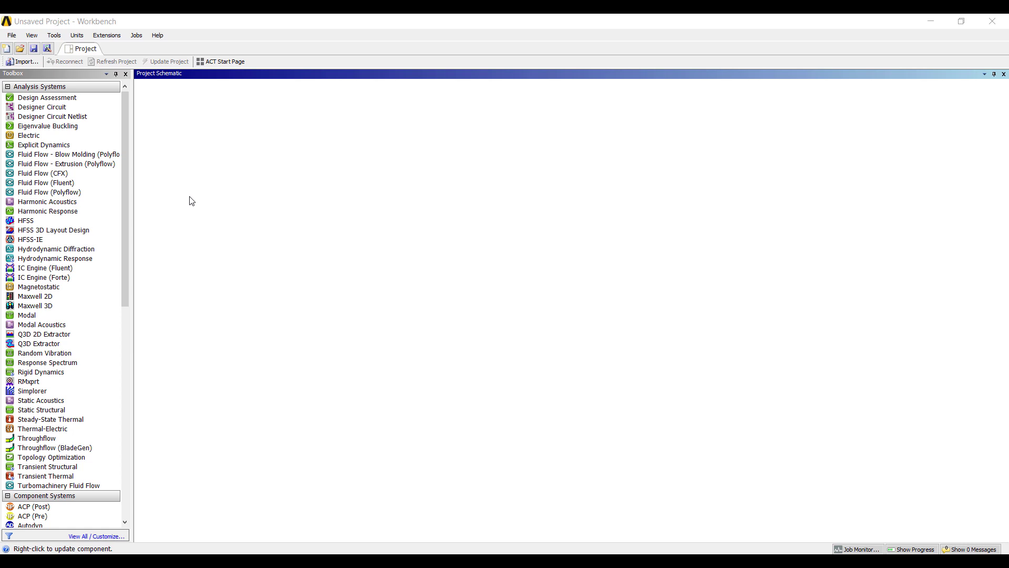
Add a Fluid Flow (Fluent) system, import the recent channel geometry, and open its Mesh for editing.
drag(42, 183, 201, 128)
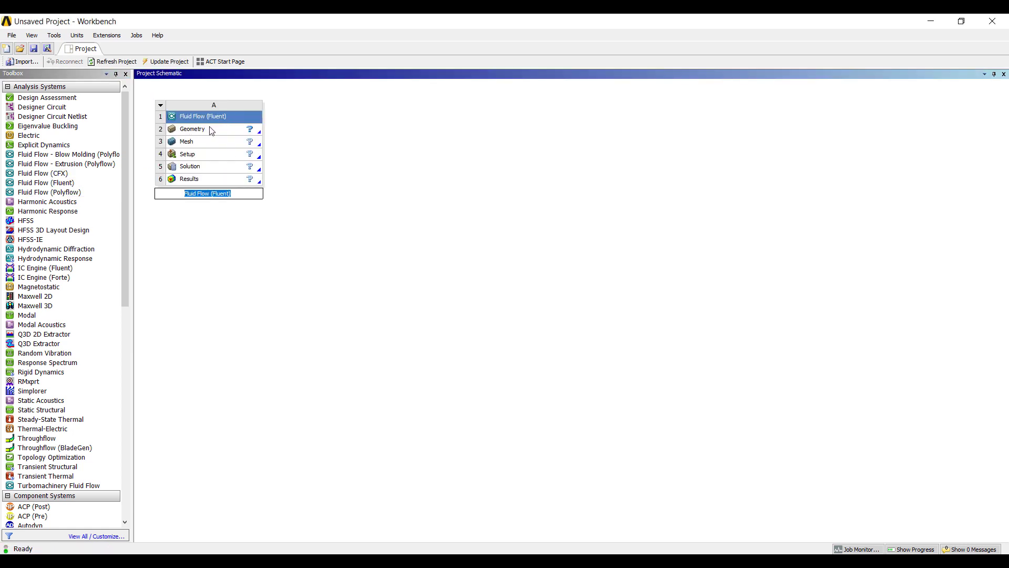
click(208, 128)
right_click(207, 128)
mouse_move(291, 157)
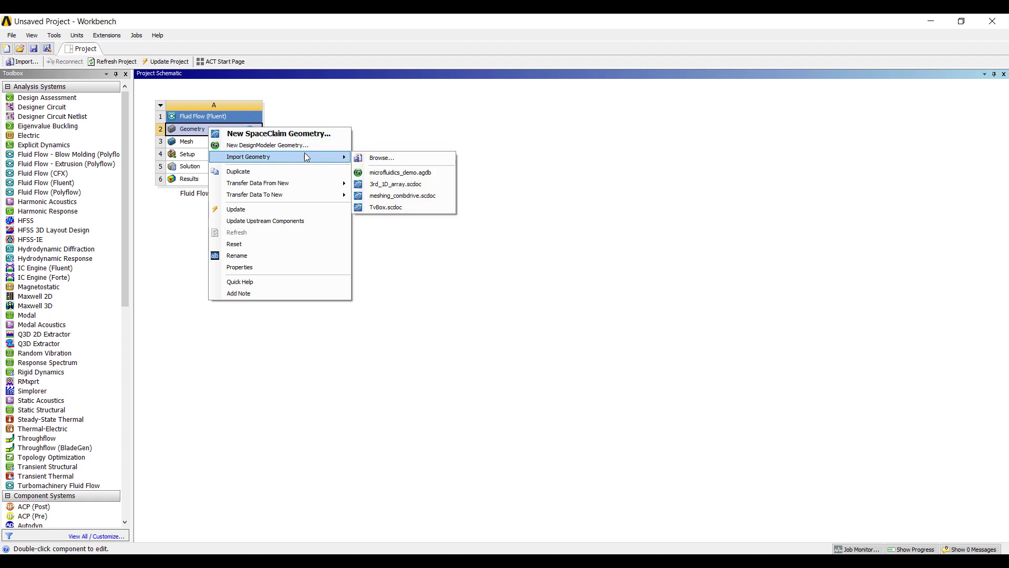
click(403, 174)
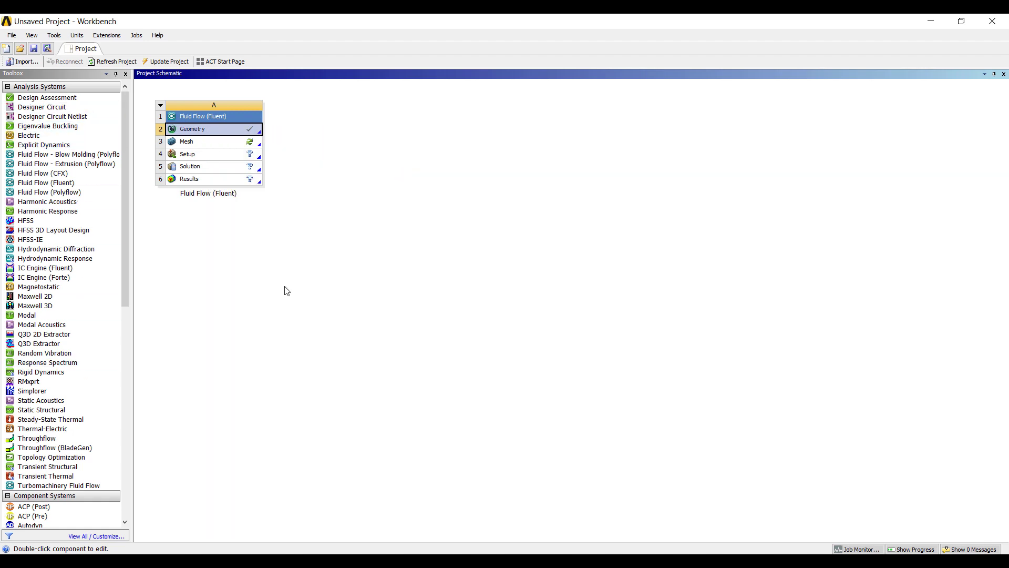
right_click(218, 147)
click(241, 152)
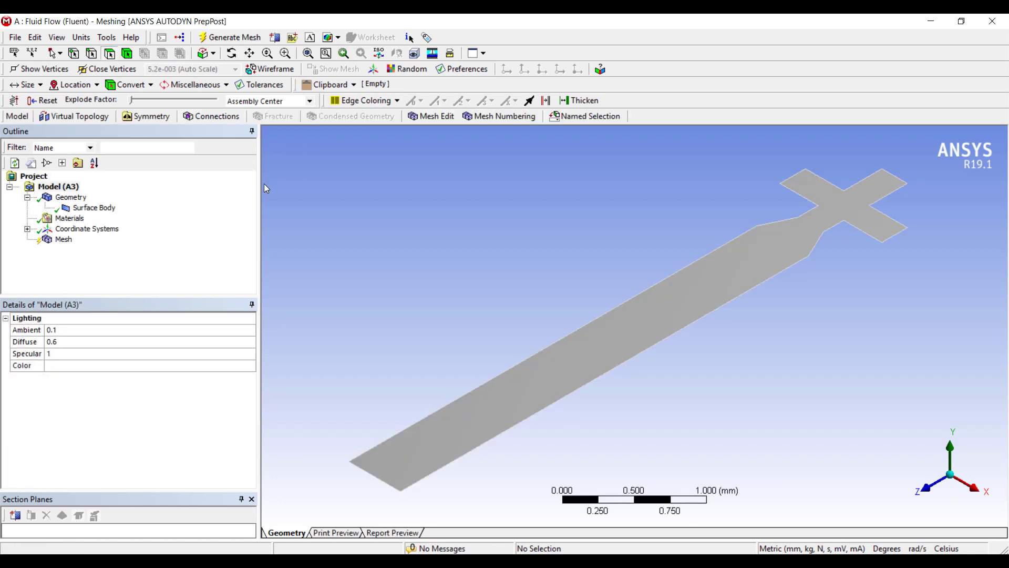
Narrow the Outline panel and rotate the view to see the 2D channel face-on.
drag(261, 187, 187, 186)
middle_drag(598, 325, 786, 300)
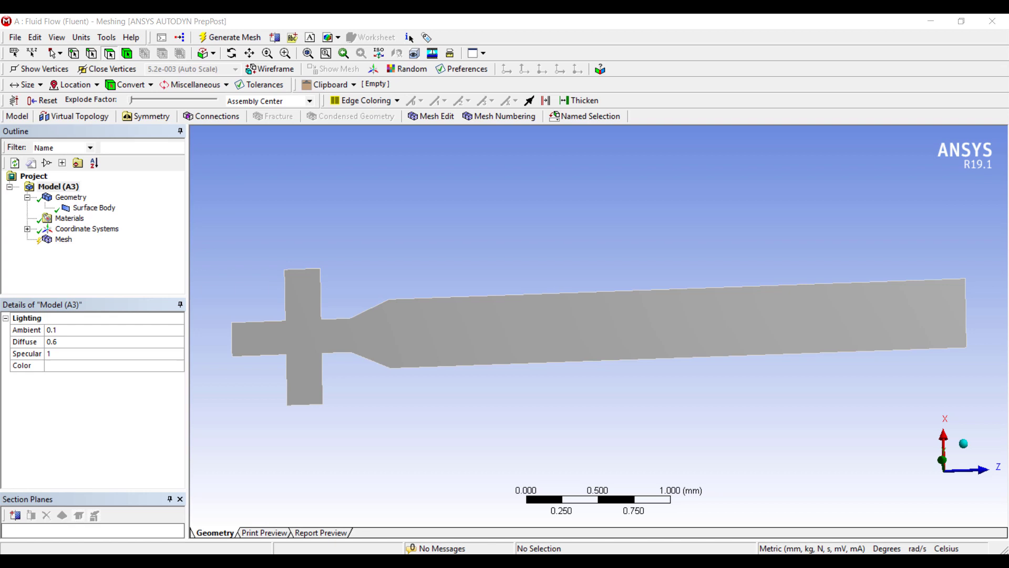
Switch units to Metric (μm, kg, μN, s, V, mA) and set the mesh element size to 25 µm.
click(64, 241)
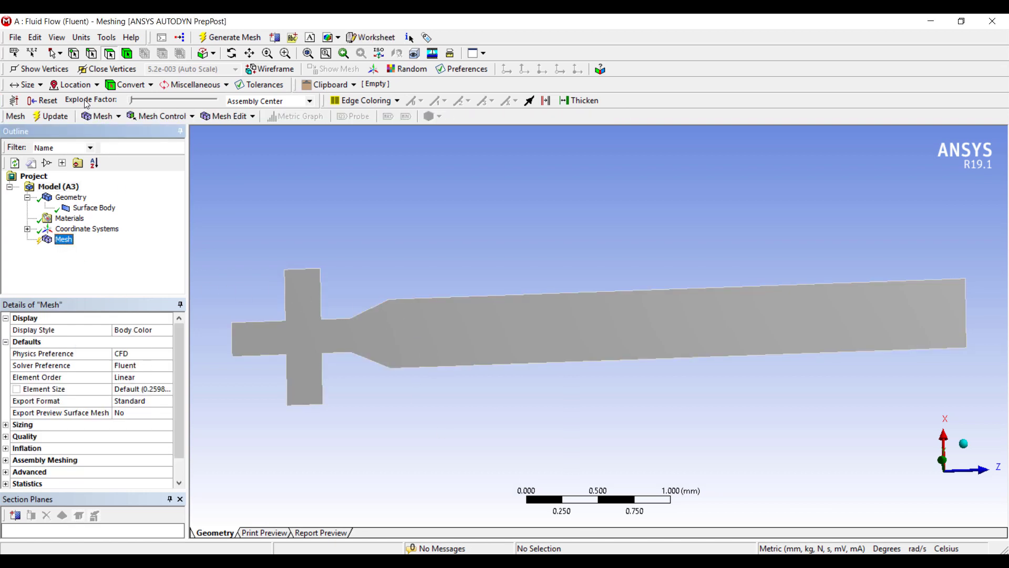
click(82, 37)
click(127, 120)
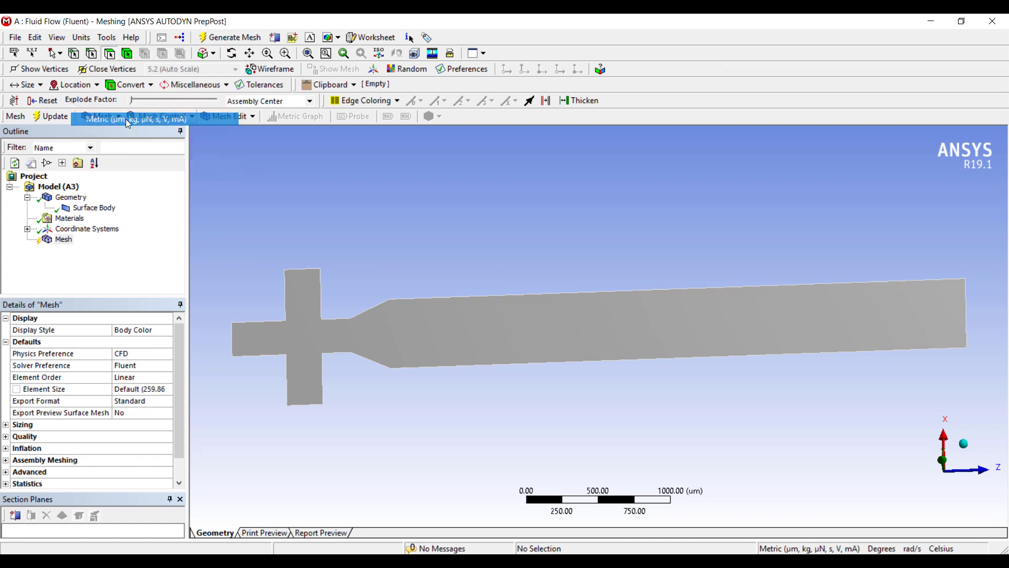
click(157, 389)
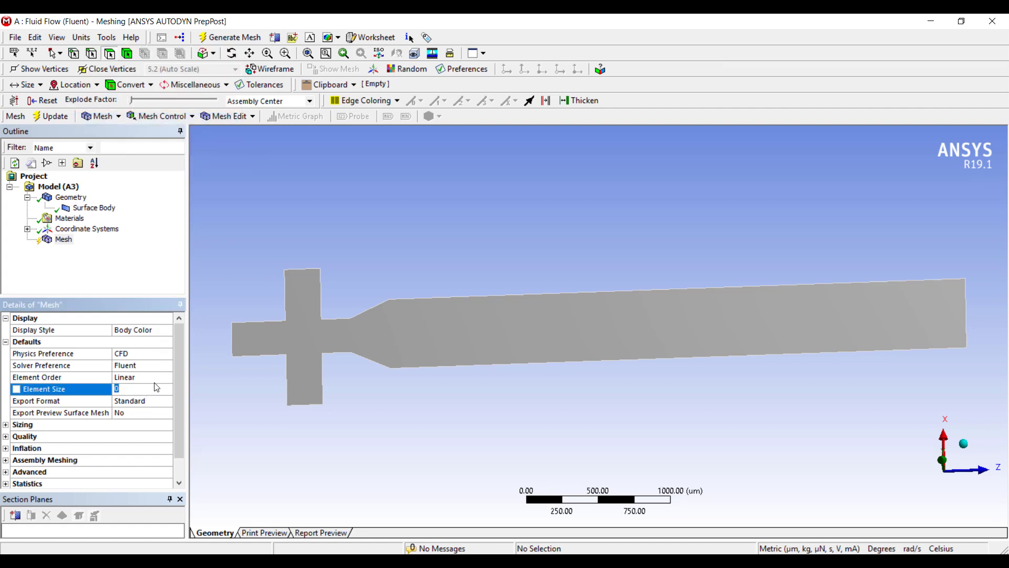
key(Return)
Update the mesh and display the generated quadrilateral grid.
right_click(59, 241)
click(101, 272)
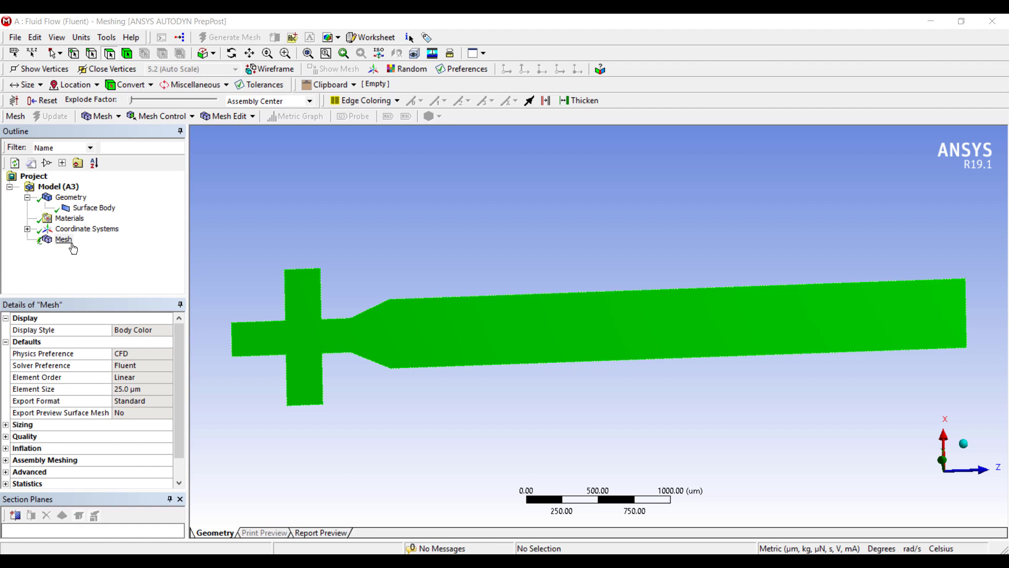
click(63, 239)
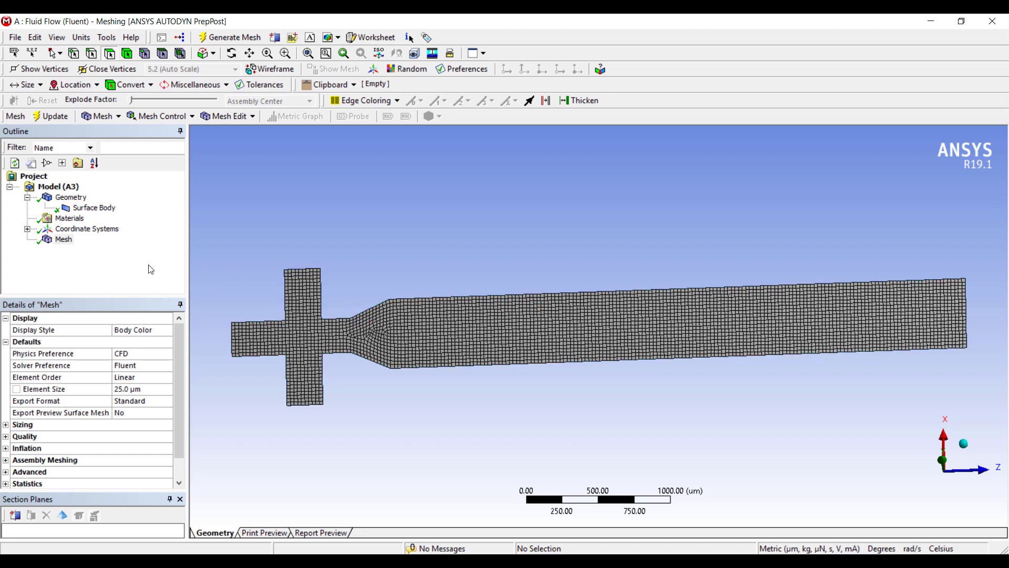
Insert an Inflation control scoped to the channel face.
right_click(63, 240)
mouse_move(129, 247)
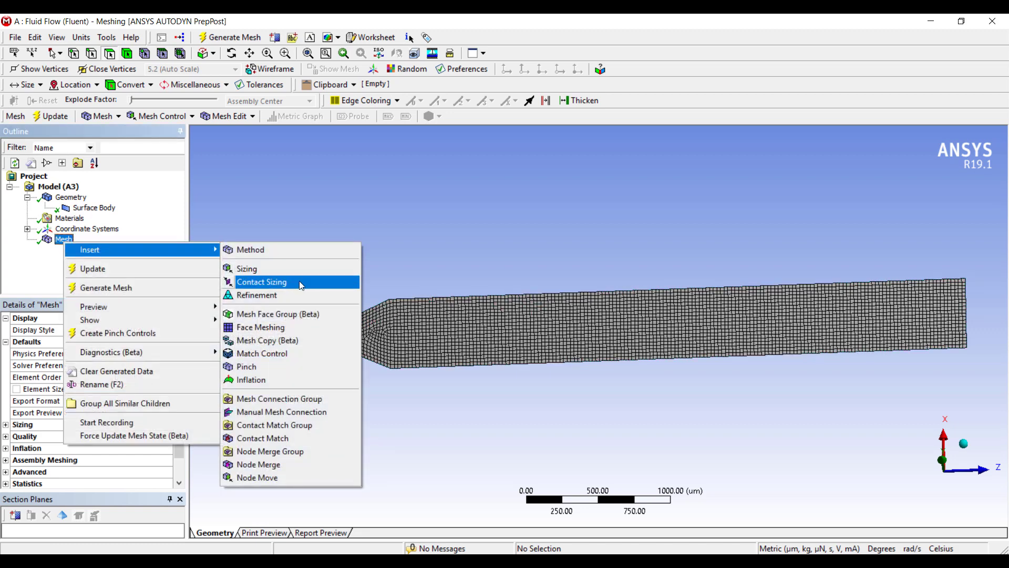
click(277, 378)
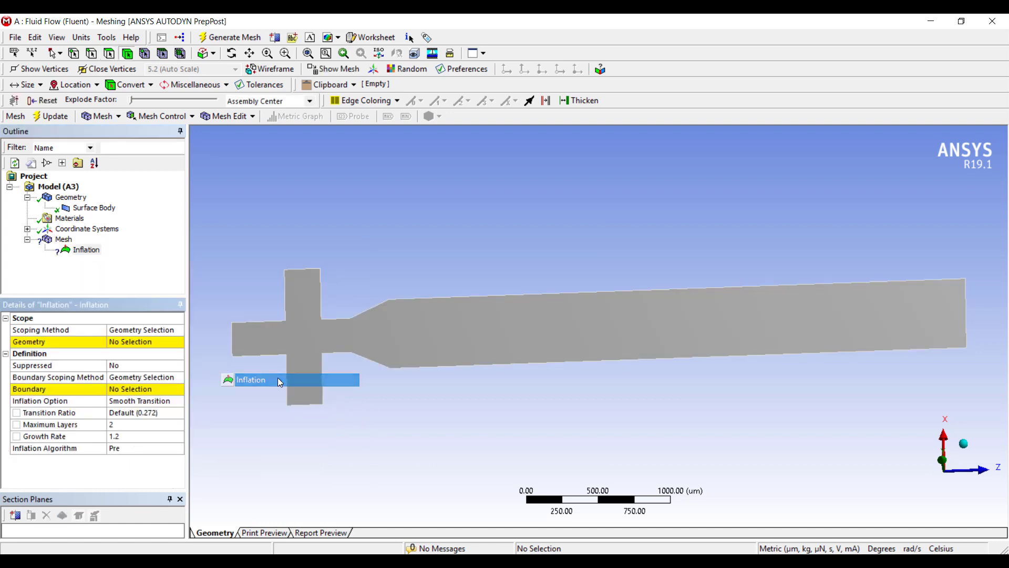
click(382, 339)
click(135, 343)
click(129, 342)
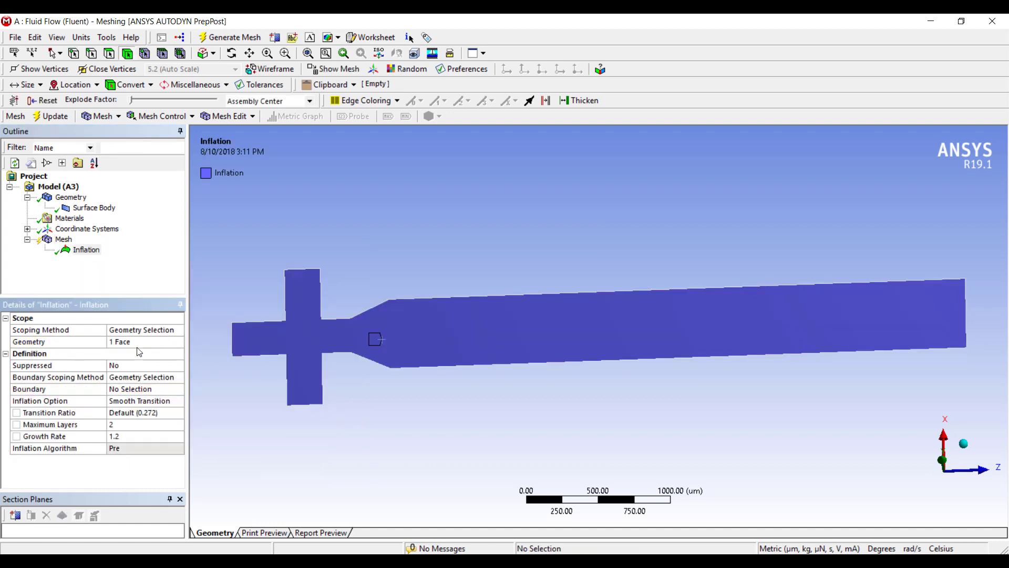
Set the inflation boundary to 13 channel edges, selecting all edges except one.
click(136, 390)
right_click(245, 251)
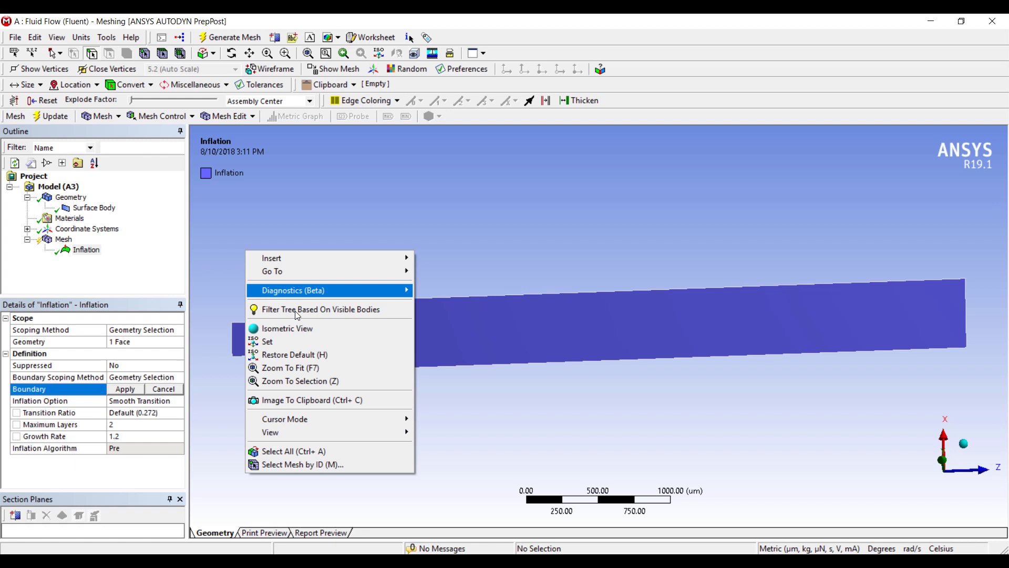
click(310, 451)
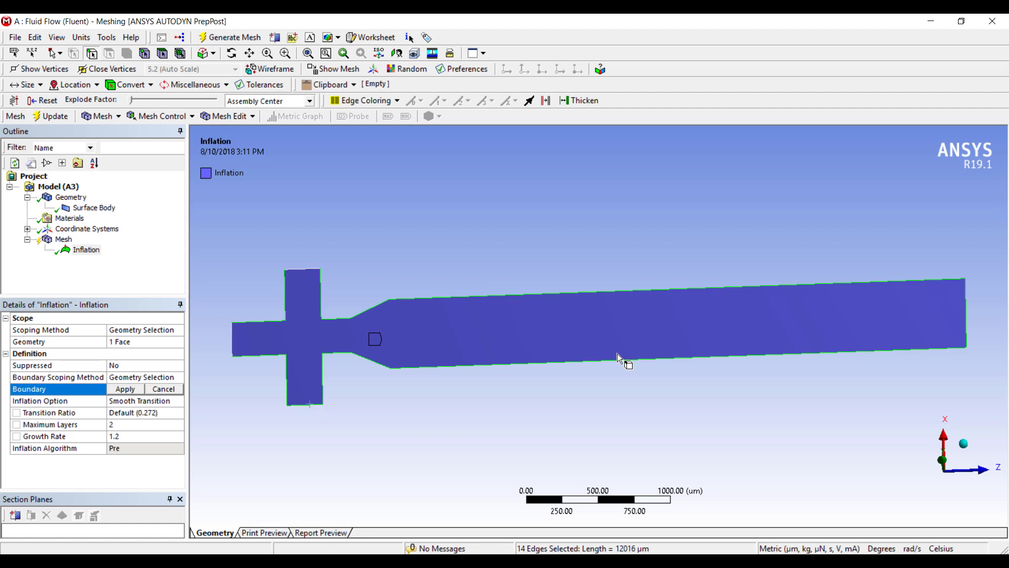
ctrl+click(967, 311)
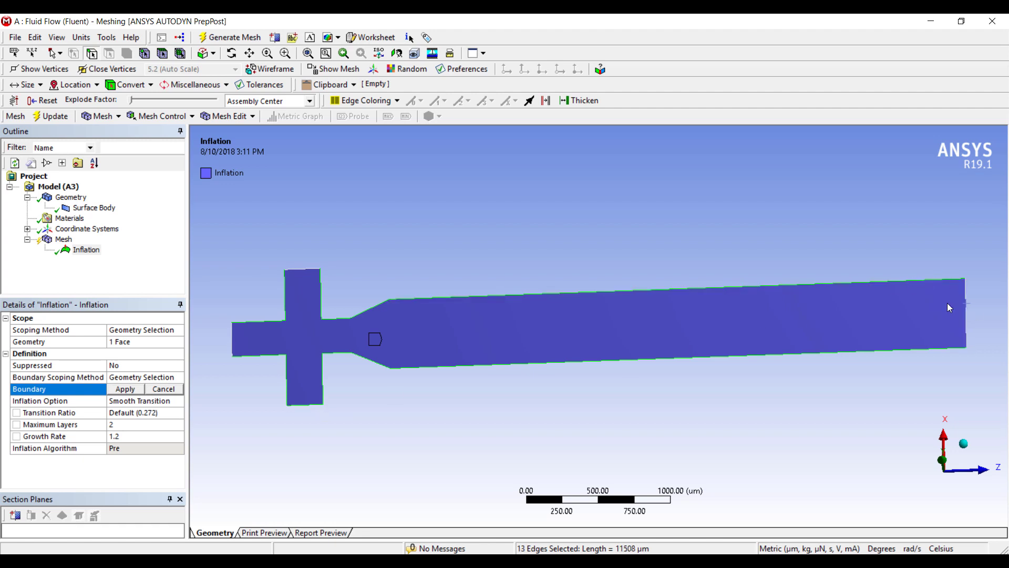
click(125, 389)
Set Maximum Layers to 5 and regenerate the mesh with inflation.
click(139, 424)
text(5)
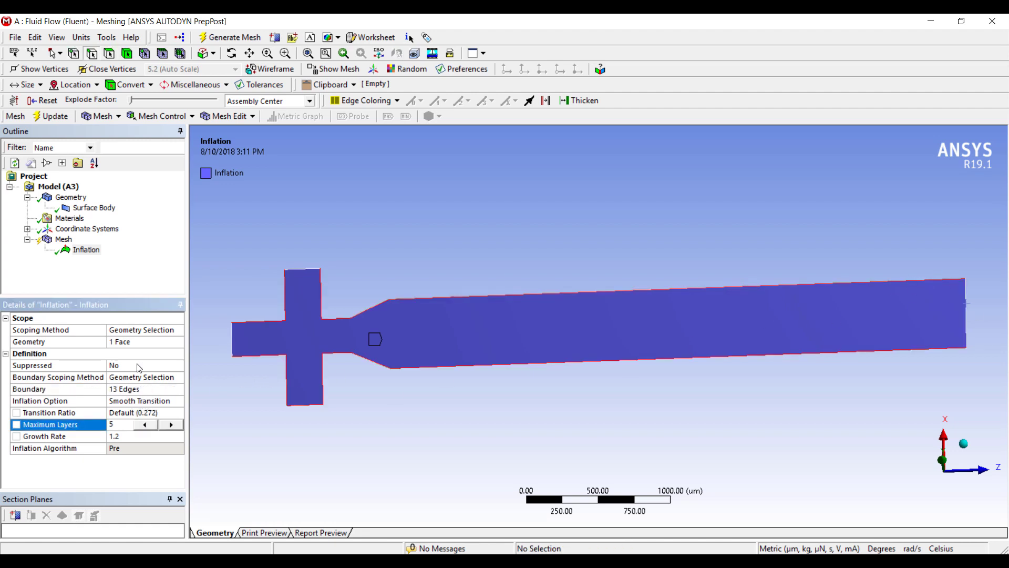
key(Return)
right_click(64, 239)
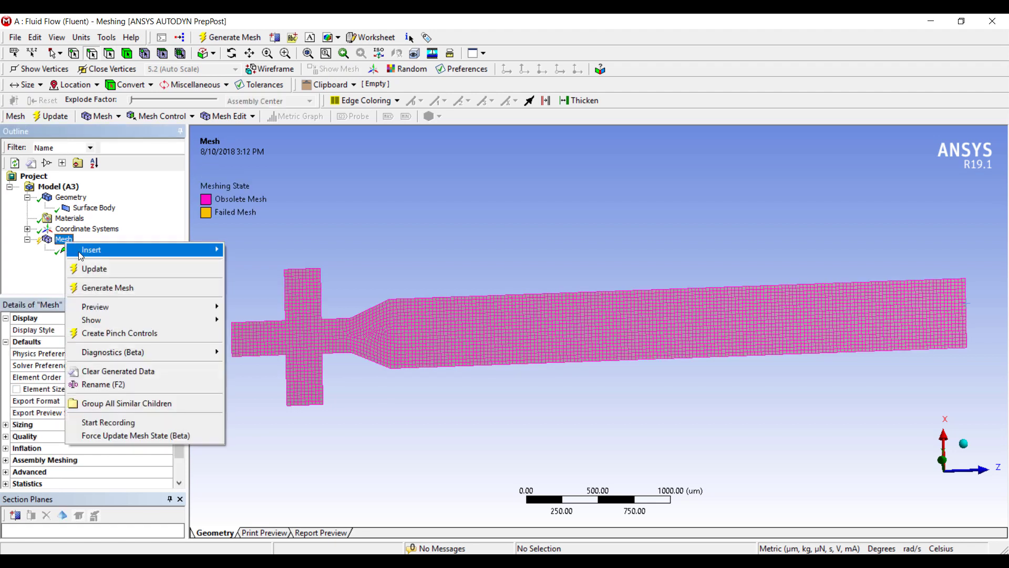
click(108, 287)
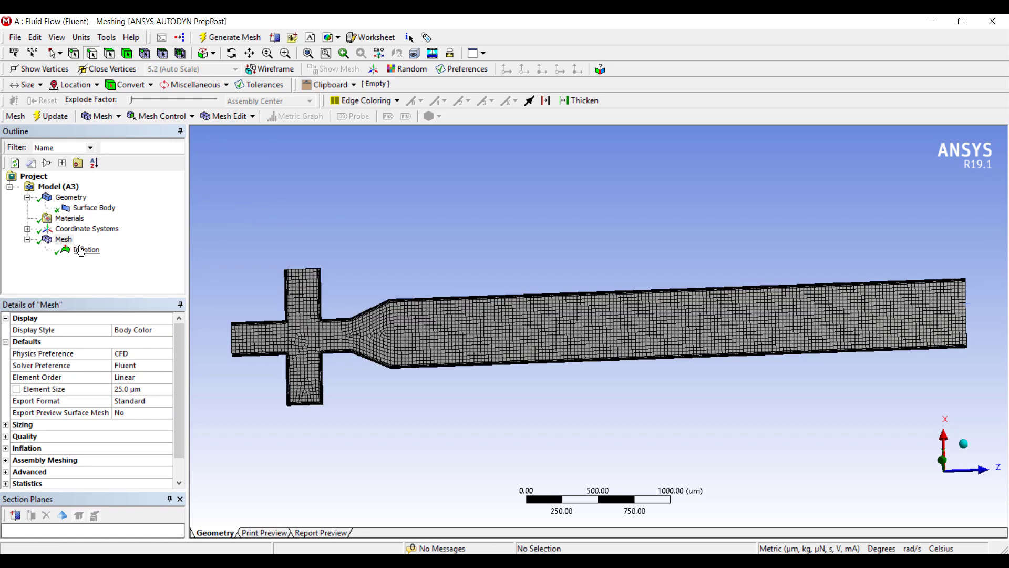
scroll(329, 314, up, 3)
scroll(329, 310, down, 2)
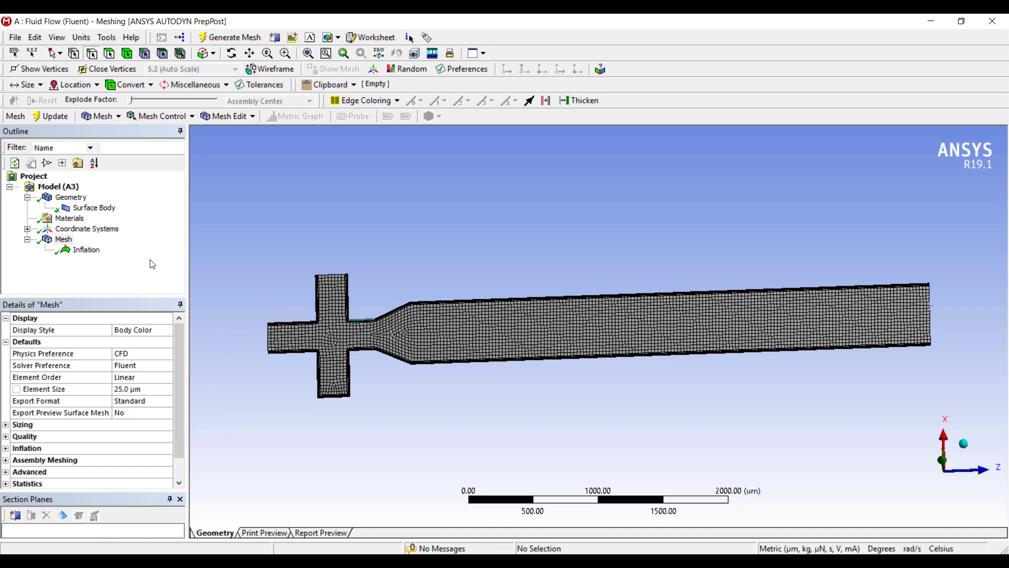
Create a named selection 'oilInlet' from the channel's left inlet edge.
click(271, 339)
right_click(272, 339)
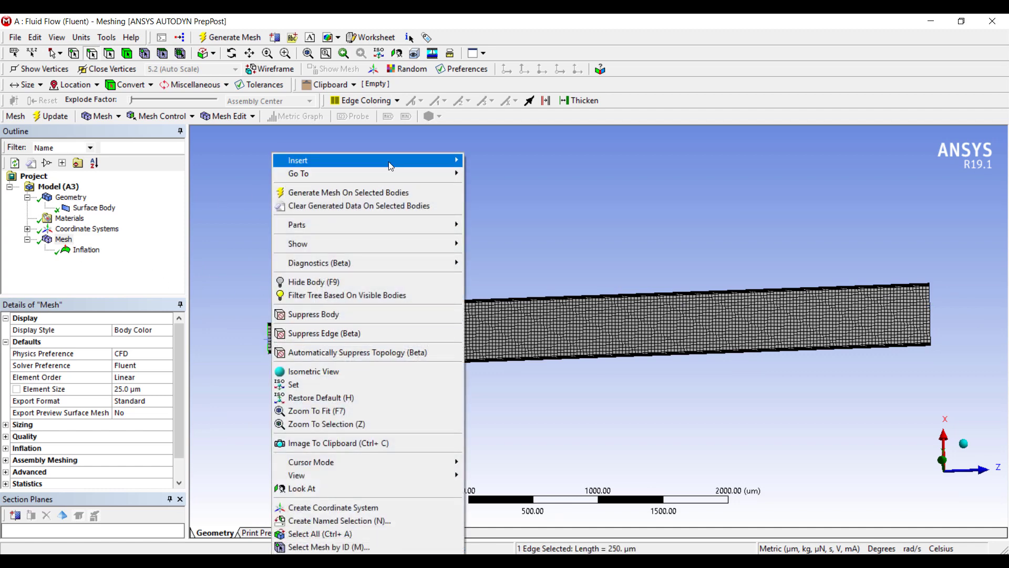
click(381, 520)
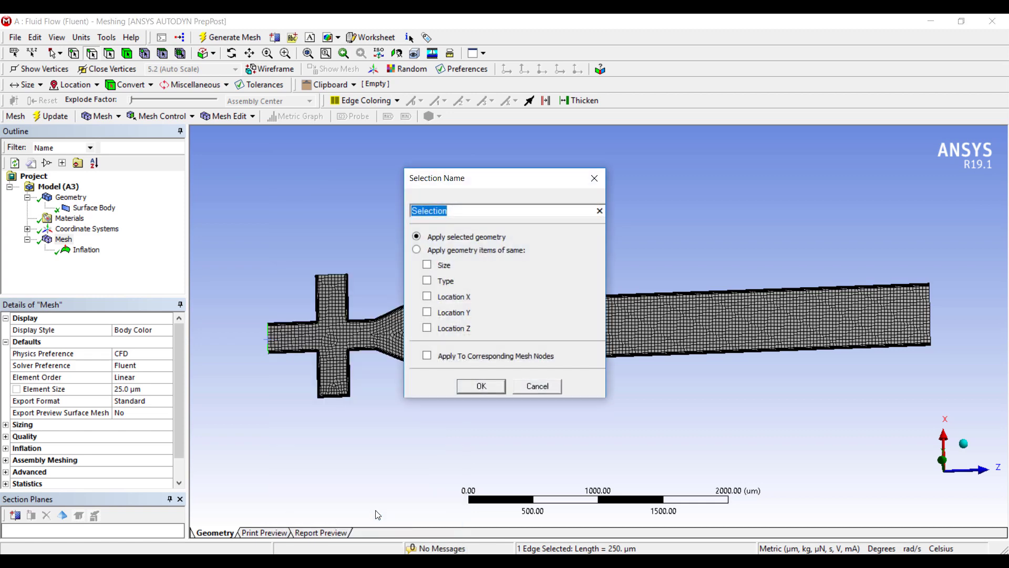
text(oilInlet)
key(Return)
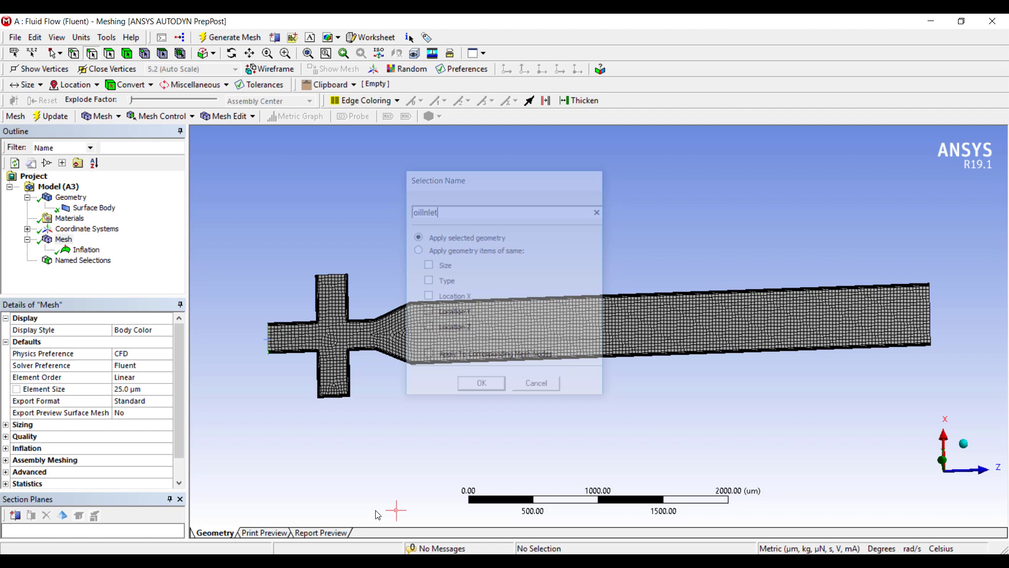
Remove the lower branch's bottom edge from the inflation boundary, leaving 12 edges.
click(336, 275)
ctrl+click(338, 397)
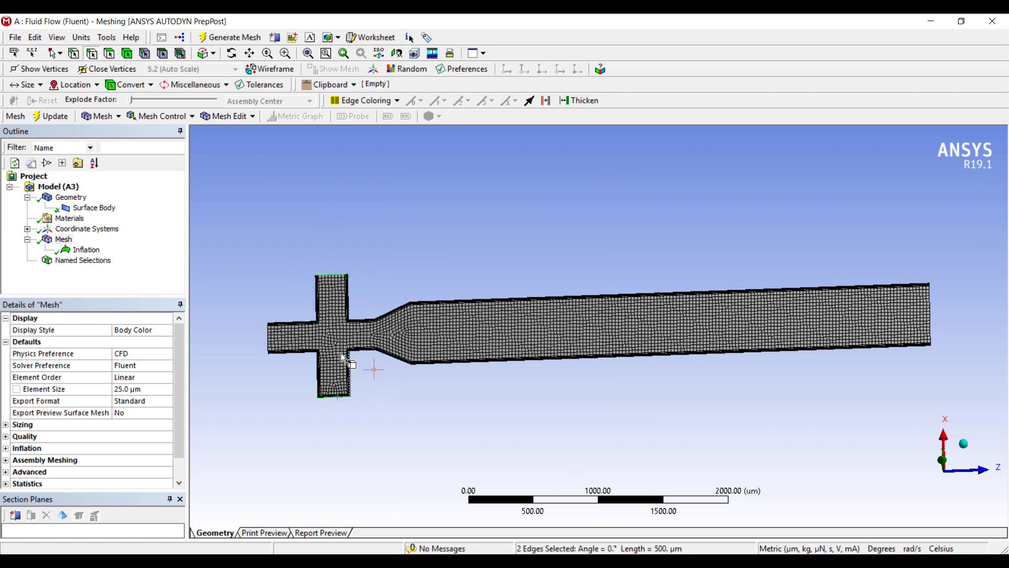
click(86, 249)
click(369, 430)
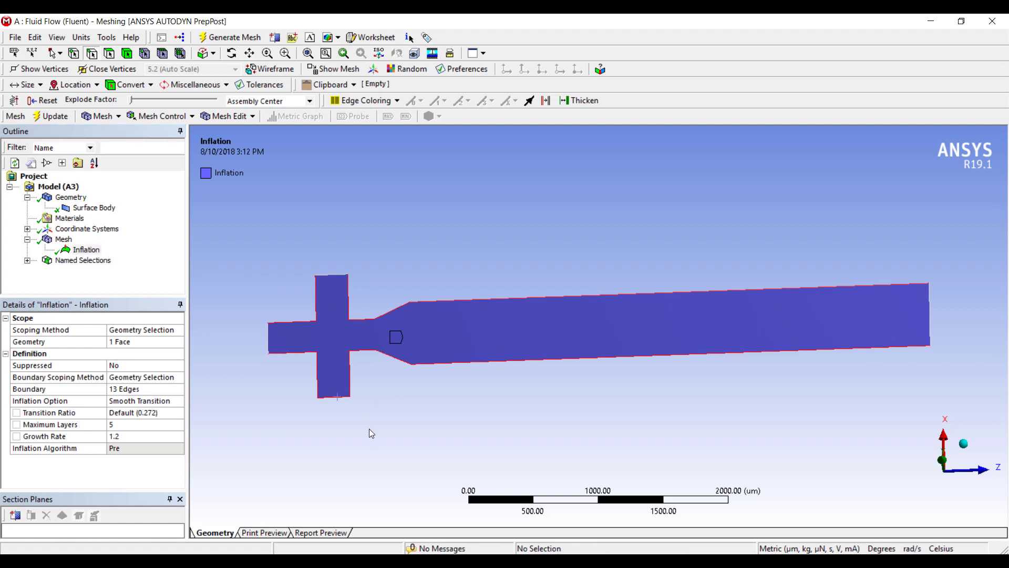
click(129, 390)
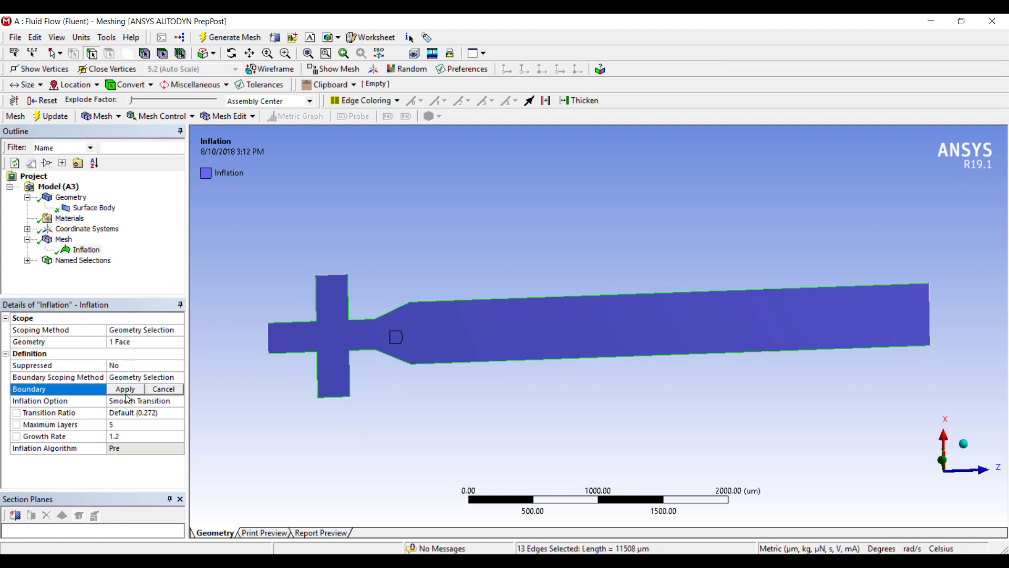
ctrl+click(340, 399)
click(126, 389)
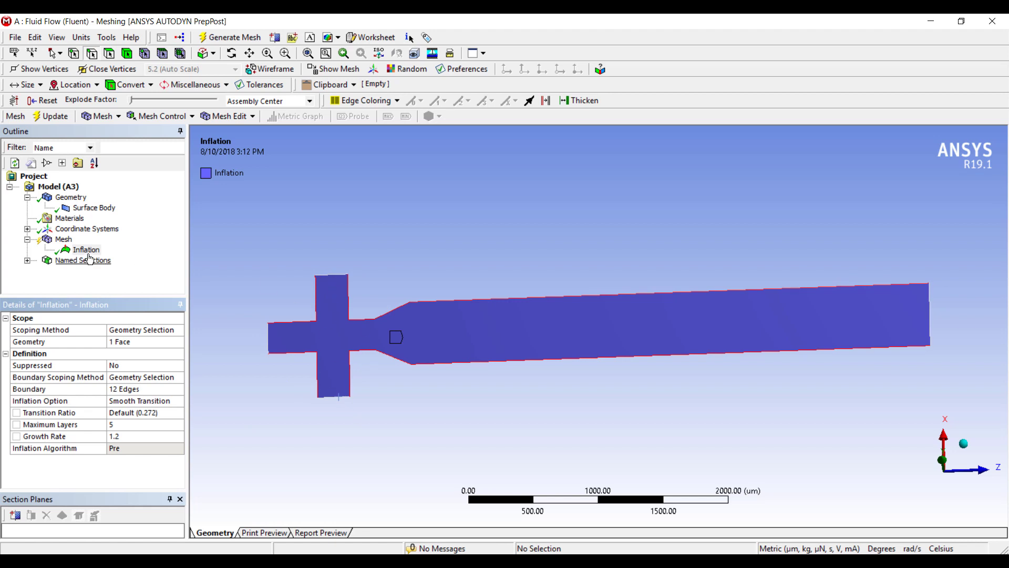
Name the upper and lower branch inlet edges together as 'waterInlet'.
click(28, 261)
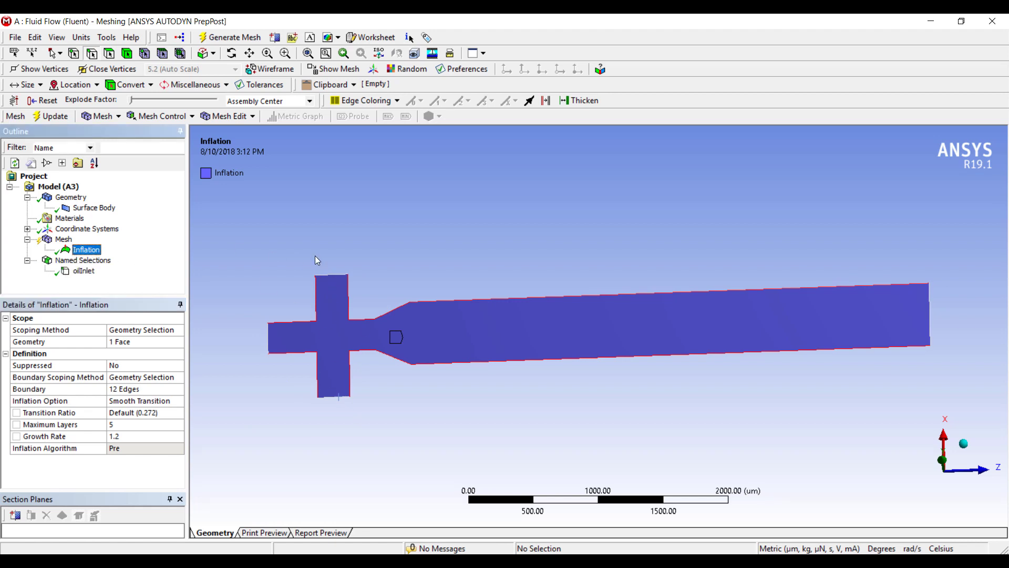
click(336, 275)
ctrl+click(339, 398)
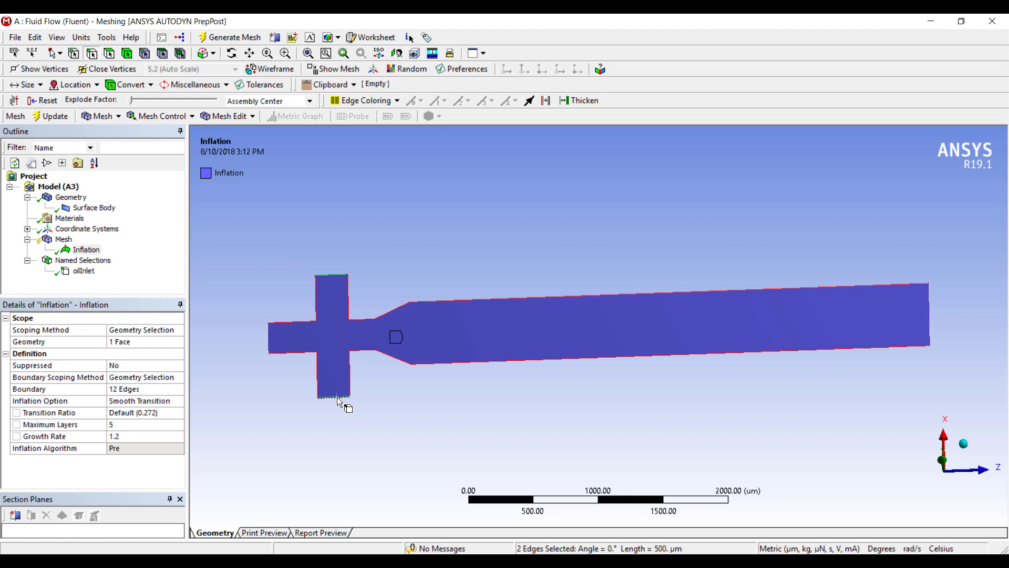
right_click(339, 398)
click(414, 362)
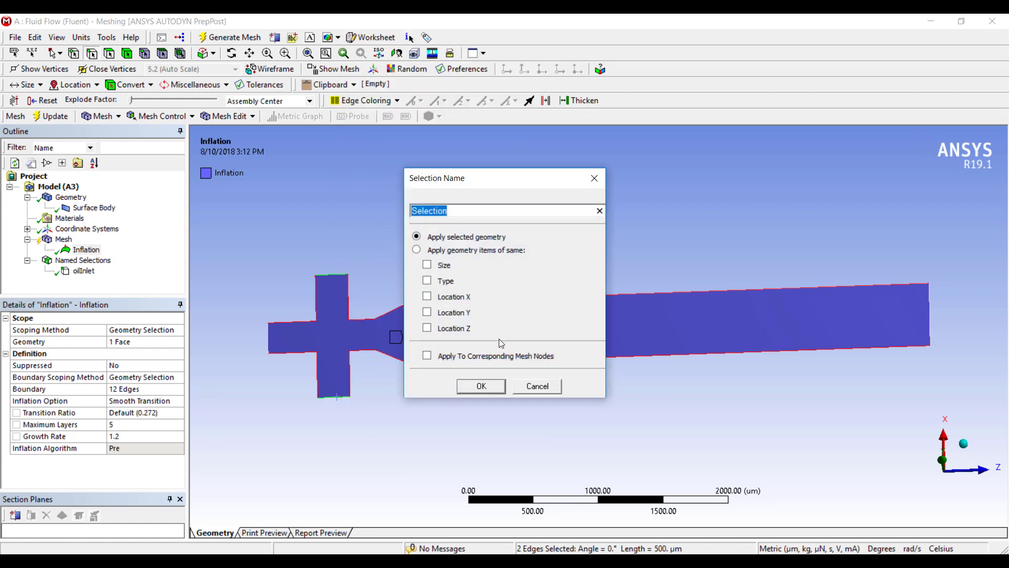
text(waterInlet)
key(Return)
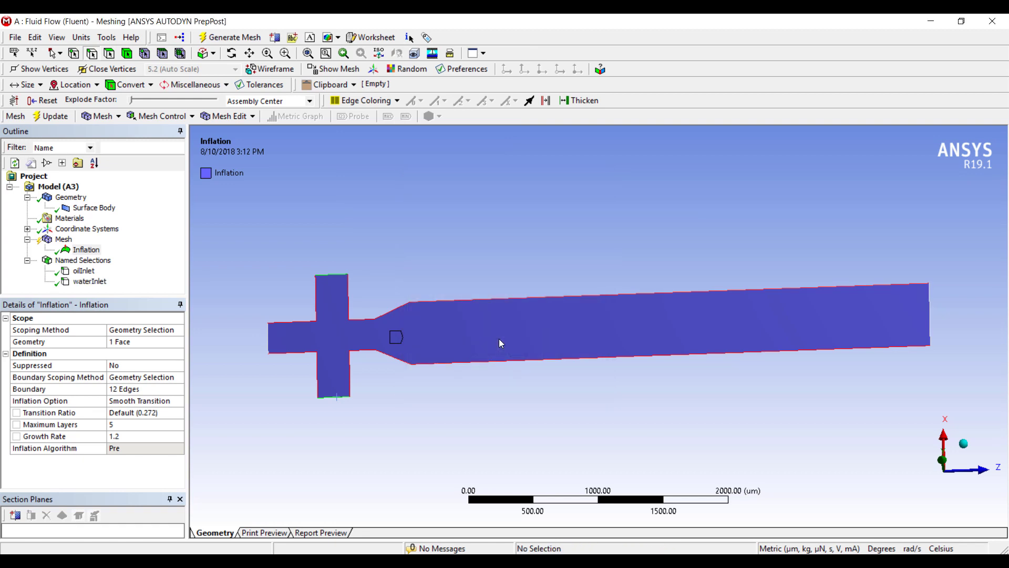
Name the channel's right-end edge 'outlet'.
click(932, 315)
right_click(932, 315)
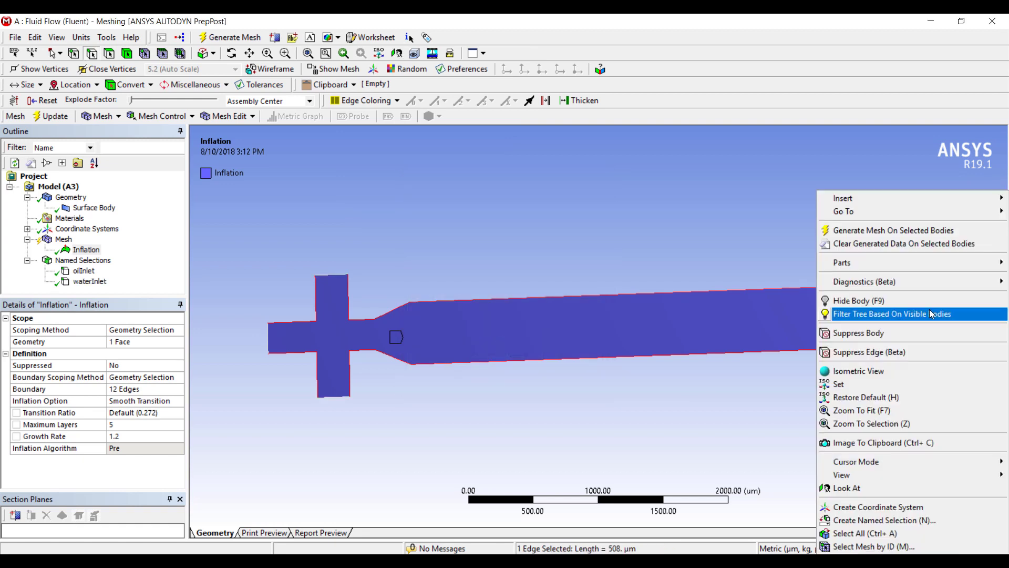
click(909, 520)
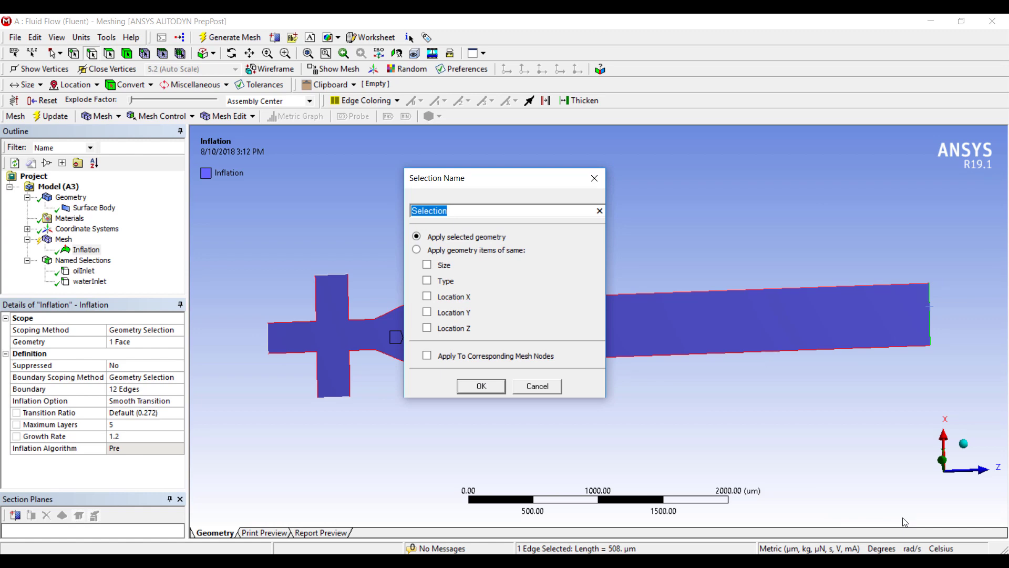
text(outlet)
key(Return)
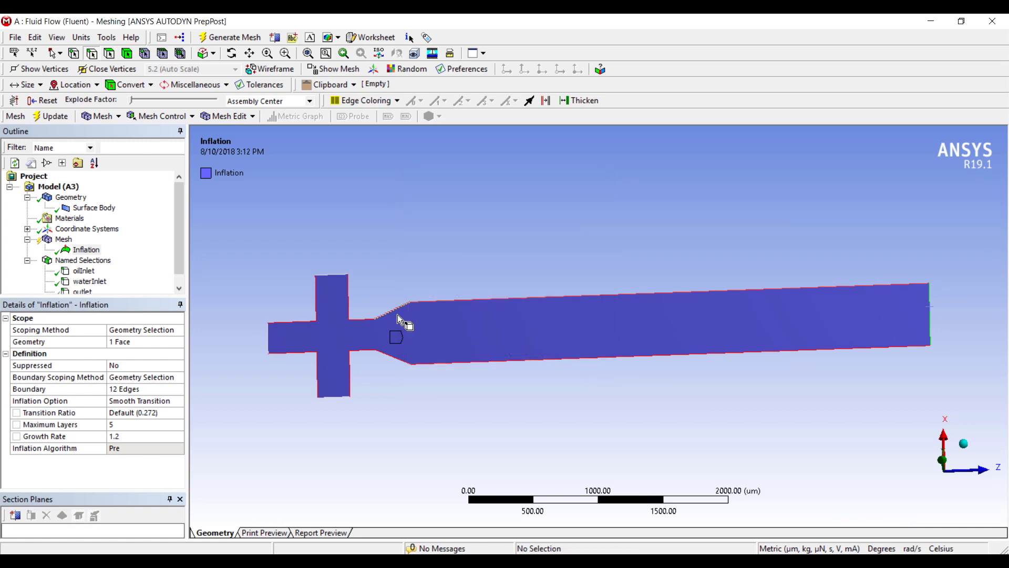
right_click(62, 240)
Generate the mesh and check its statistics: 6052 nodes and 5787 elements.
click(97, 287)
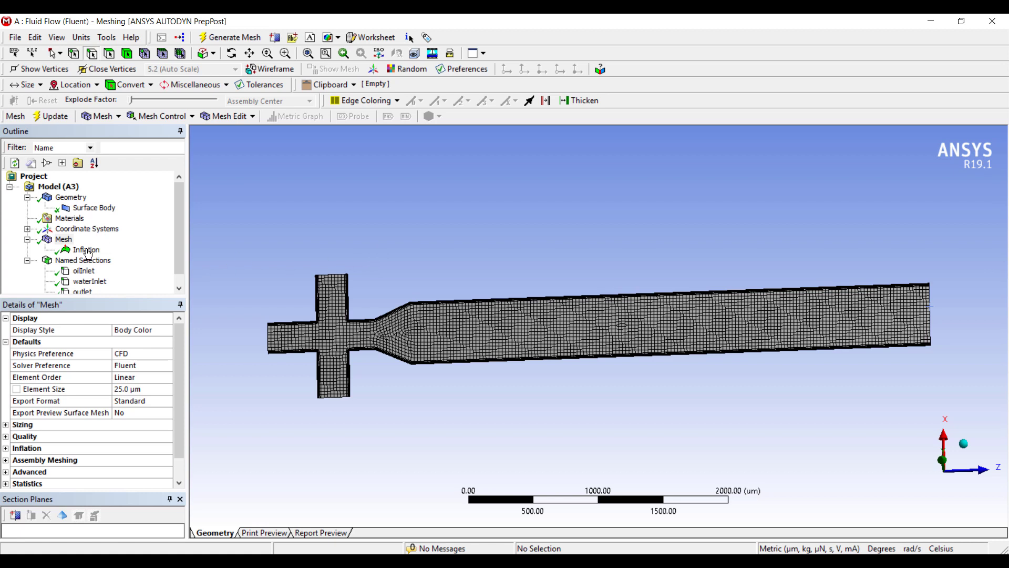
scroll(88, 255, down, 1)
scroll(44, 462, down, 1)
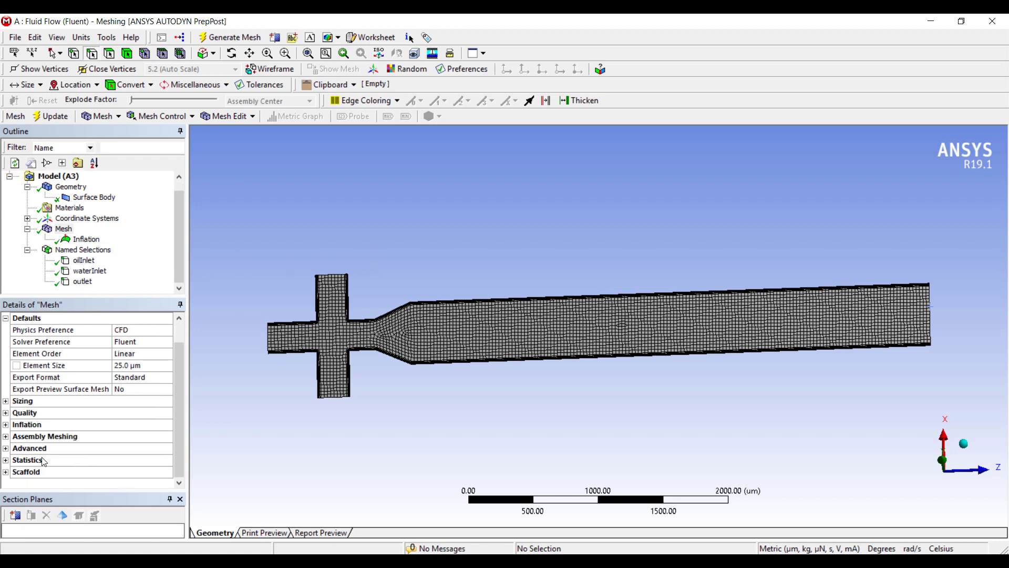
click(6, 460)
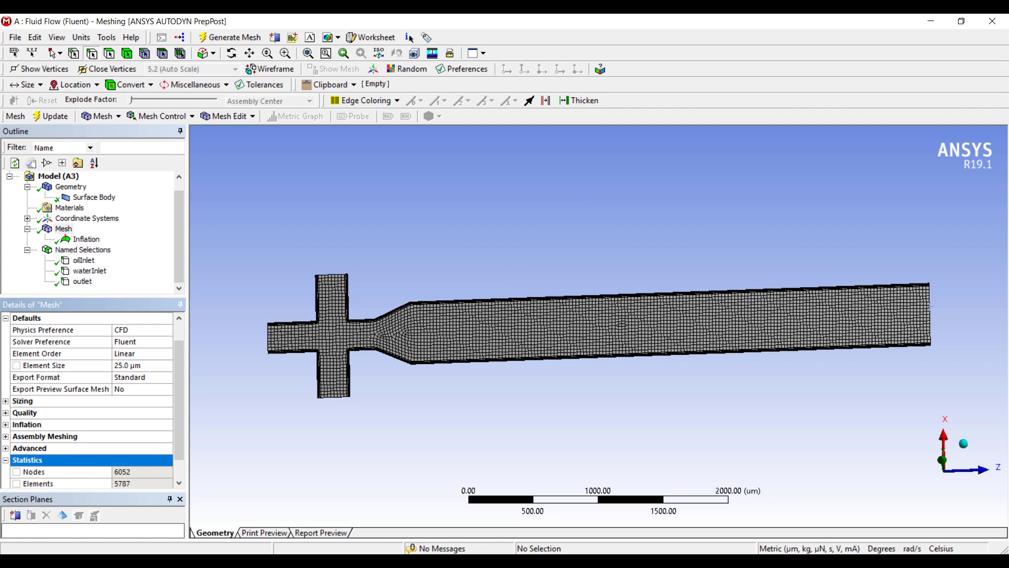
click(503, 563)
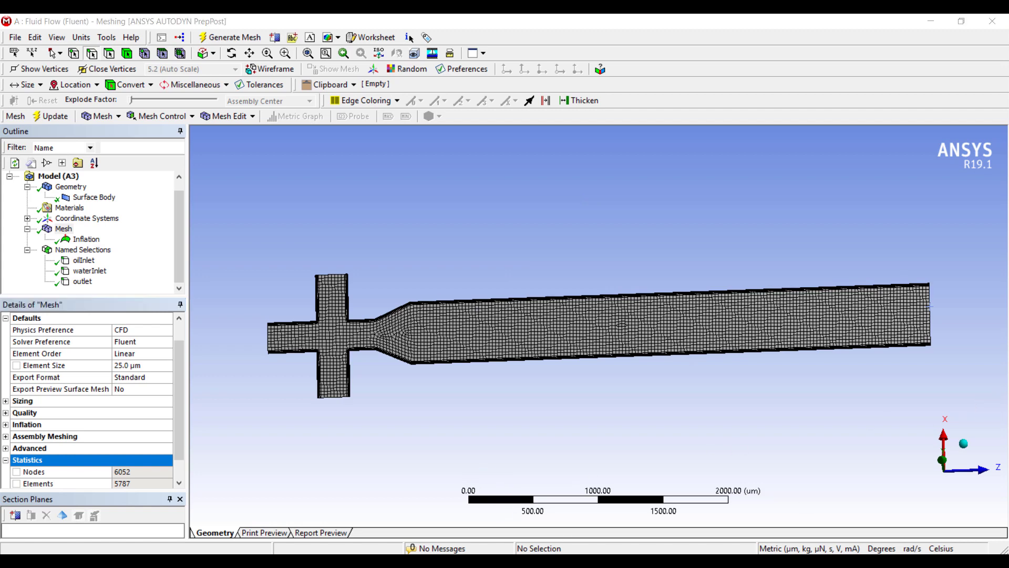
Back in Workbench, update the Mesh component.
click(535, 516)
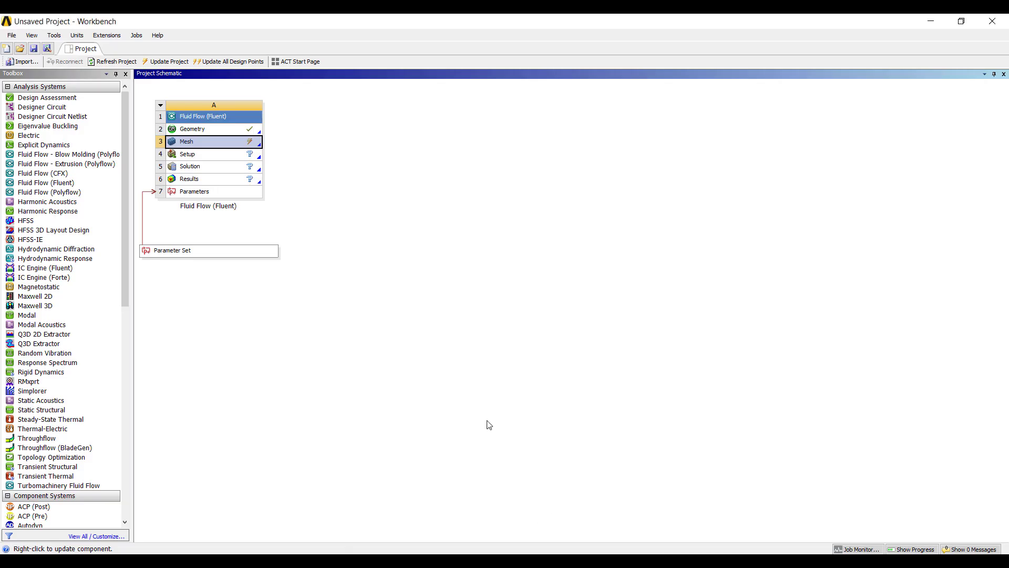
right_click(230, 139)
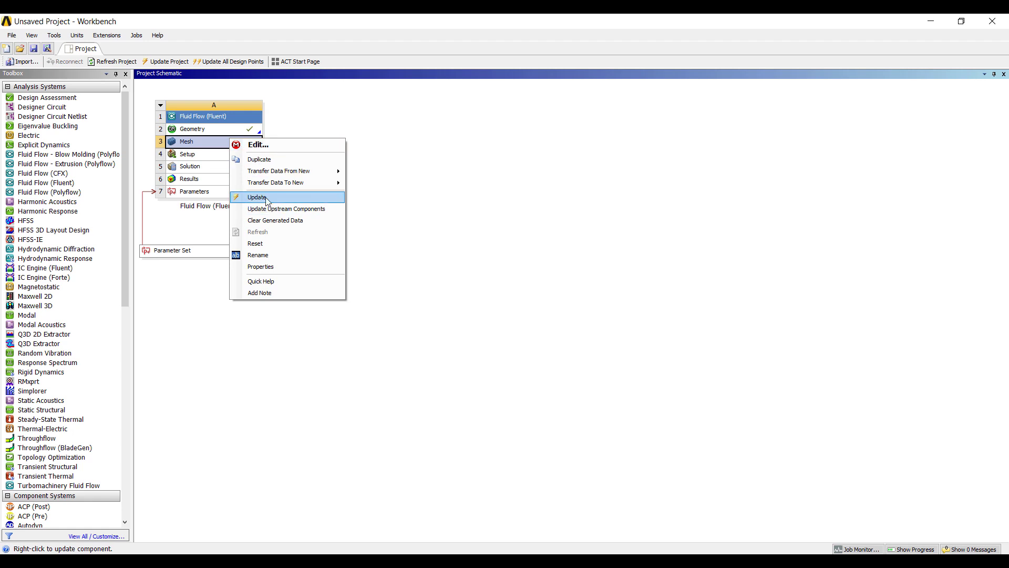
click(284, 197)
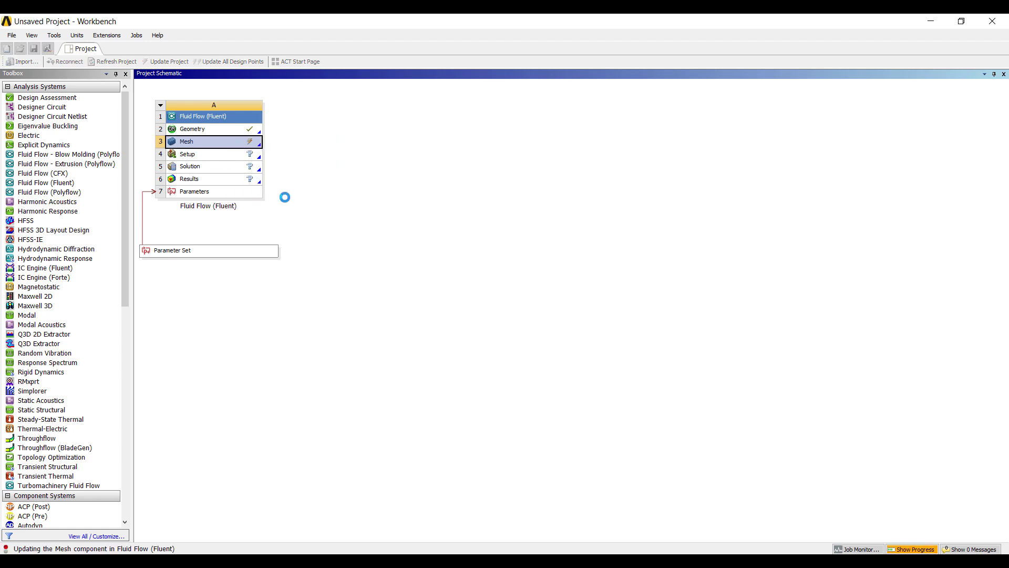
Launch Fluent Setup in Parallel (Local Machine) mode with more solver processes.
right_click(227, 154)
click(255, 160)
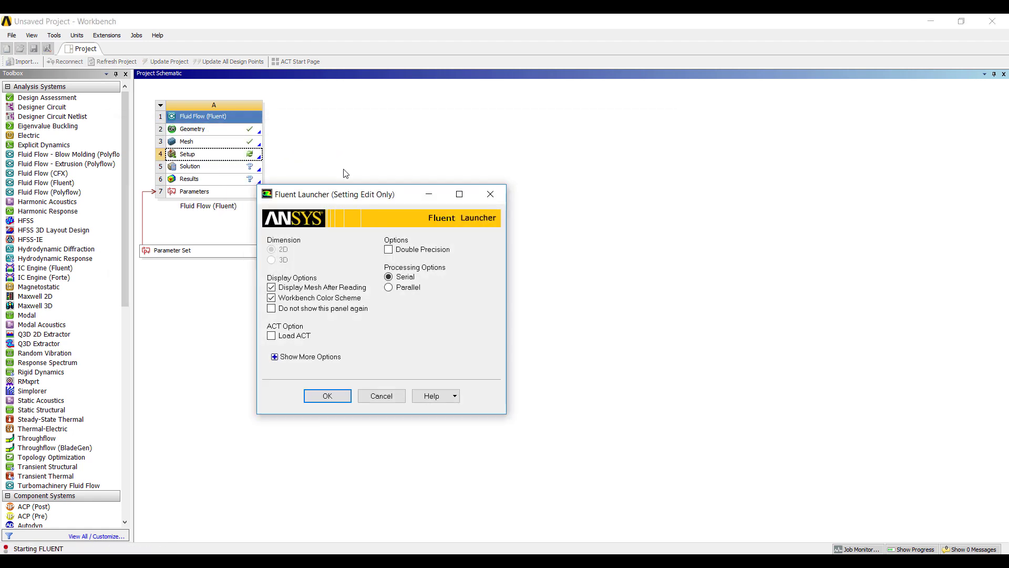
click(389, 287)
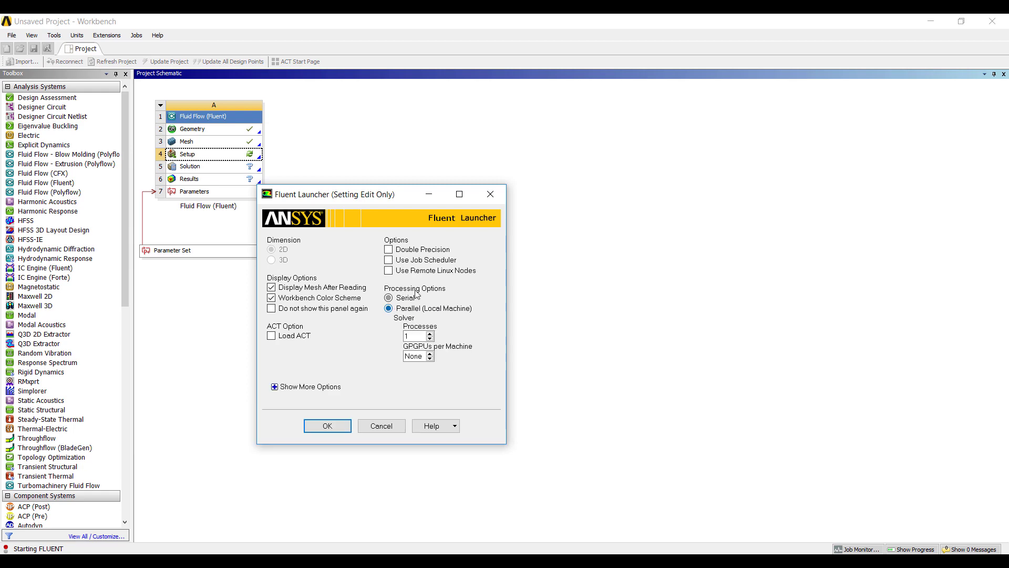
click(430, 333)
click(328, 426)
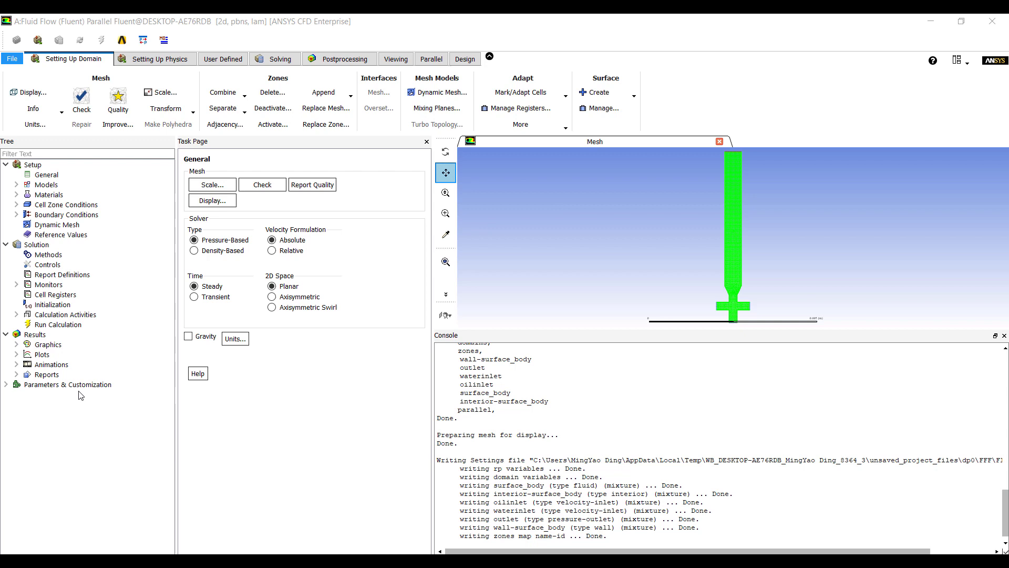
Set the solver time to Transient and open the Multiphase model settings.
click(205, 298)
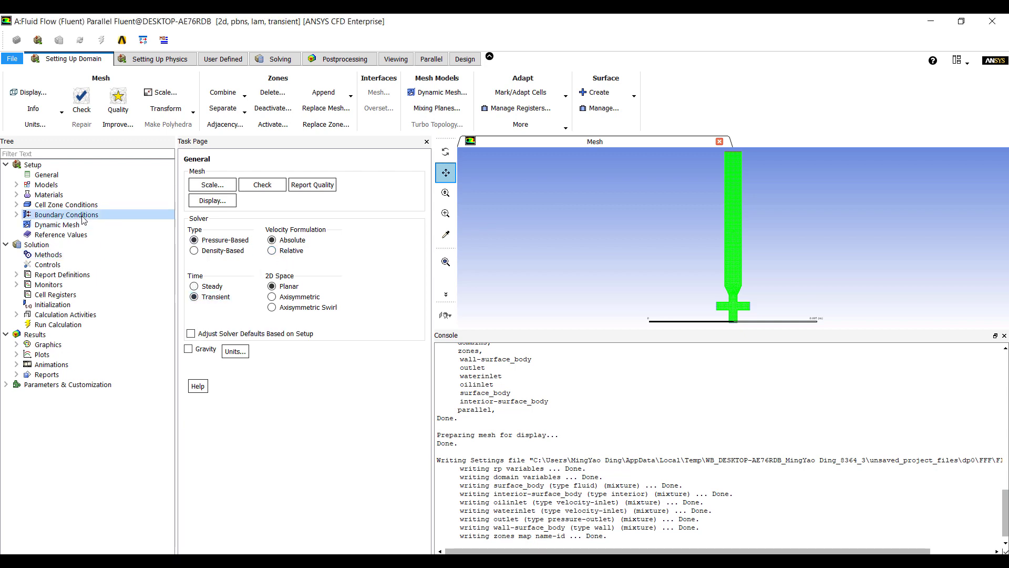
click(16, 185)
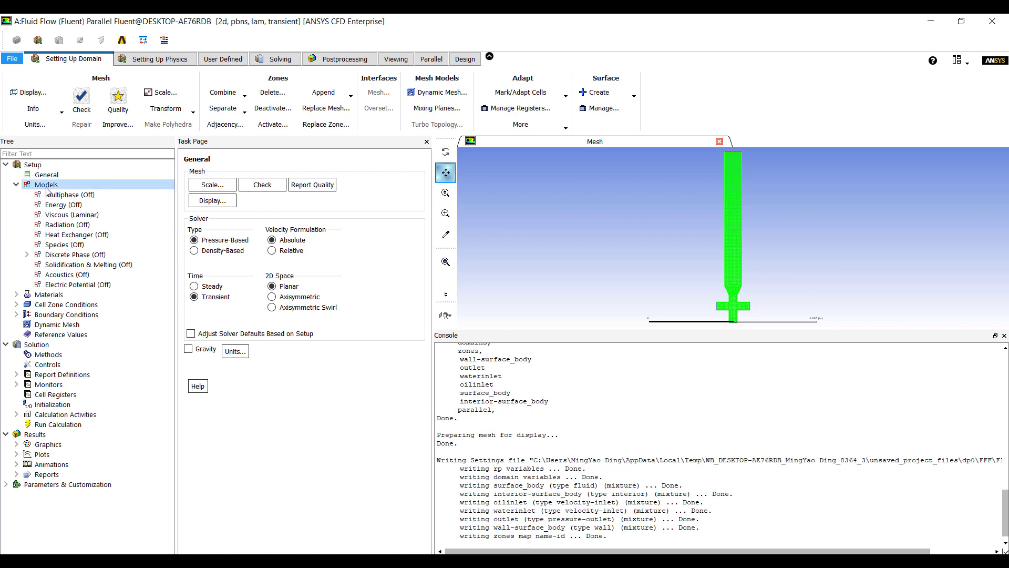
click(62, 195)
double_click(62, 196)
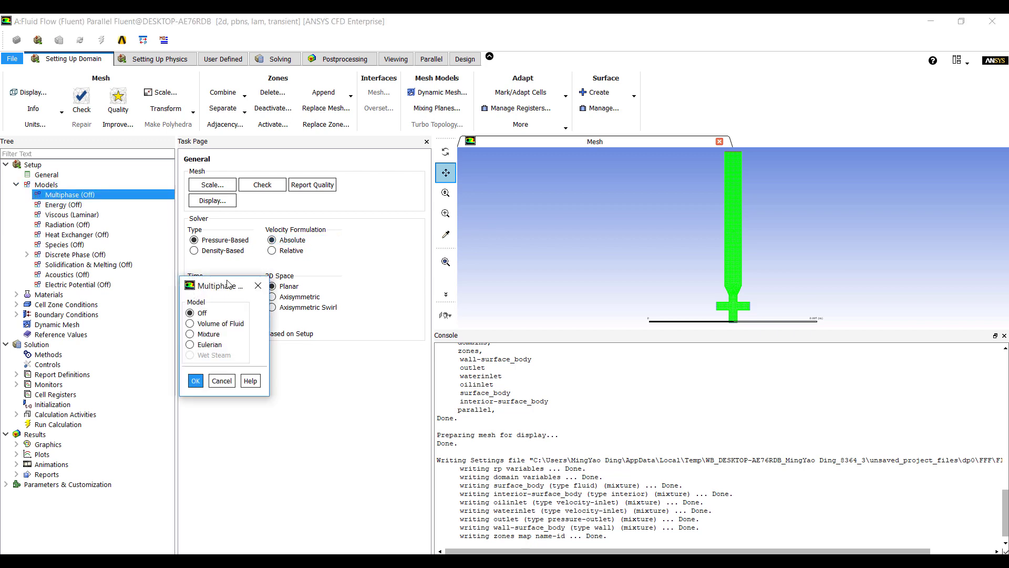
Select Volume of Fluid with Implicit formulation and Interfacial Anti-Diffusion, then confirm.
click(199, 323)
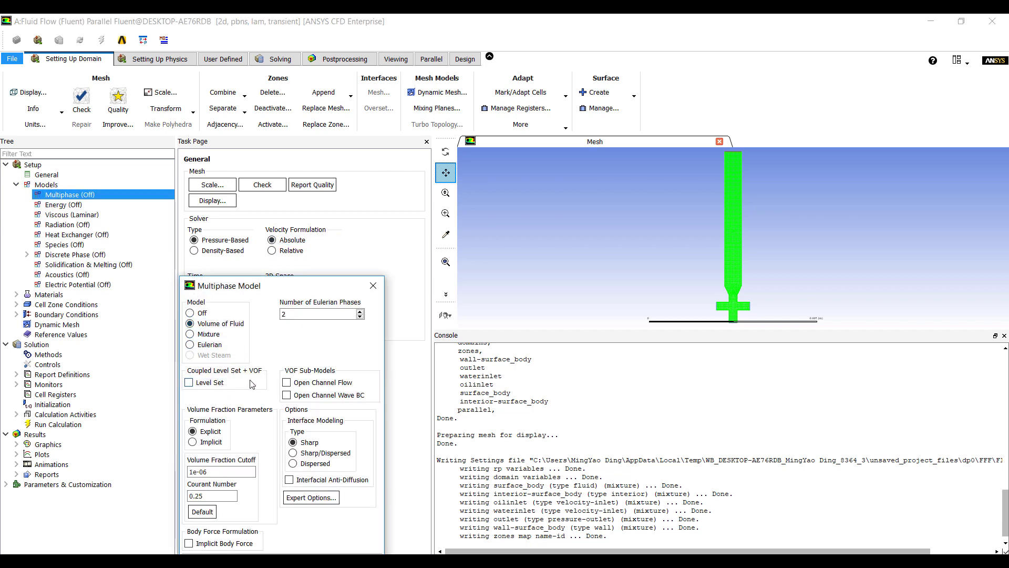
drag(288, 293, 311, 163)
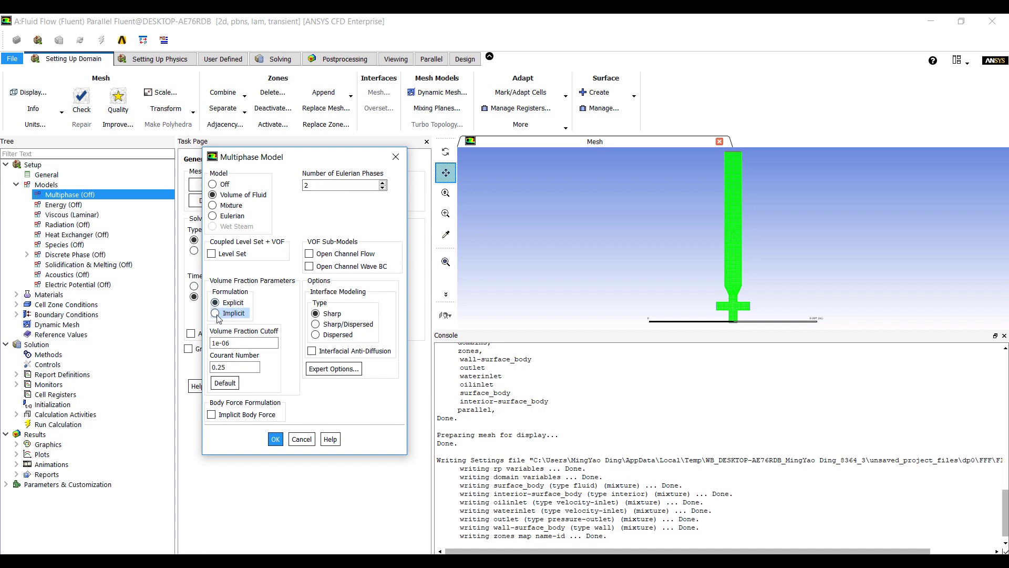
click(234, 314)
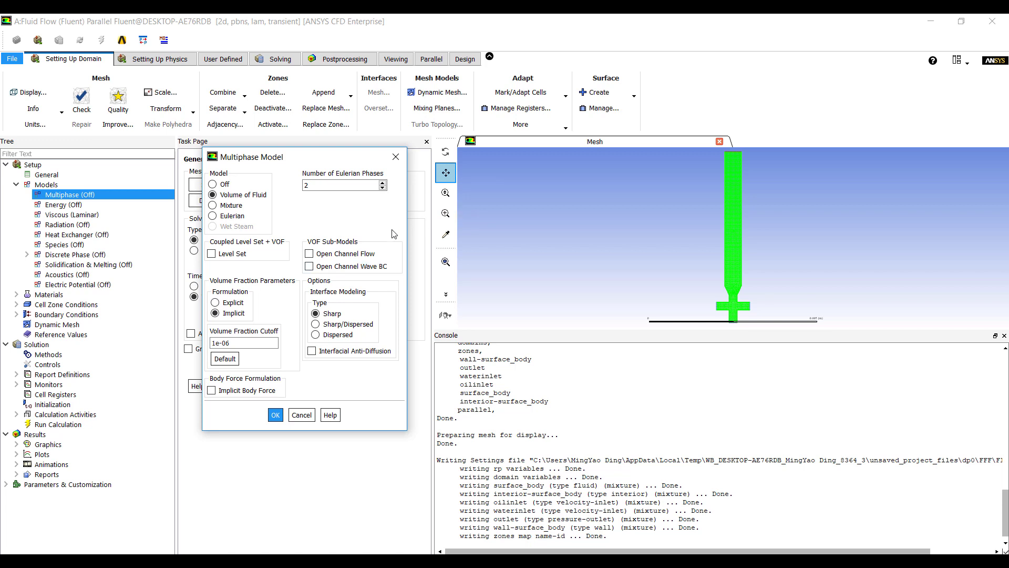
click(312, 355)
click(277, 418)
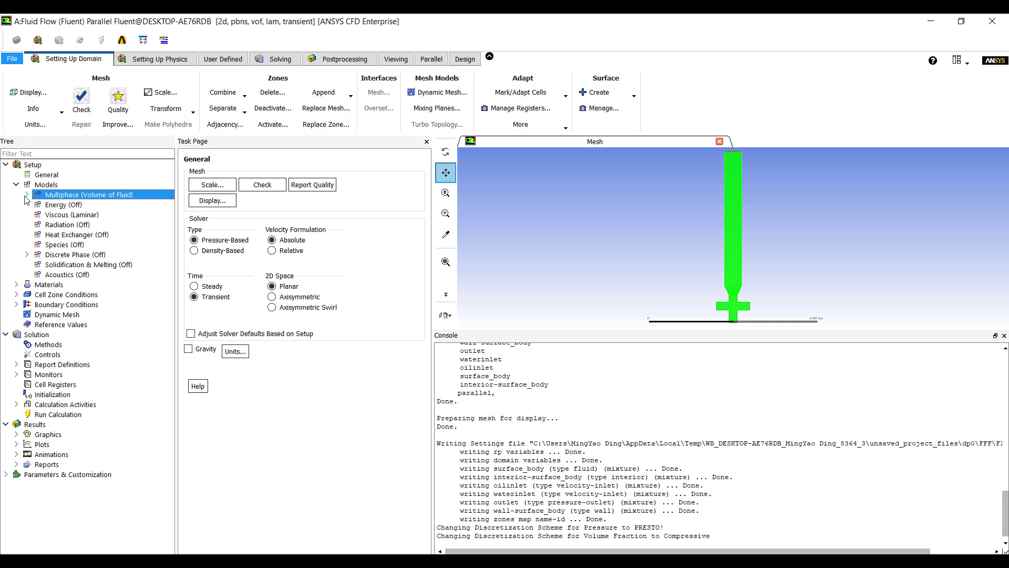
In Phase Interactions, enable surface tension force modeling with wall adhesion.
click(27, 195)
click(37, 204)
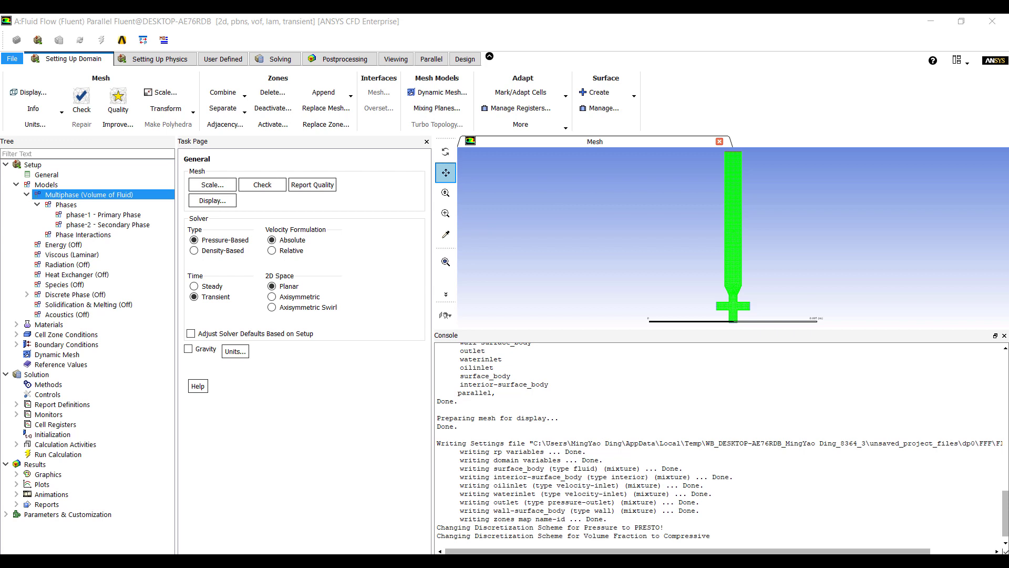
click(82, 236)
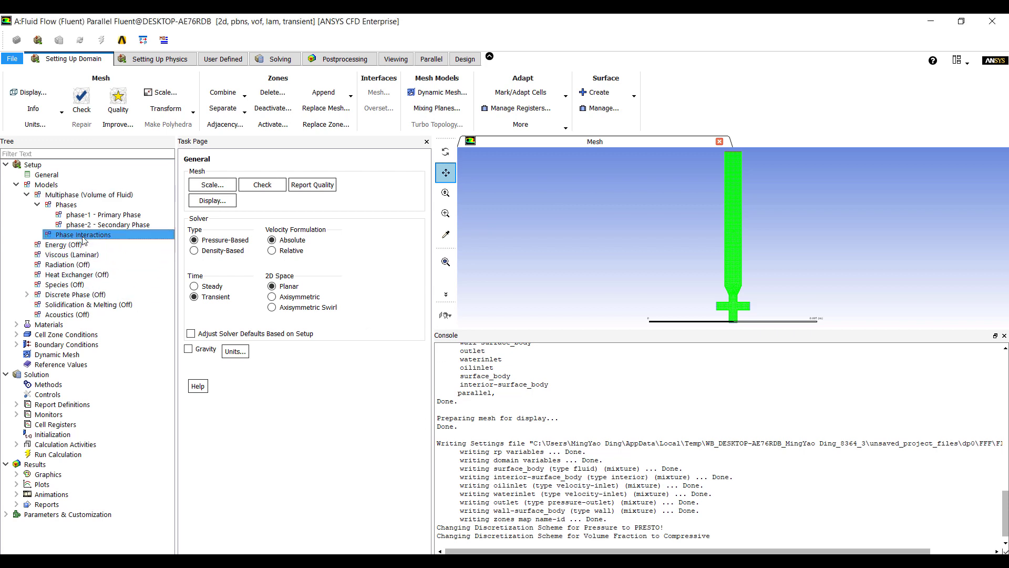
double_click(83, 237)
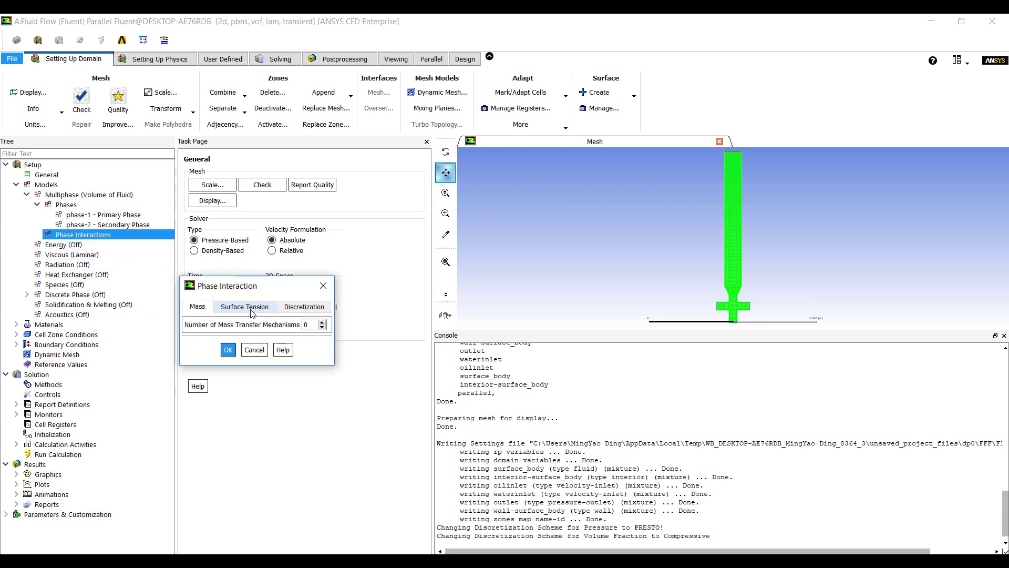
click(249, 307)
click(189, 324)
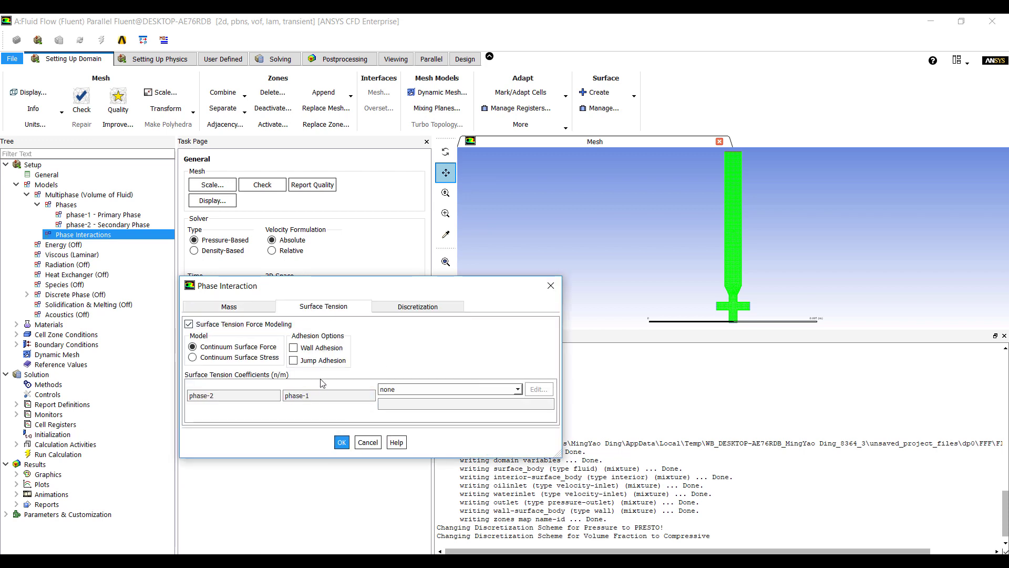
click(294, 347)
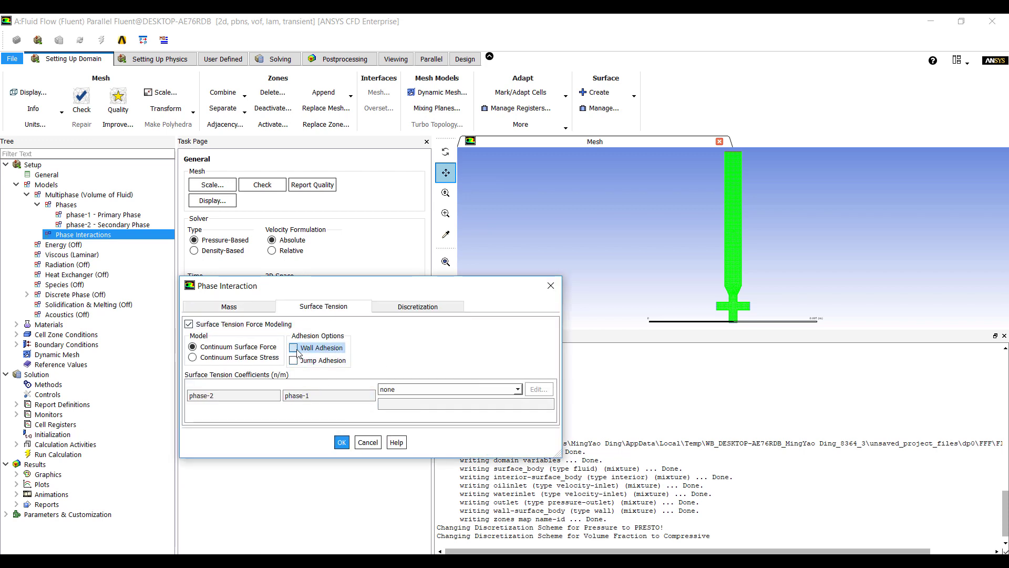
Set a constant surface tension coefficient of 0.005 N/m and apply.
click(436, 389)
click(436, 407)
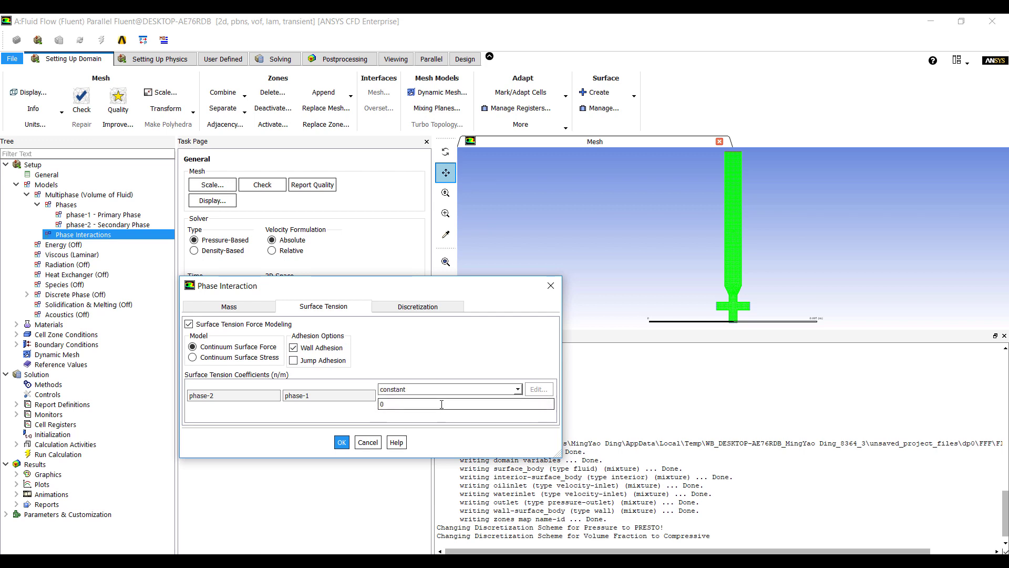
click(436, 404)
click(441, 390)
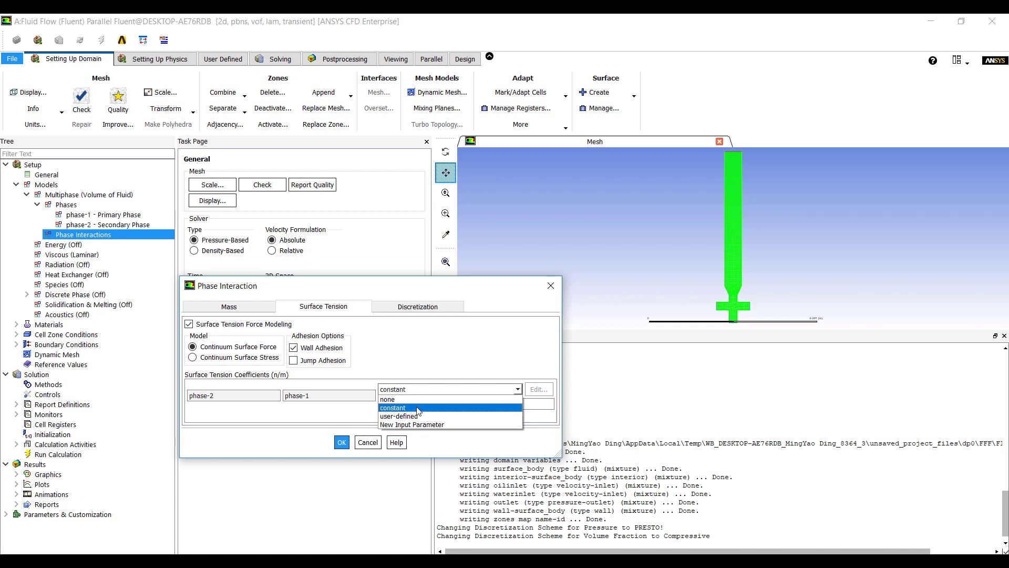
click(419, 408)
click(415, 405)
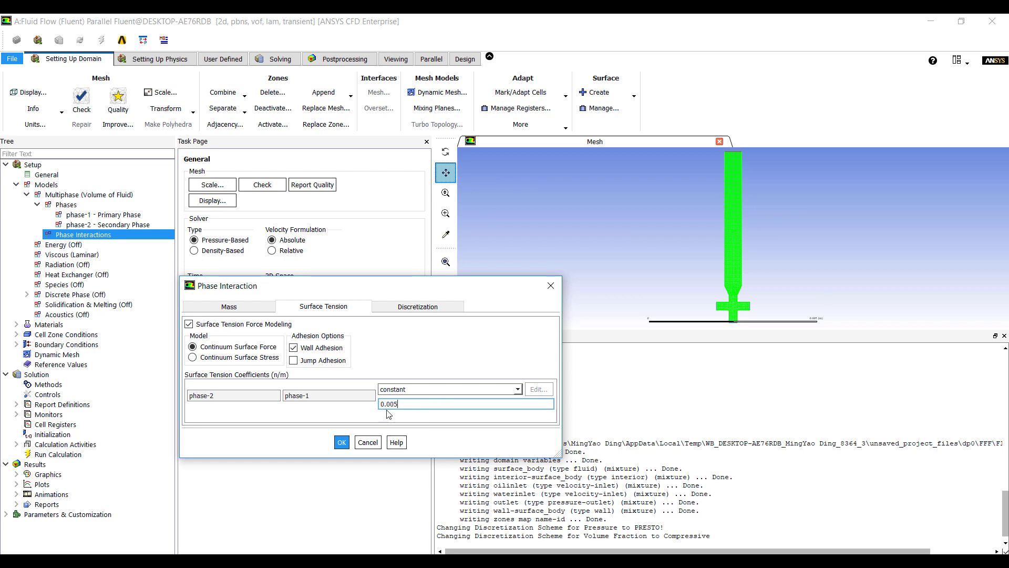
text(.005)
click(341, 443)
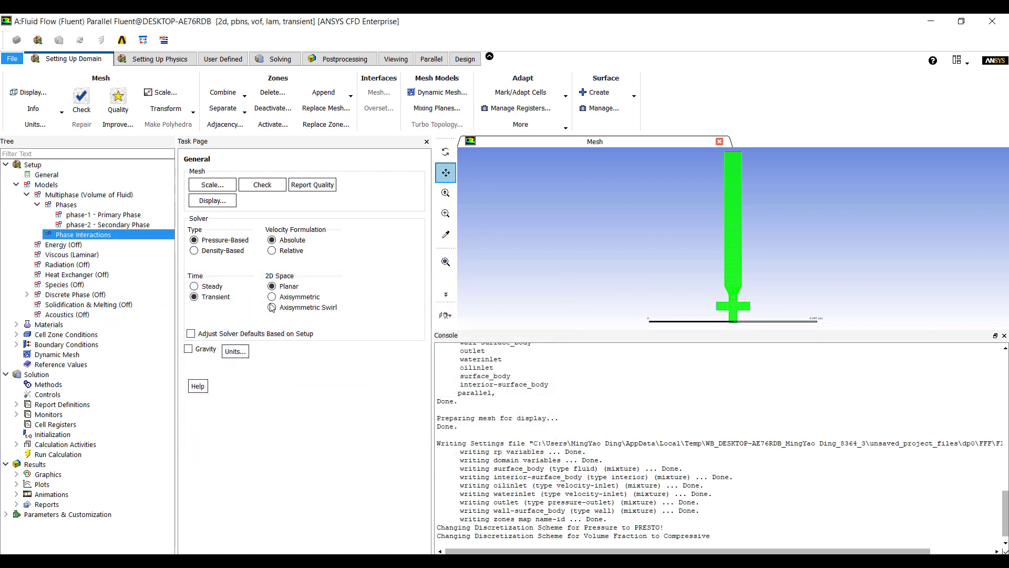
Create a new fluid material and open the Fluent materials database to look for water-liquid.
click(16, 324)
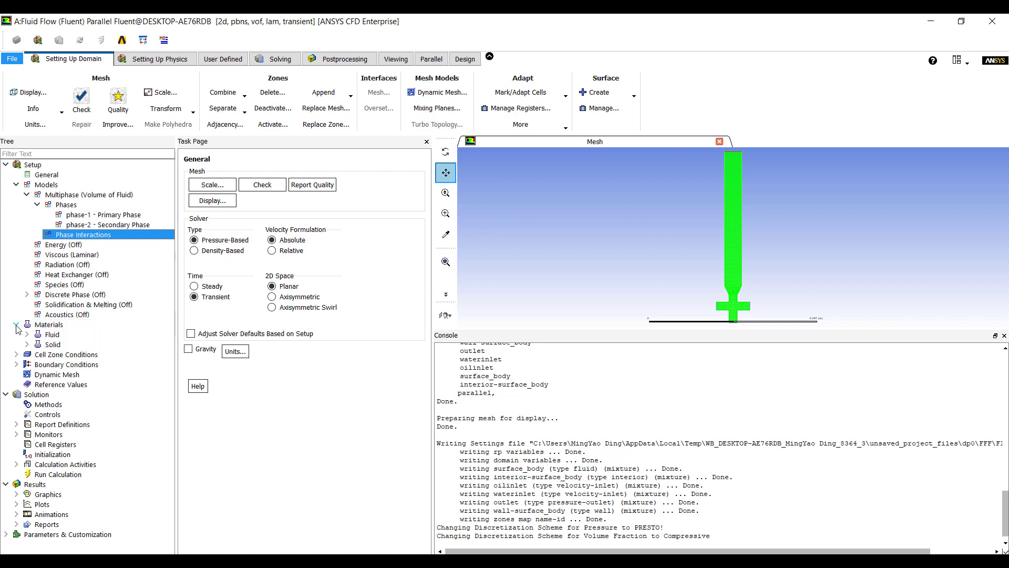
click(27, 334)
right_click(56, 337)
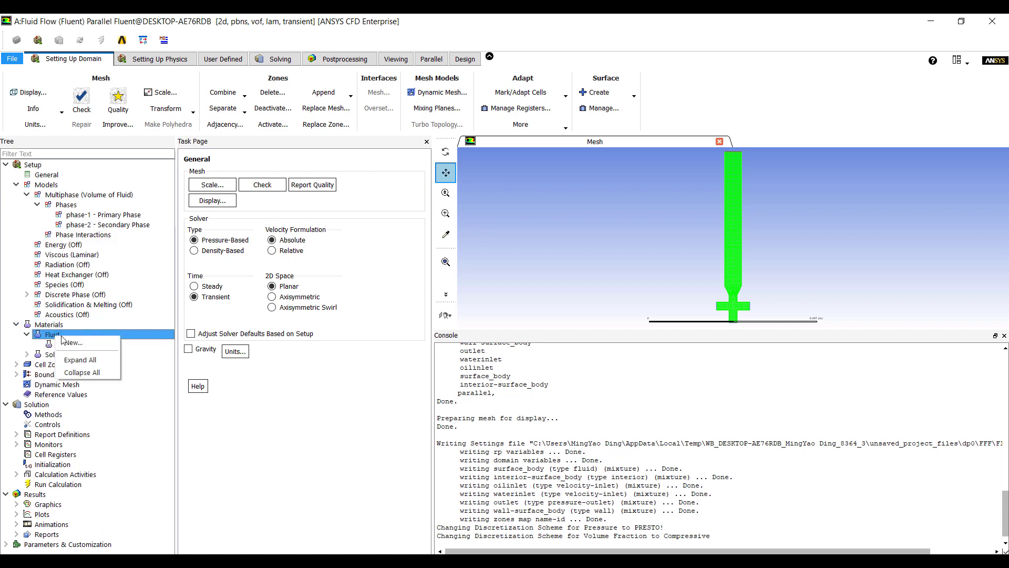
click(74, 343)
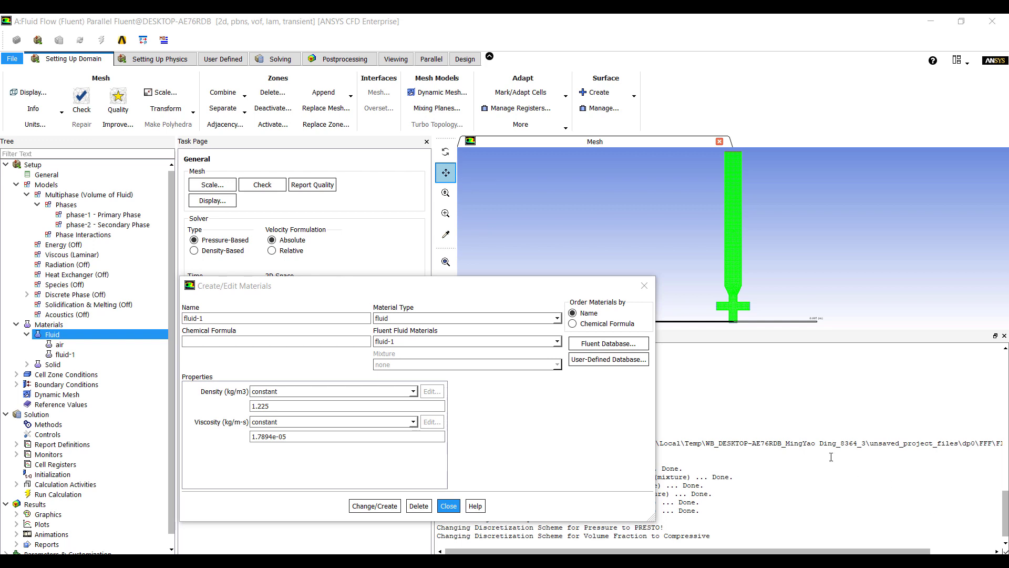
click(591, 346)
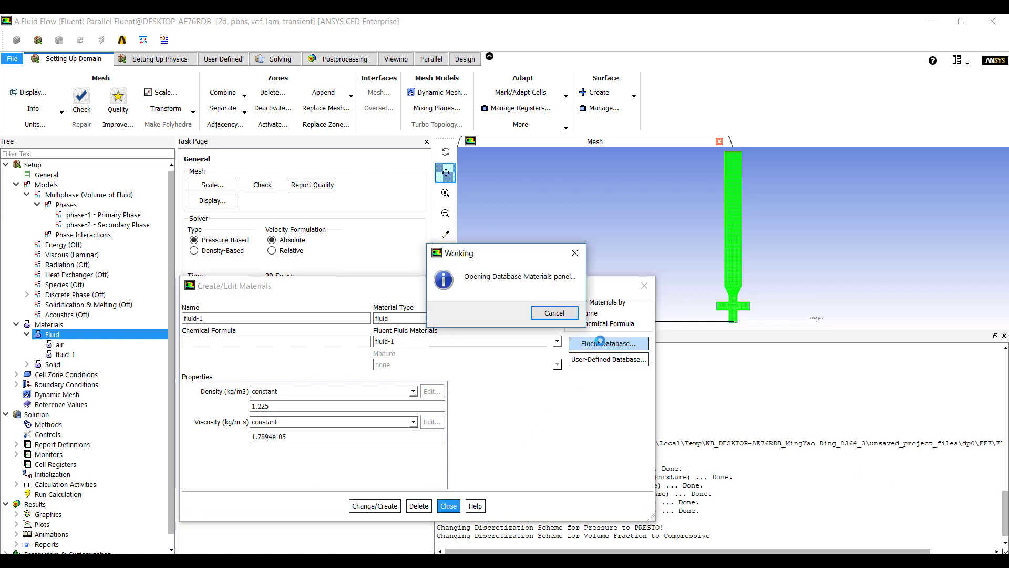
click(304, 343)
key(w)
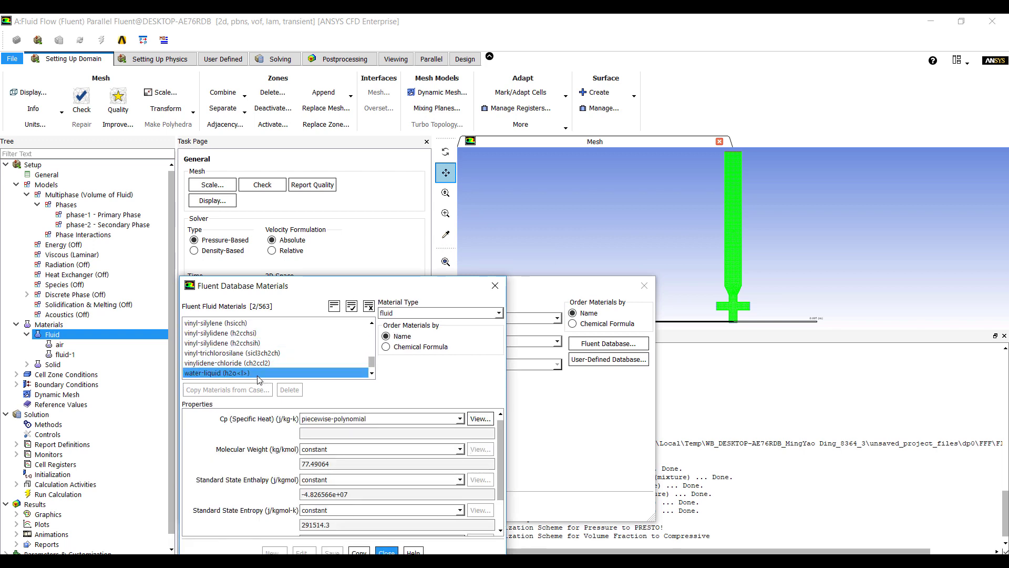
click(258, 375)
drag(409, 292, 414, 252)
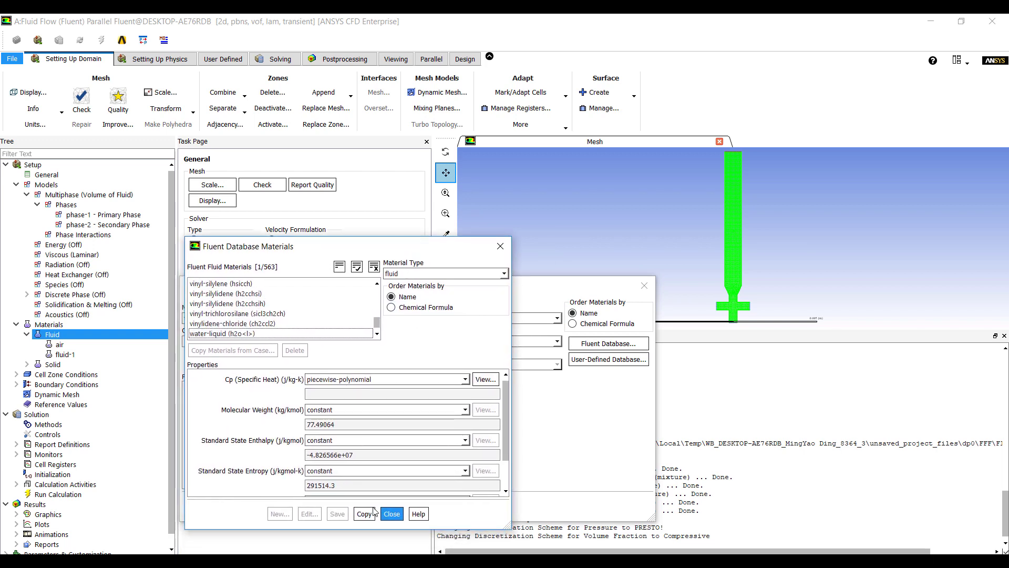
click(365, 514)
click(392, 514)
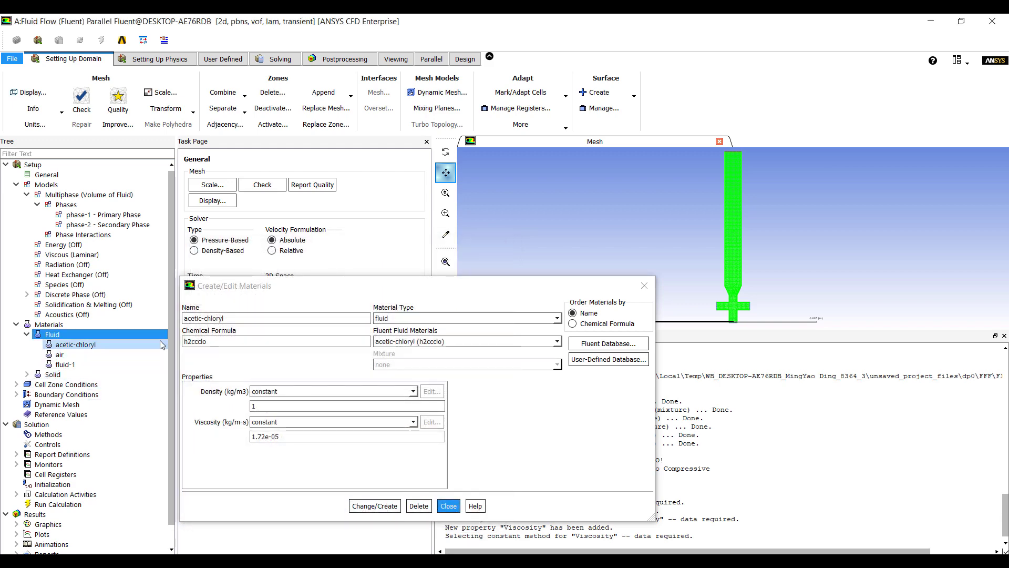
Copy water-liquid (h2o<l>) from the database into the case, cancelling the renamed duplicate.
triple_click(313, 318)
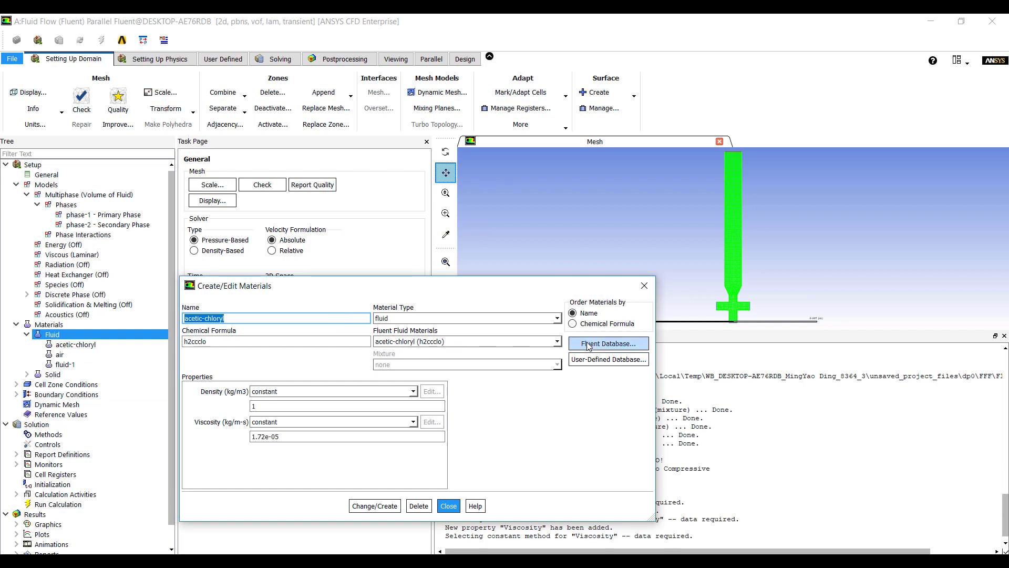
click(605, 344)
scroll(294, 315, down, 20)
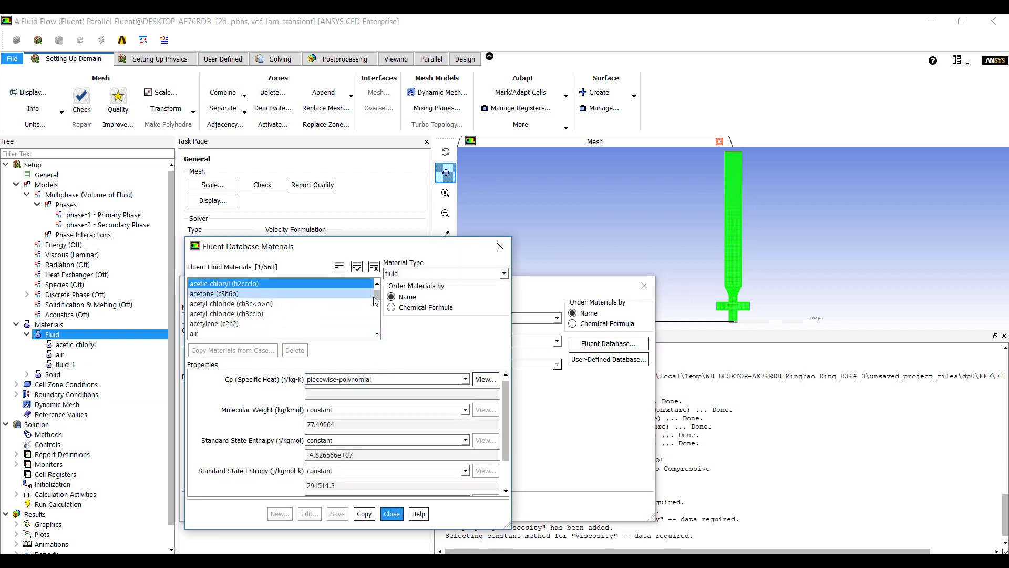
click(316, 314)
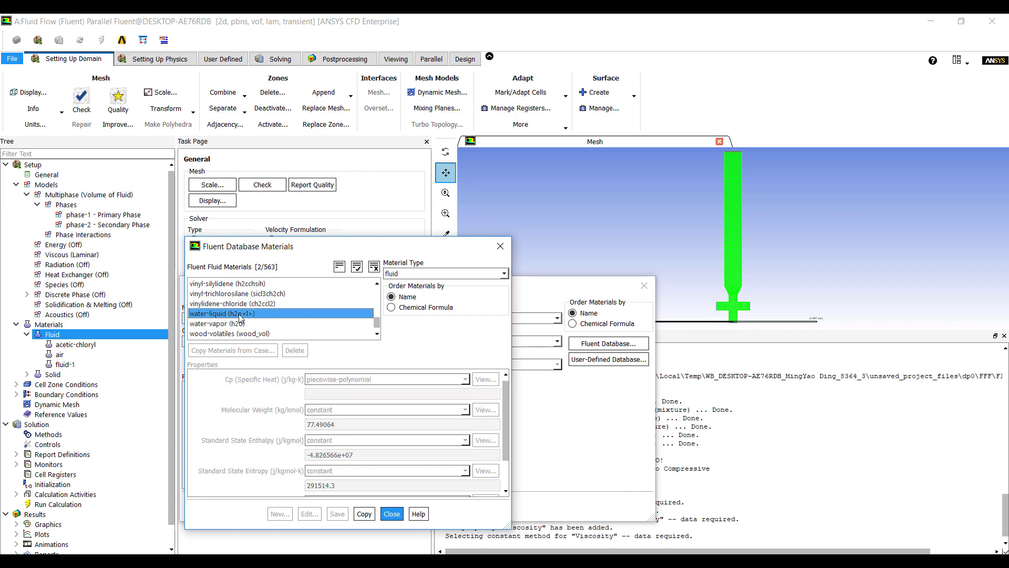
click(366, 514)
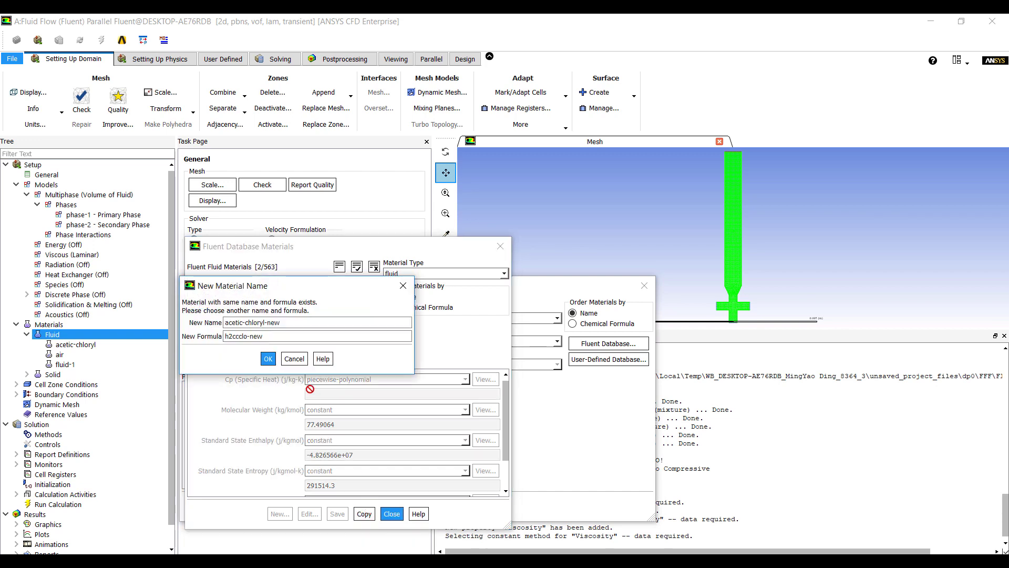
click(295, 358)
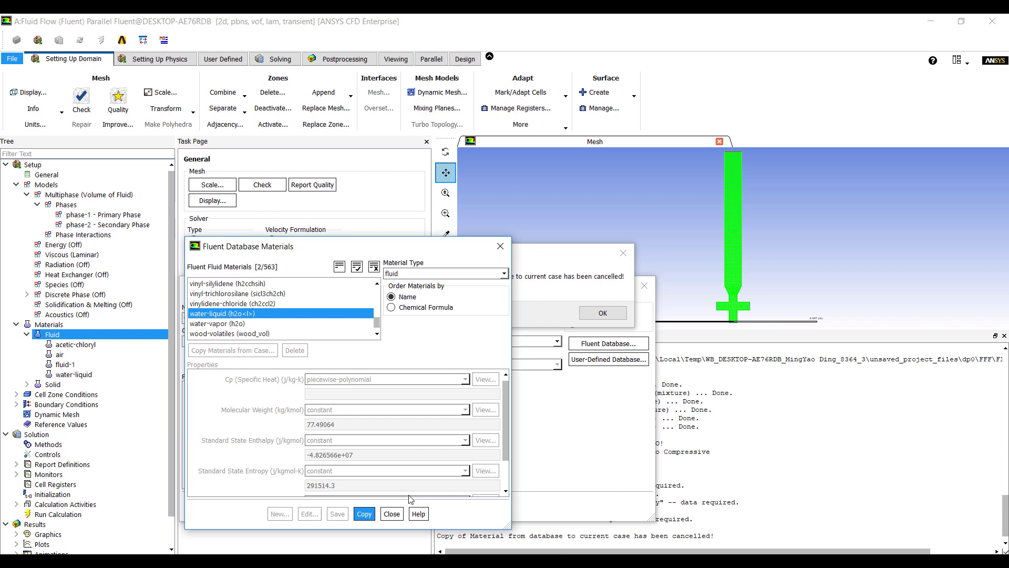
click(393, 513)
click(603, 314)
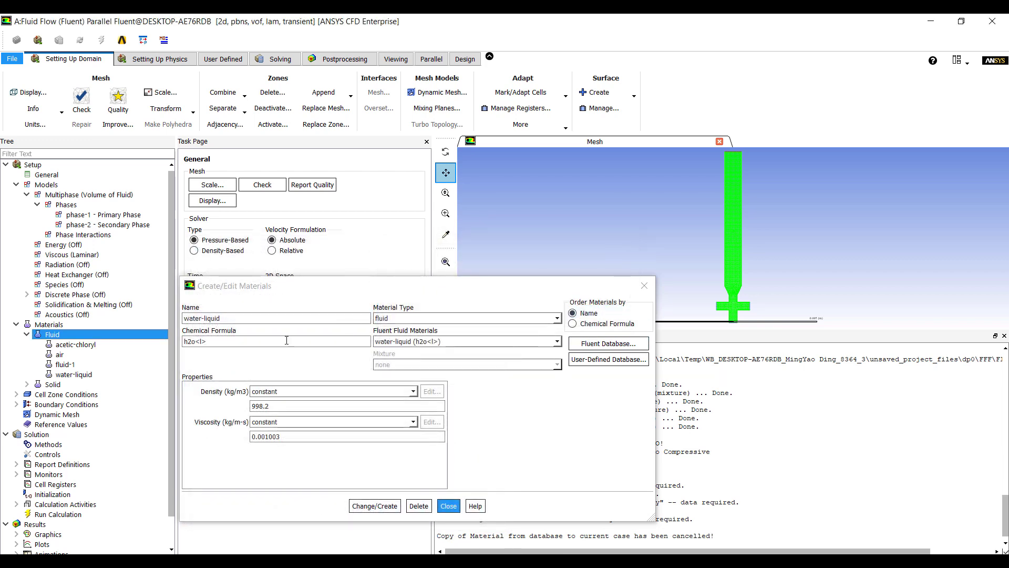
Delete the acetic-chloryl fluid material.
right_click(83, 350)
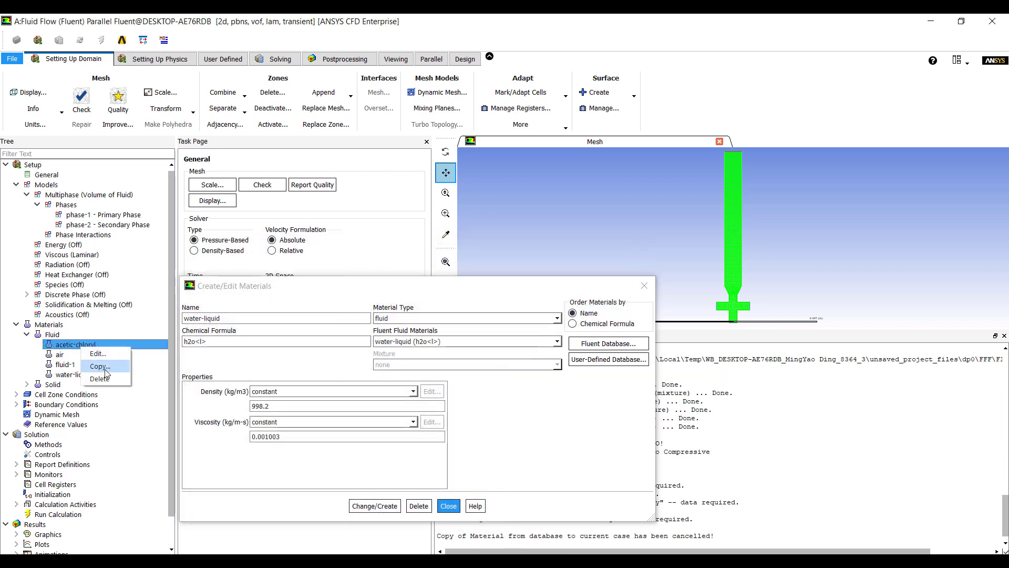
click(99, 378)
click(492, 319)
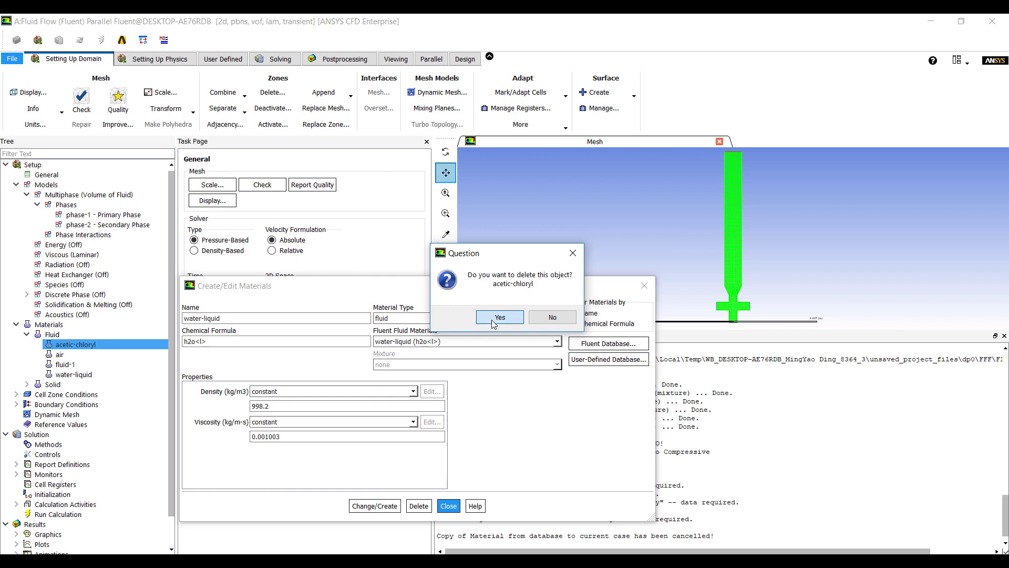
Rename air to oil with density 1000 and viscosity 0.00671, overwriting air.
click(78, 364)
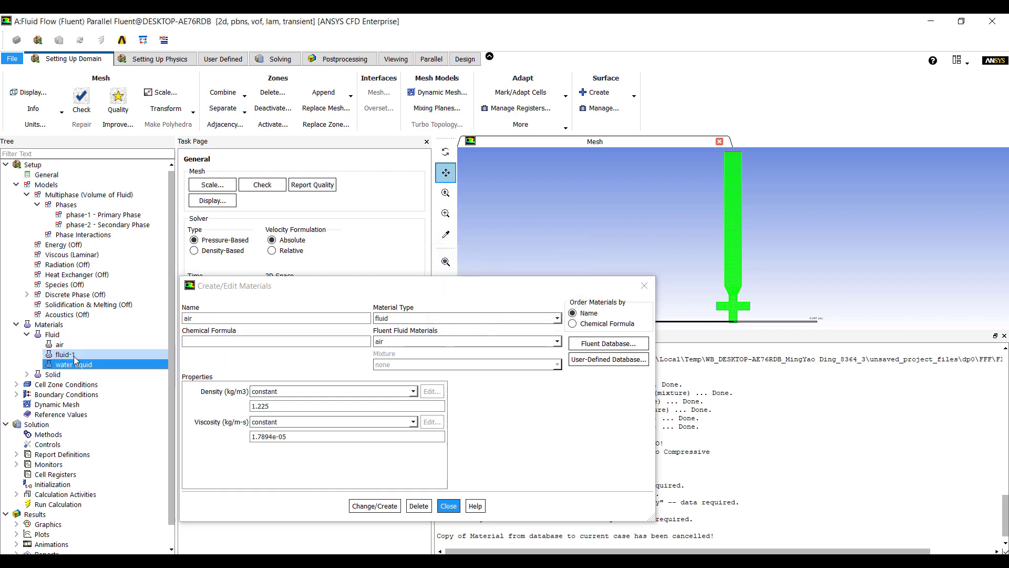
click(61, 336)
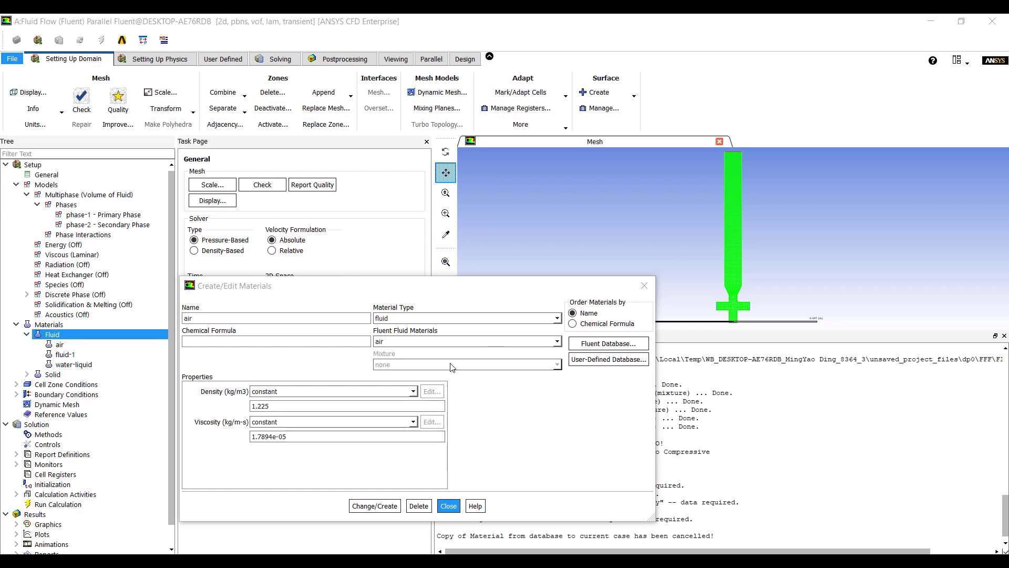
double_click(297, 319)
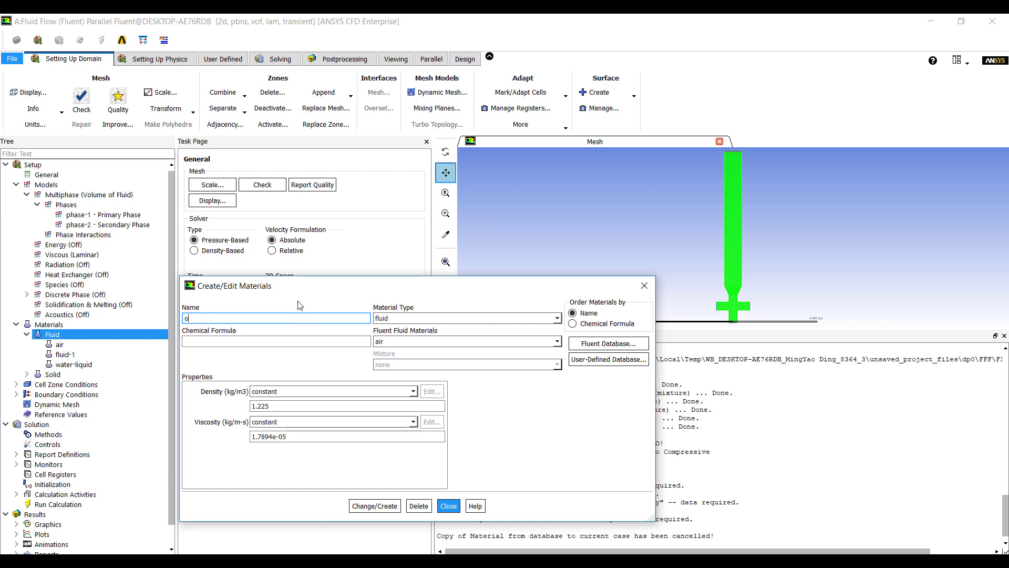
double_click(292, 407)
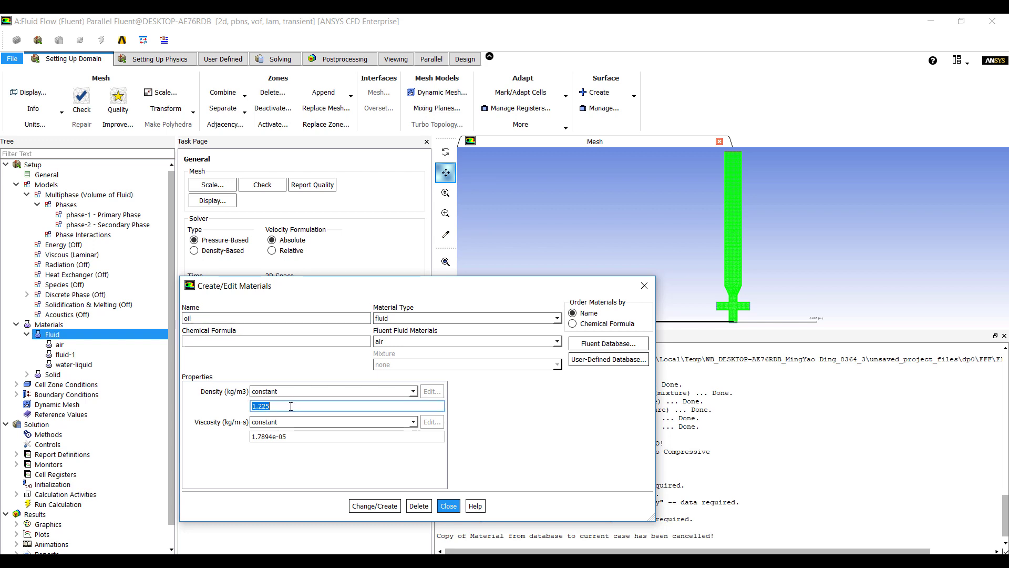
text(1000)
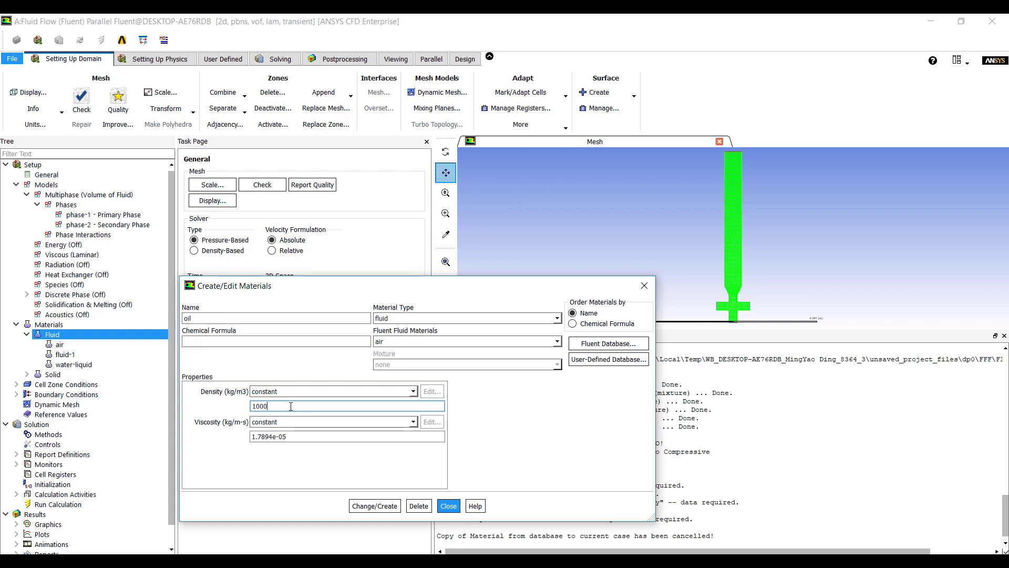
double_click(319, 437)
text(0.00671)
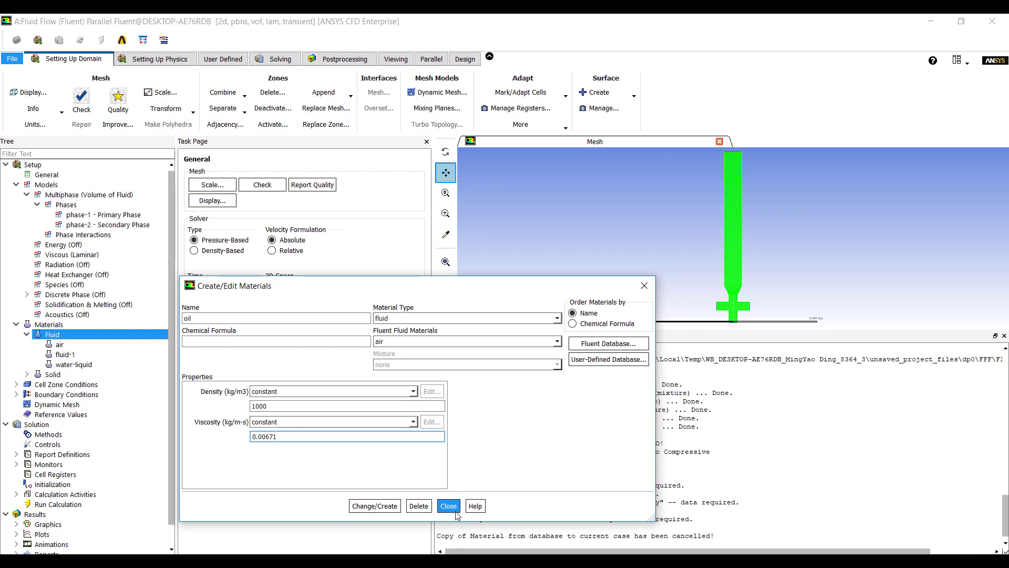
click(387, 508)
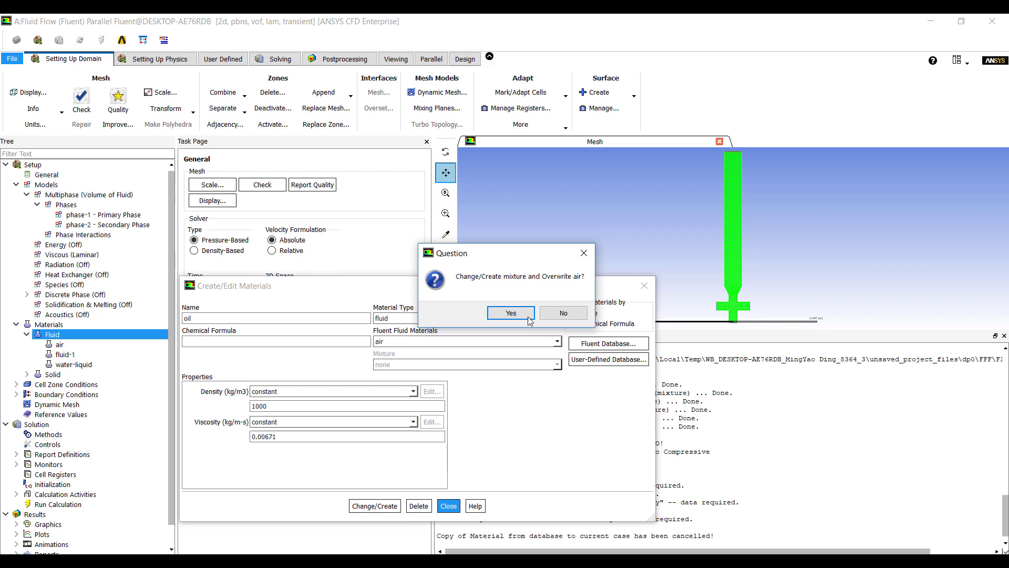
click(511, 313)
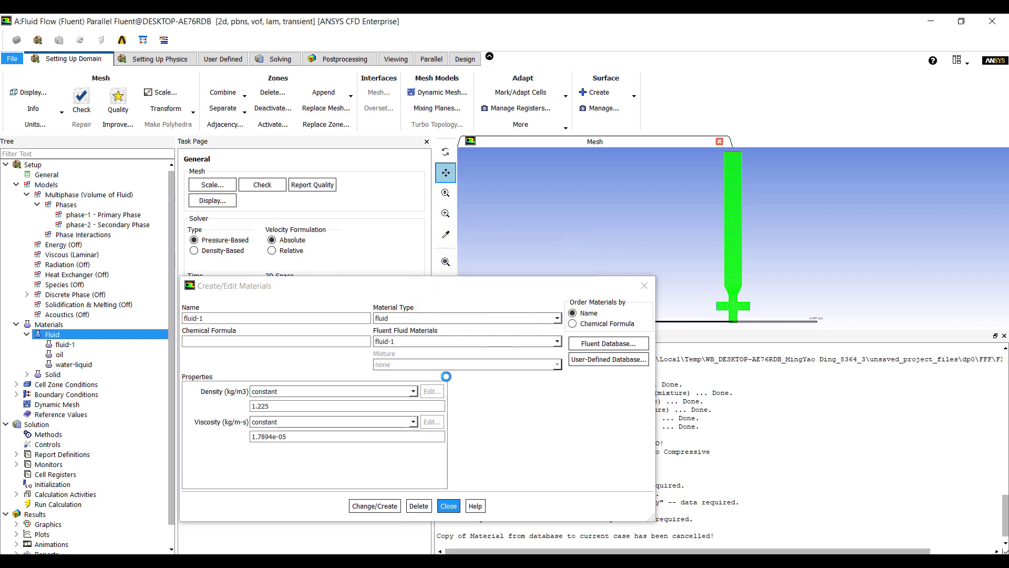
click(448, 505)
Delete the fluid-1 material.
right_click(71, 350)
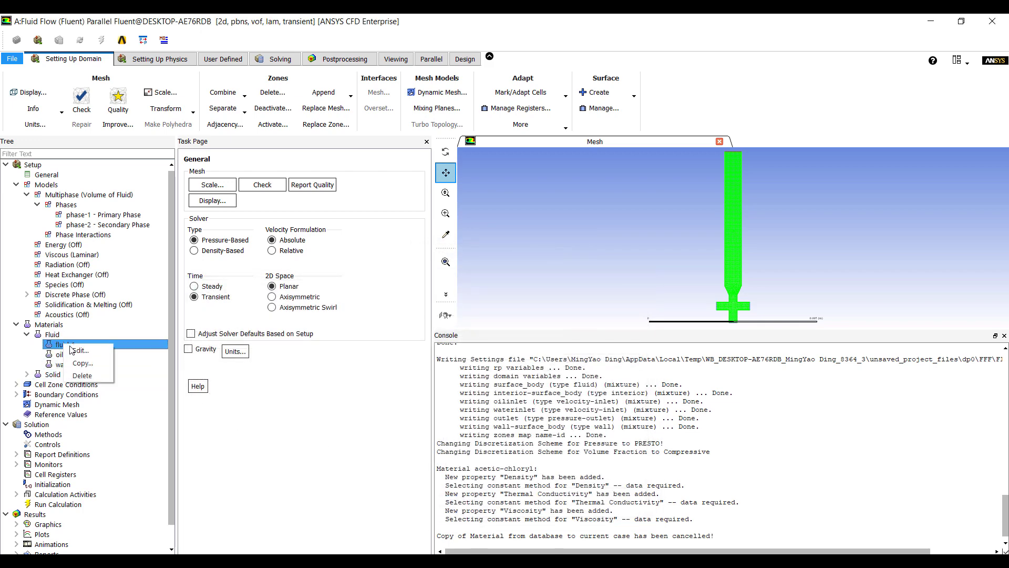
click(82, 375)
click(502, 315)
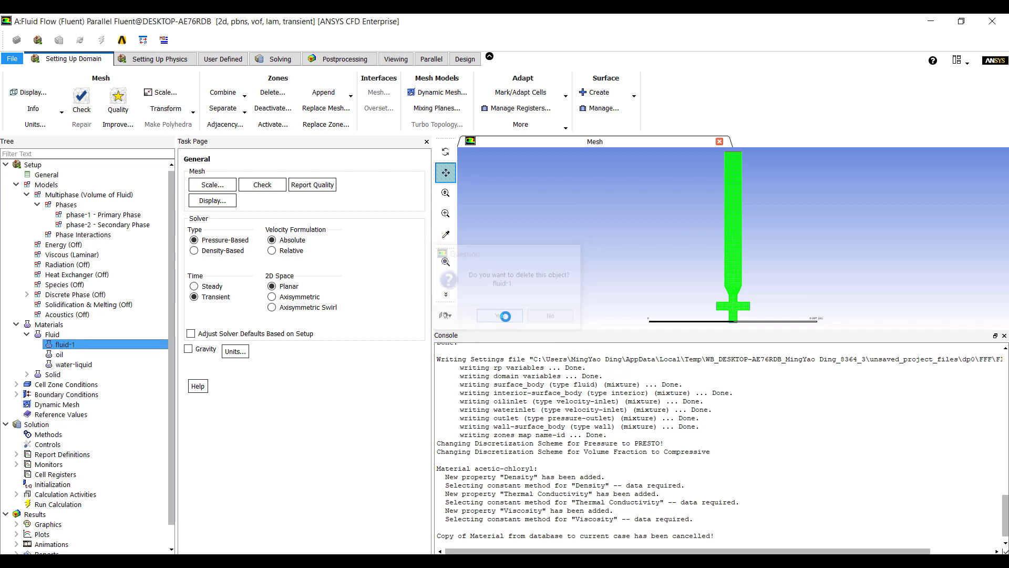
Make water-liquid the material of the primary phase.
click(101, 217)
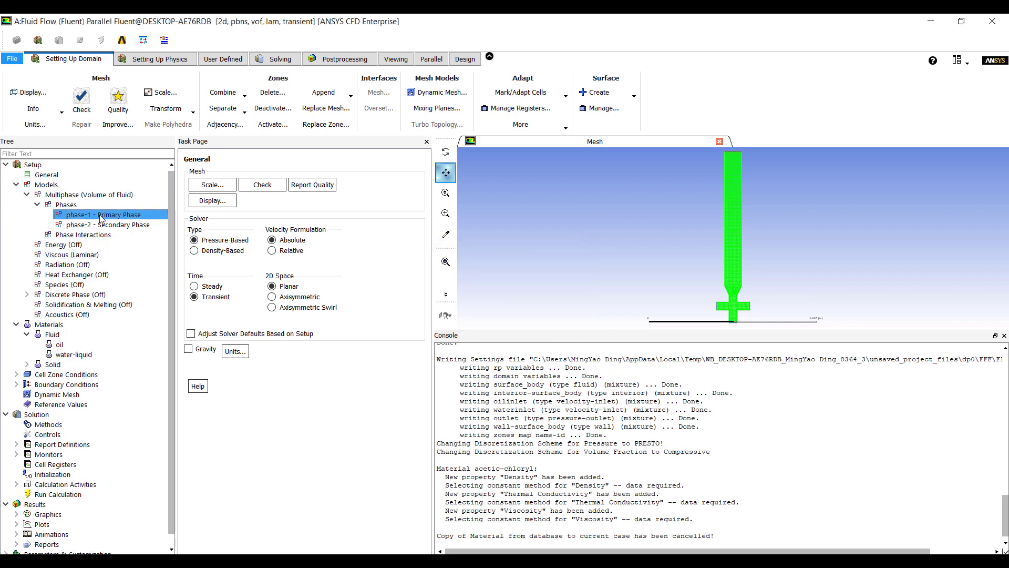
double_click(102, 217)
click(307, 330)
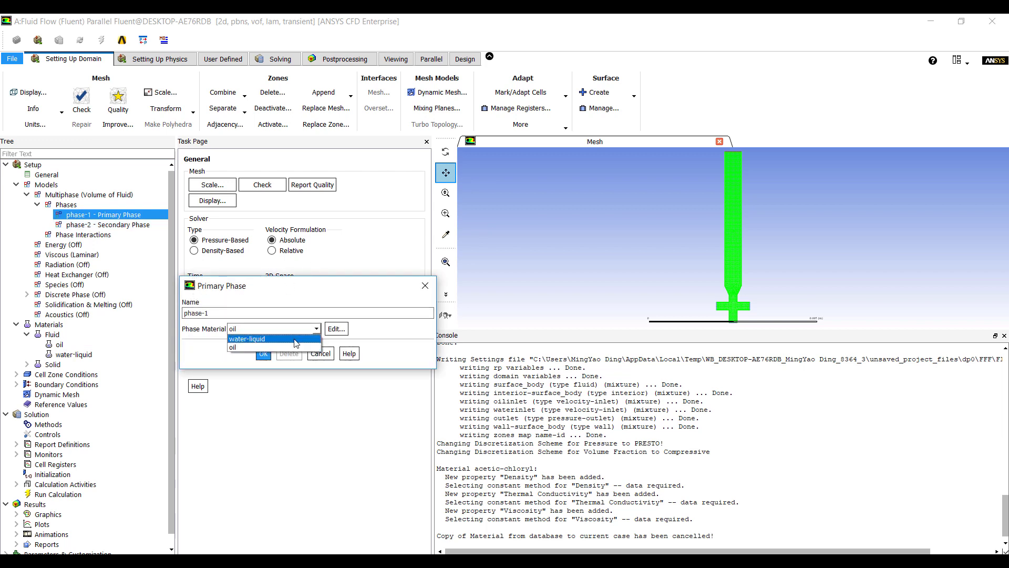
click(252, 347)
click(263, 353)
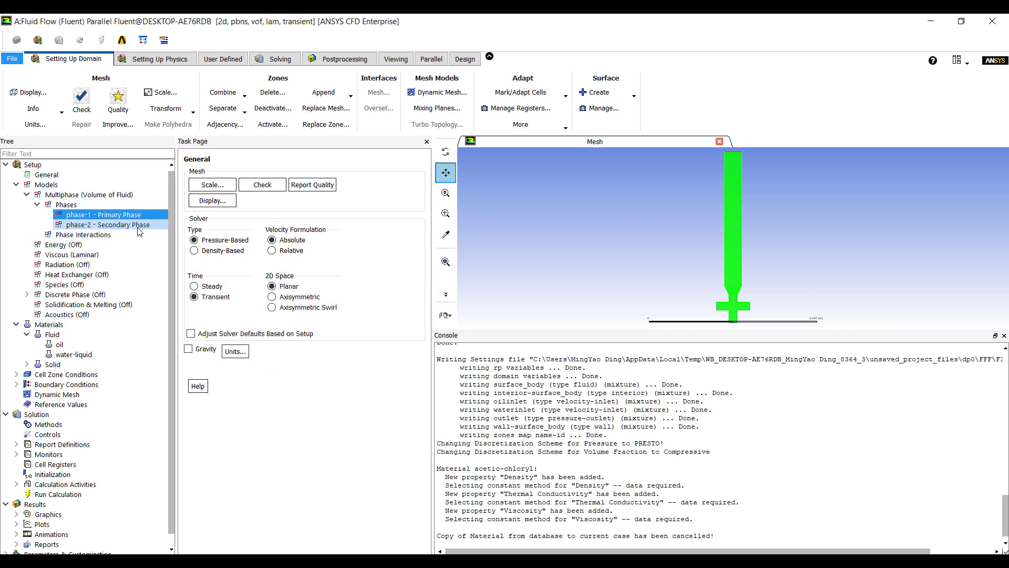
Confirm the secondary phase-2 settings with oil and list the cell zones.
double_click(108, 224)
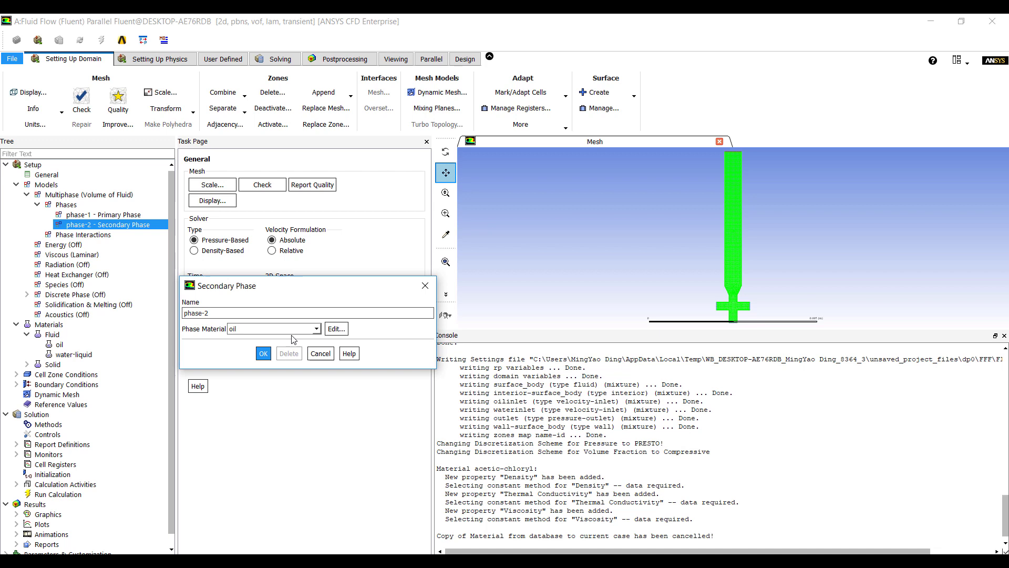
click(263, 353)
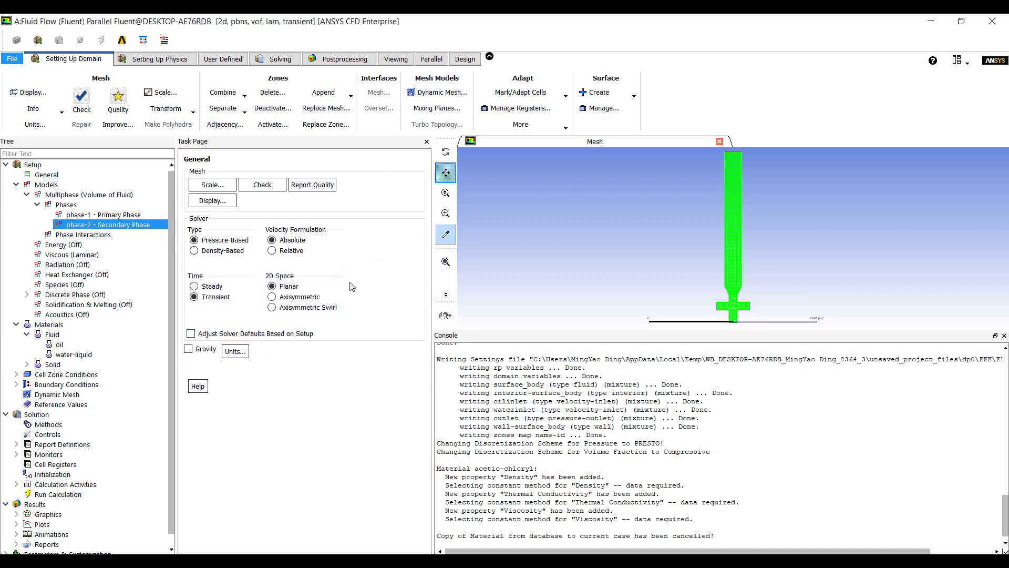
click(17, 375)
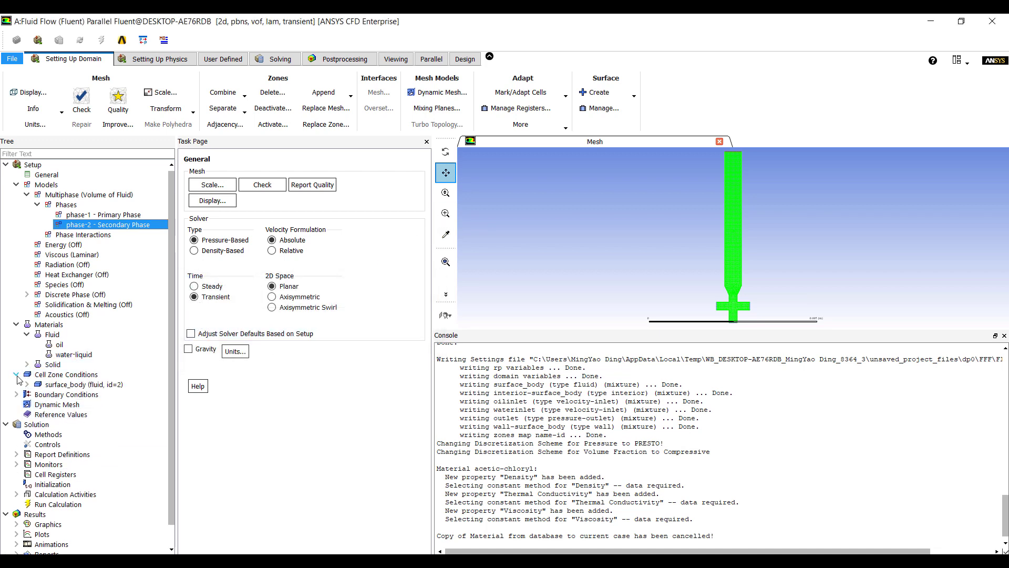
Set the oilinlet velocity magnitude to 0.0103 m/s.
click(16, 375)
click(18, 384)
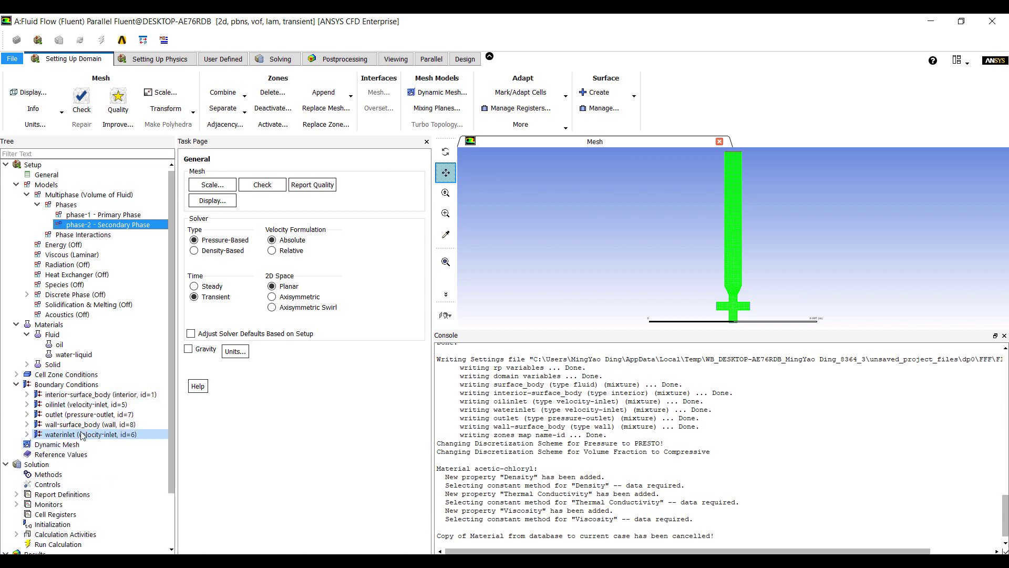
scroll(92, 394, down, 2)
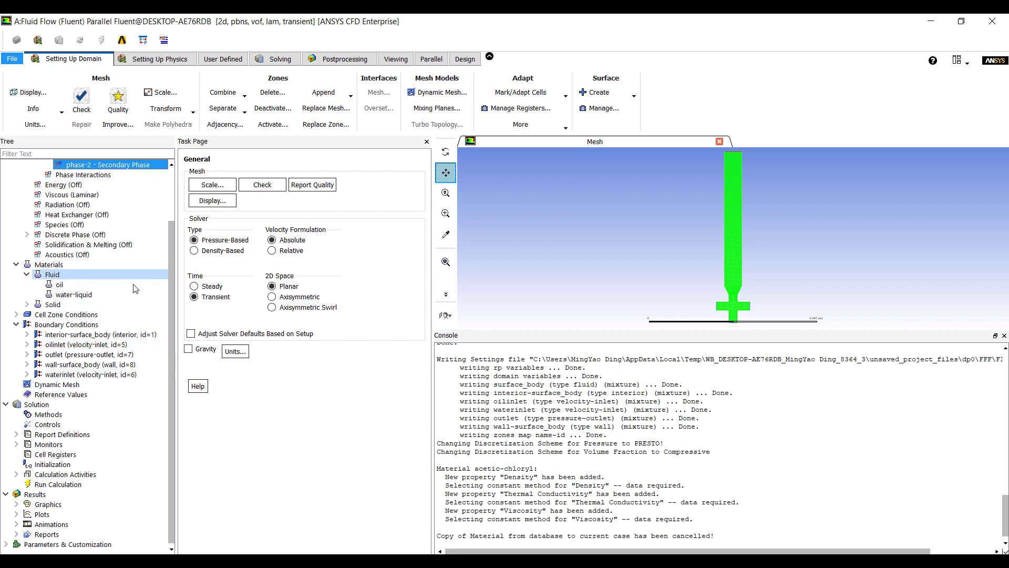
click(27, 345)
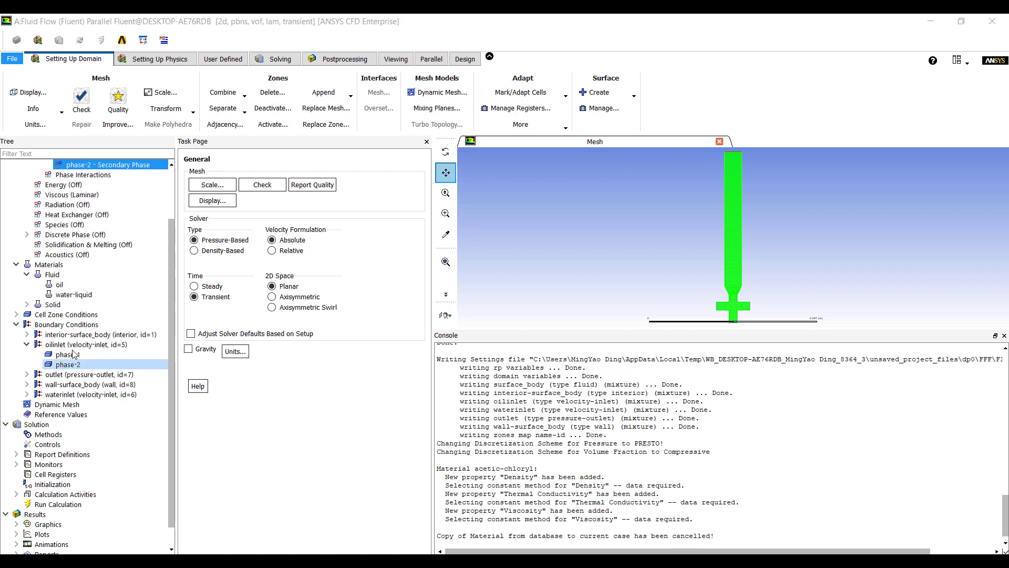
click(61, 346)
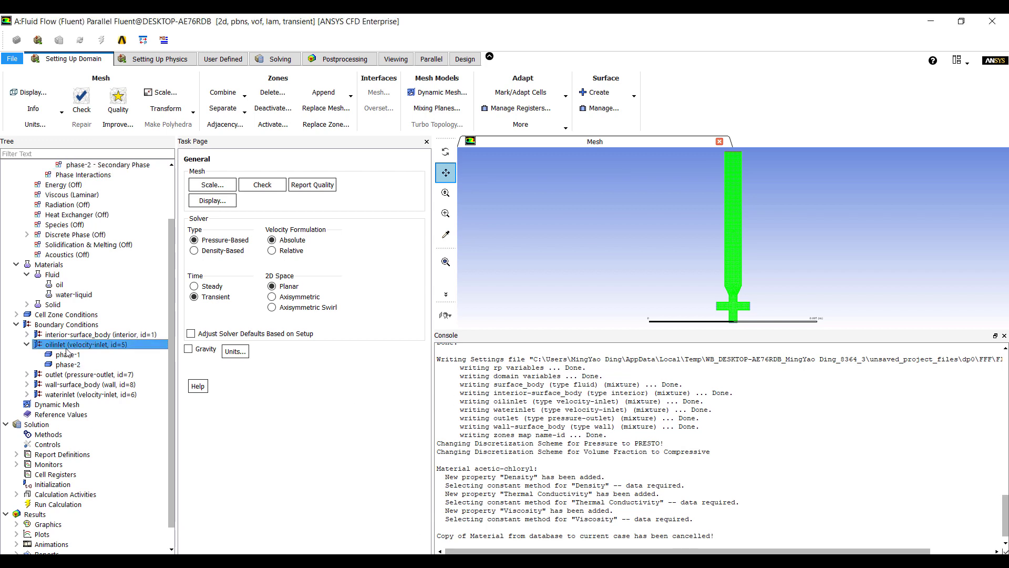
key(Left)
double_click(140, 346)
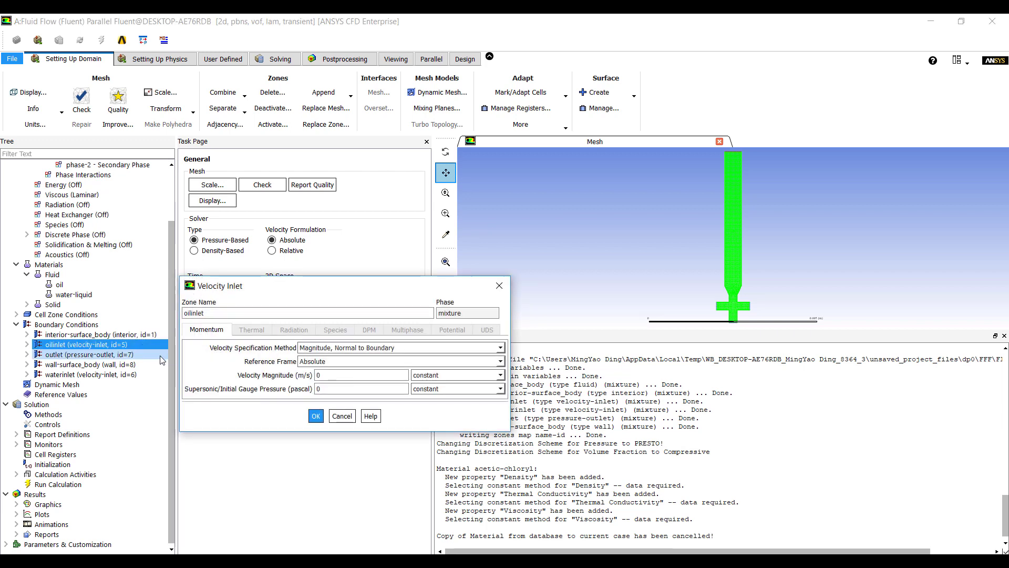
click(372, 374)
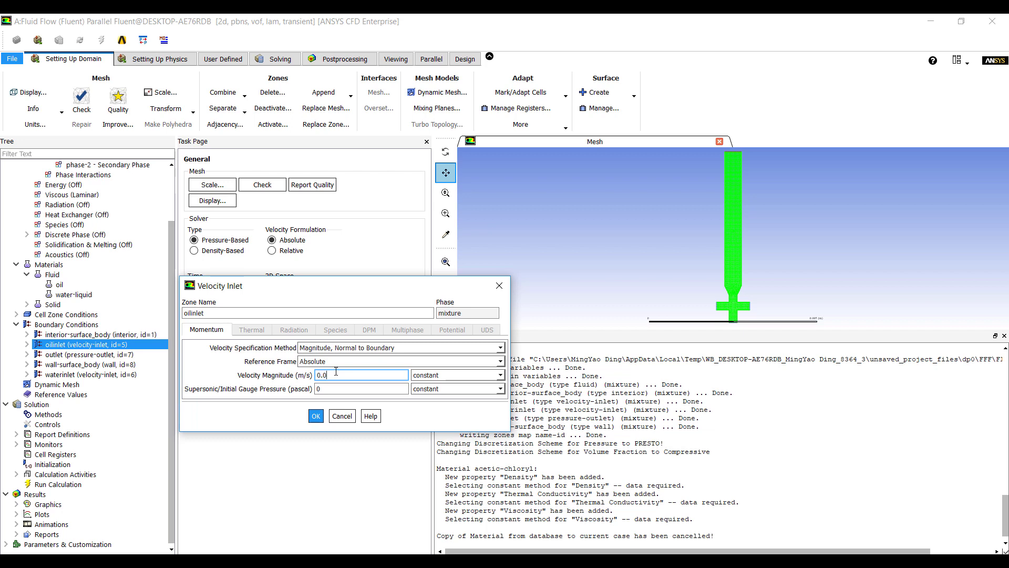
click(315, 415)
Set the oilinlet phase-2 volume fraction to 1.
click(27, 345)
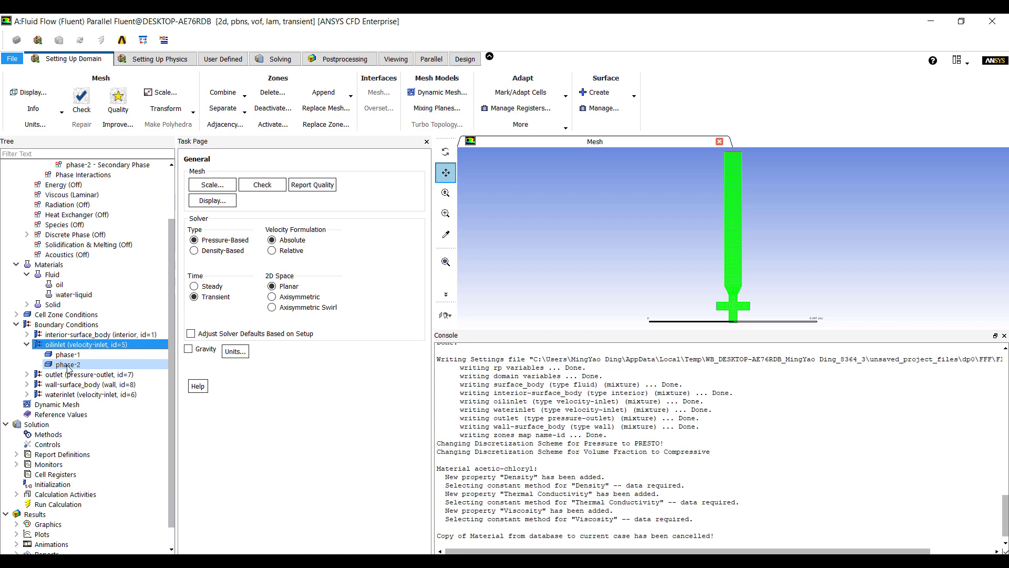
click(69, 366)
double_click(68, 364)
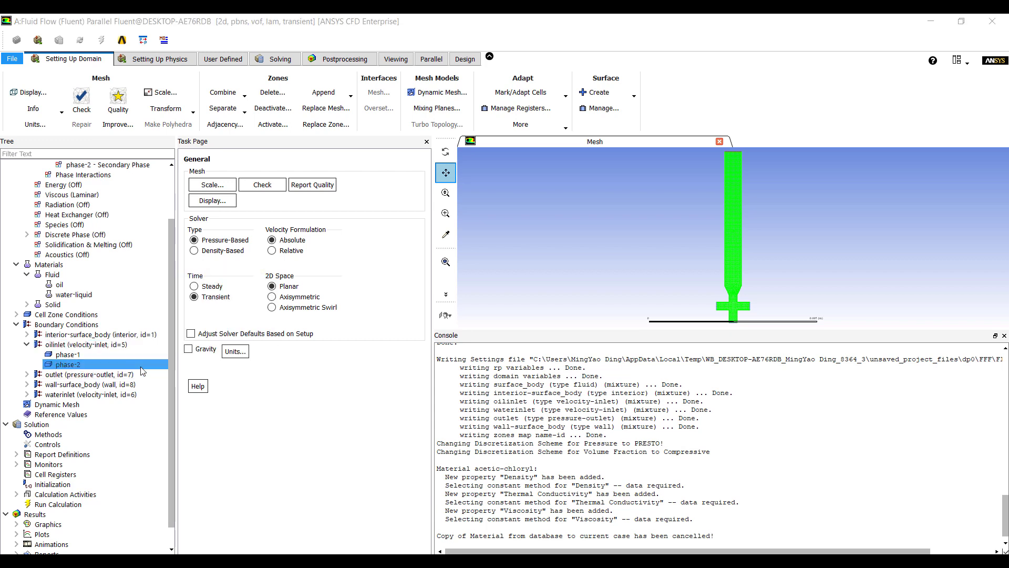
double_click(252, 348)
text(1)
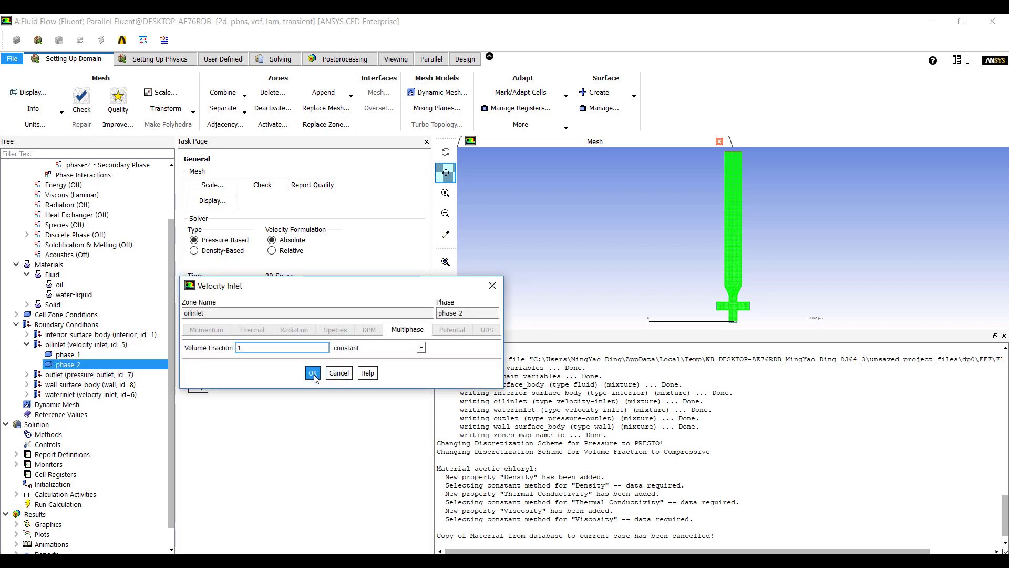
click(313, 373)
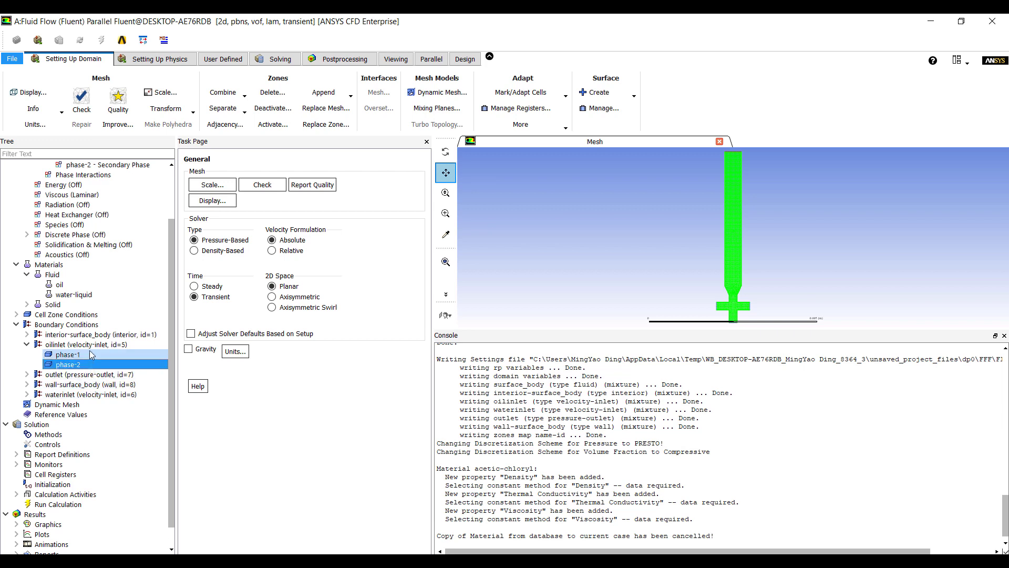
Set the waterinlet velocity to 0.0103 m/s, keeping phase-2 volume fraction 0.
click(94, 395)
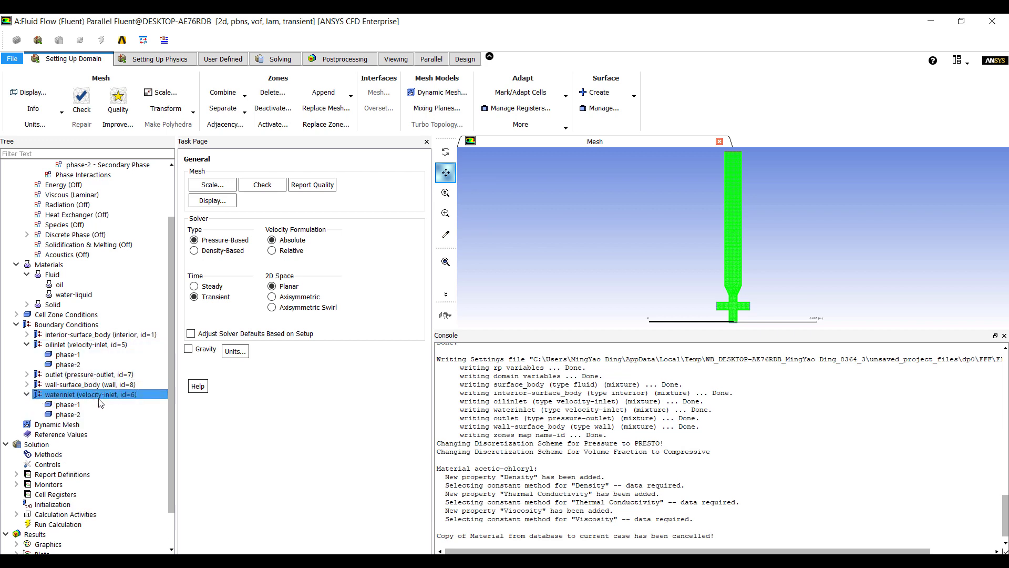
double_click(94, 395)
click(338, 375)
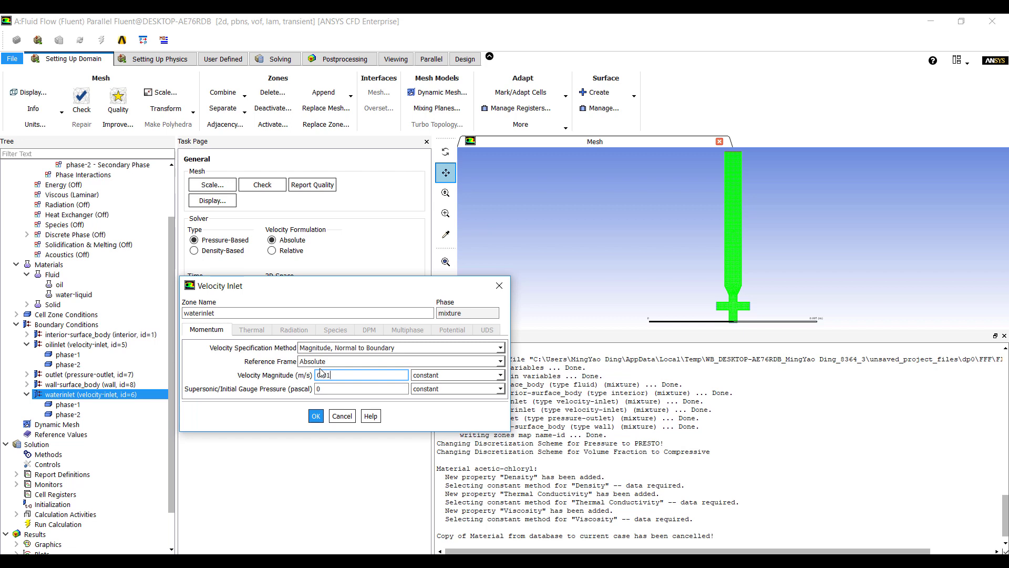
click(316, 416)
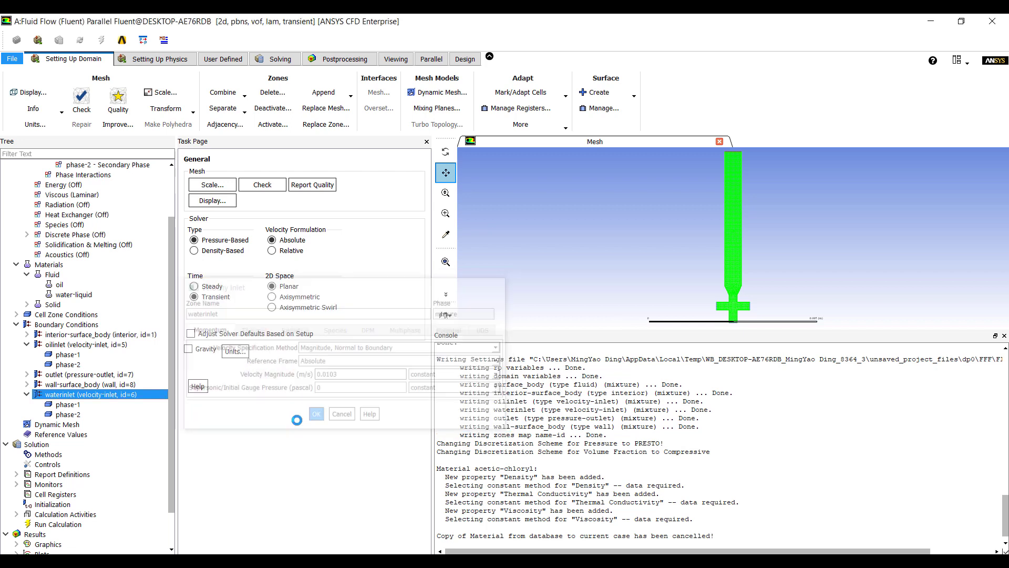
click(68, 415)
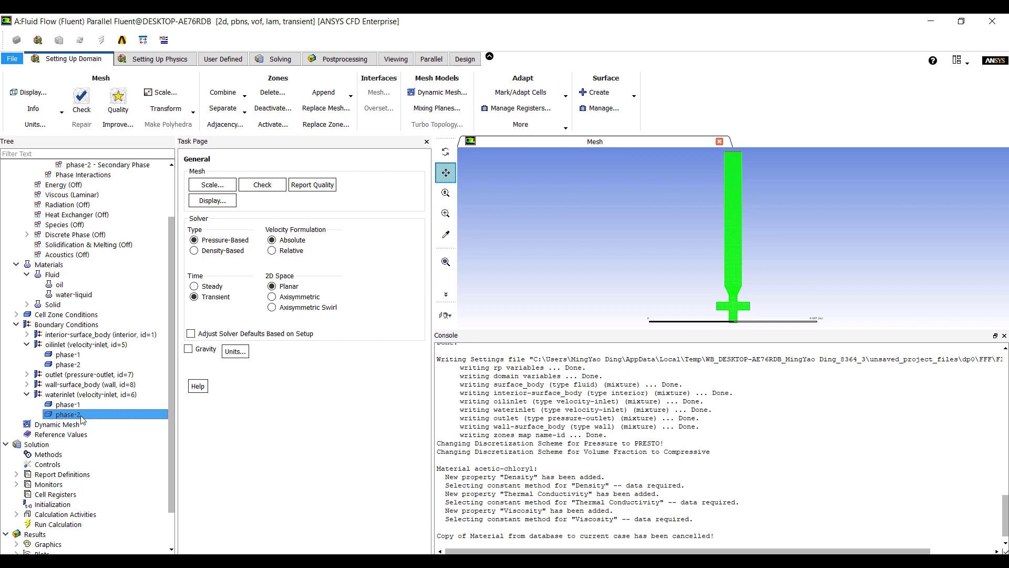
double_click(68, 414)
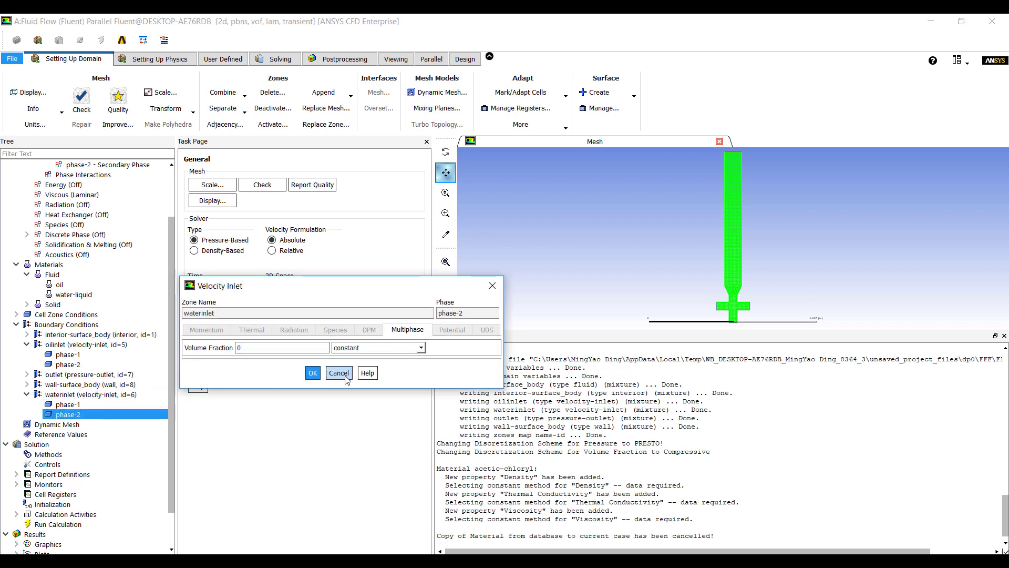
click(312, 373)
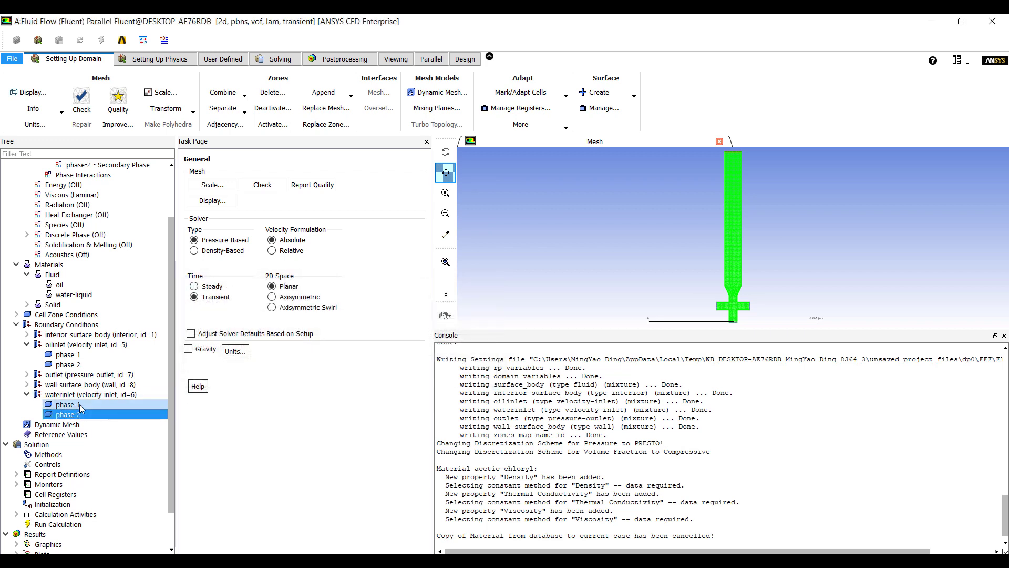
Check the outlet pressure settings (0 Pa gauge) without changing them.
click(60, 375)
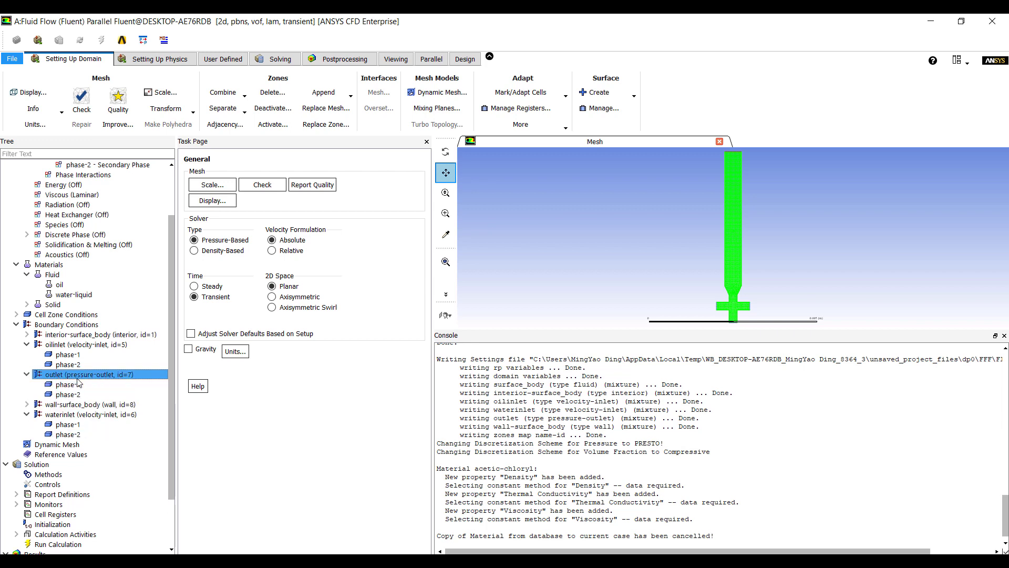
double_click(79, 375)
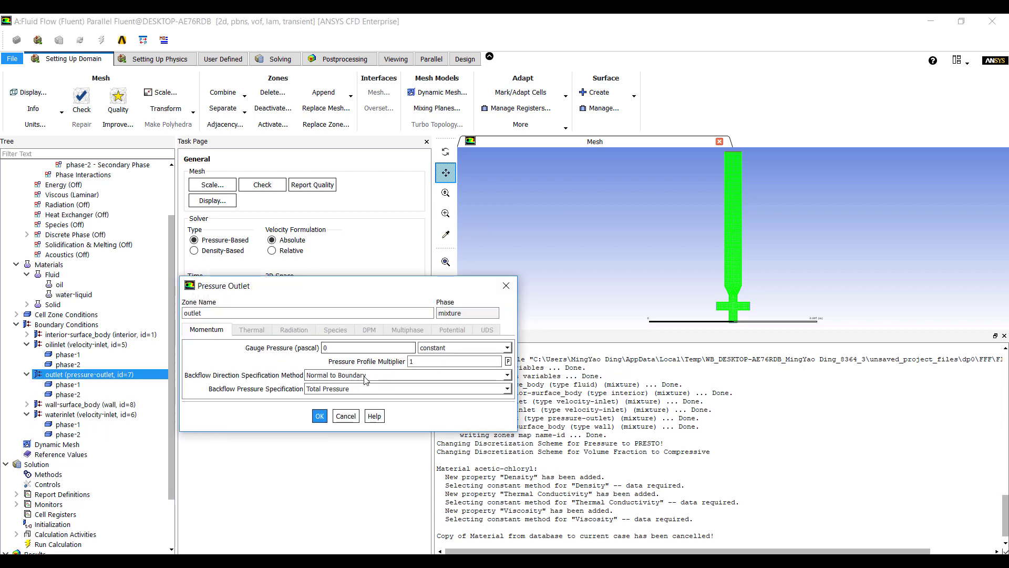
click(354, 417)
Set the wall-surface_body phase-2/phase-1 wall adhesion contact angle to 135 degrees.
click(66, 405)
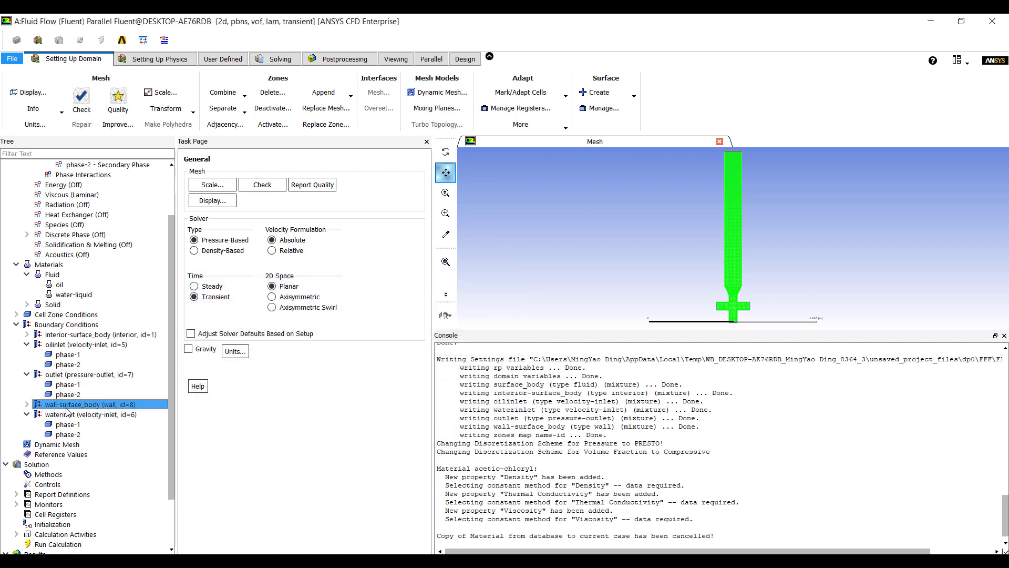
double_click(66, 408)
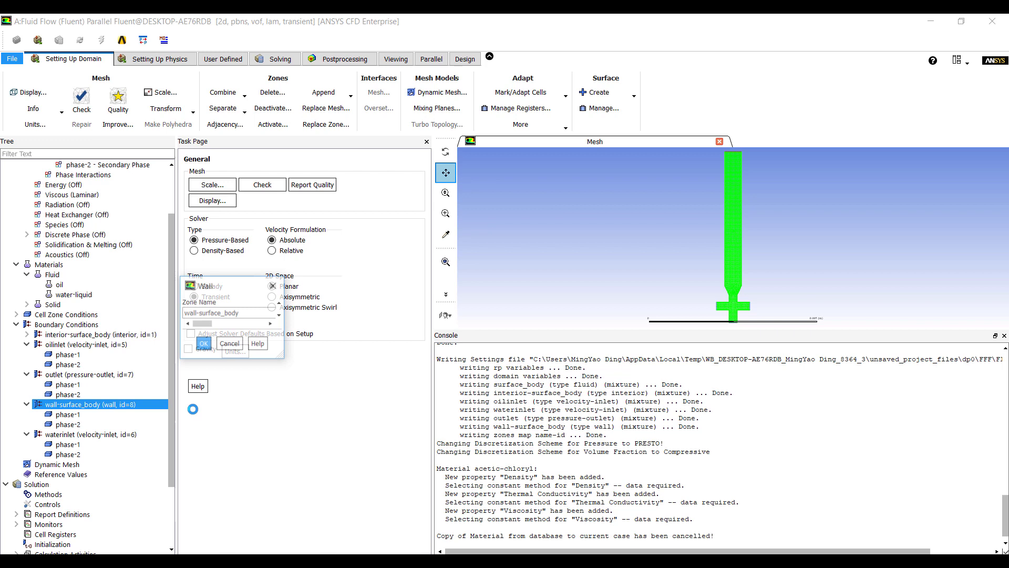
drag(385, 292, 363, 164)
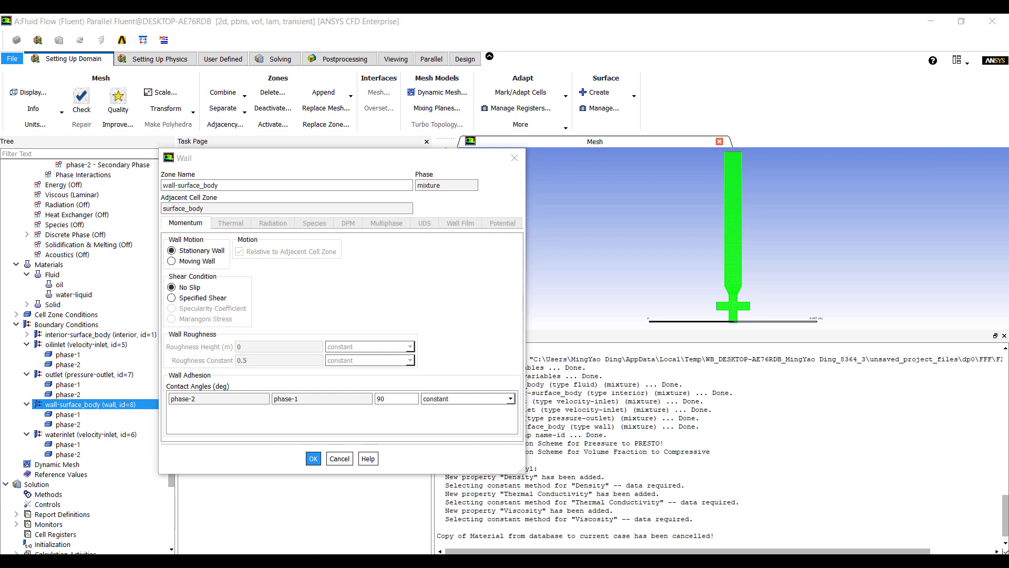
click(390, 399)
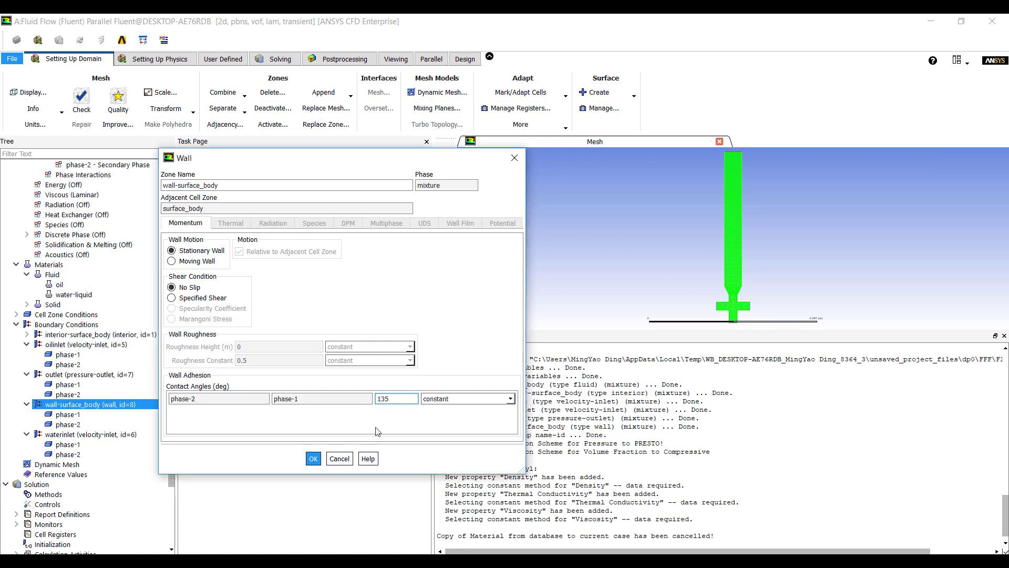
click(313, 461)
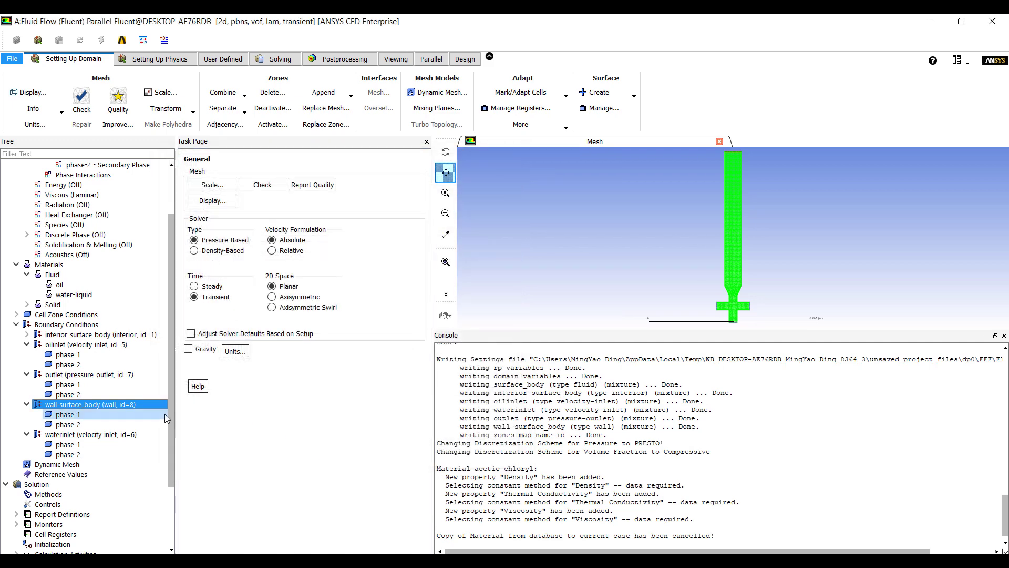
drag(172, 418, 166, 472)
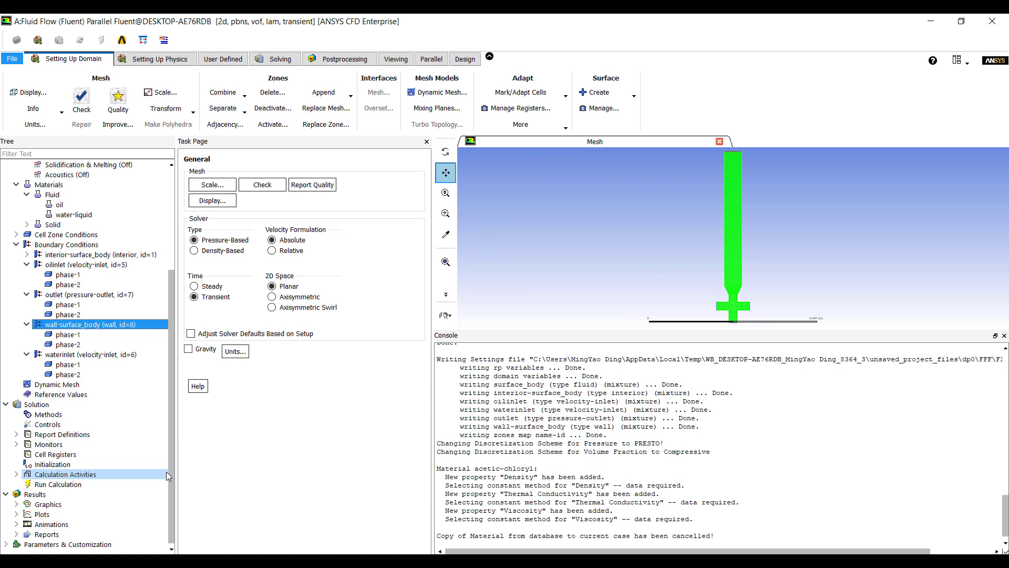
Use the Coupled scheme with volume fractions and Green-Gauss Cell Based gradients.
click(67, 415)
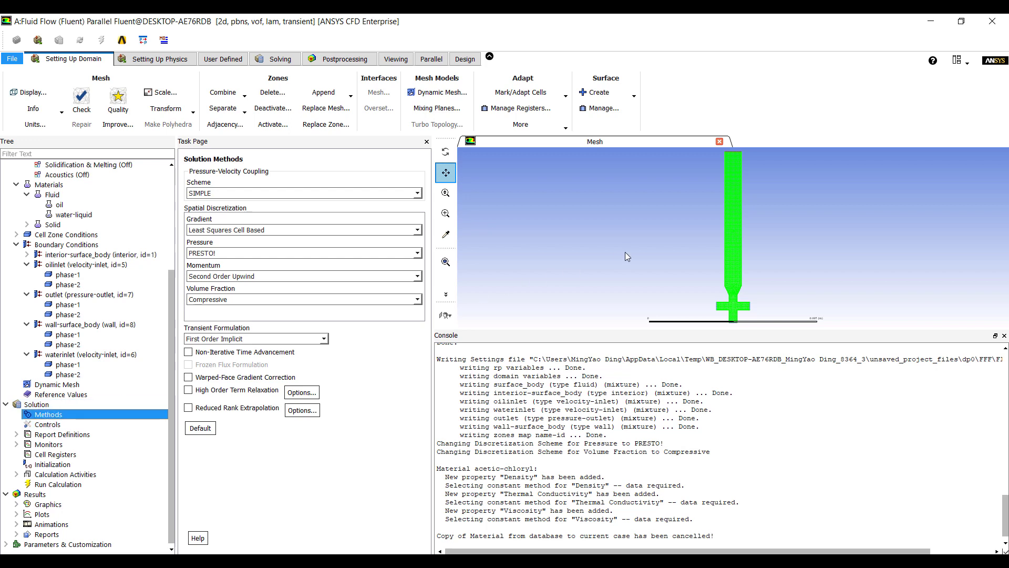
click(418, 193)
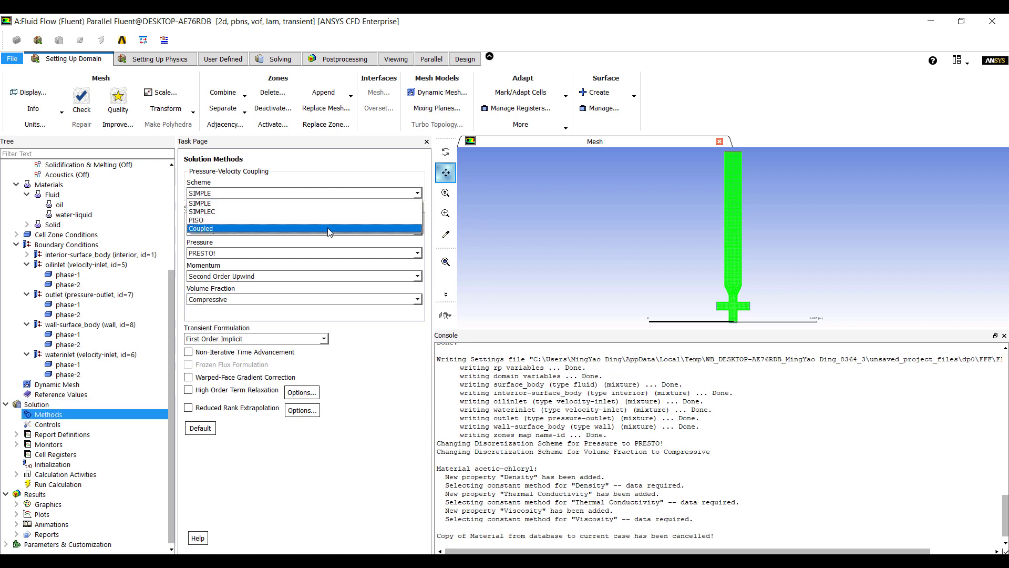
click(330, 232)
click(191, 207)
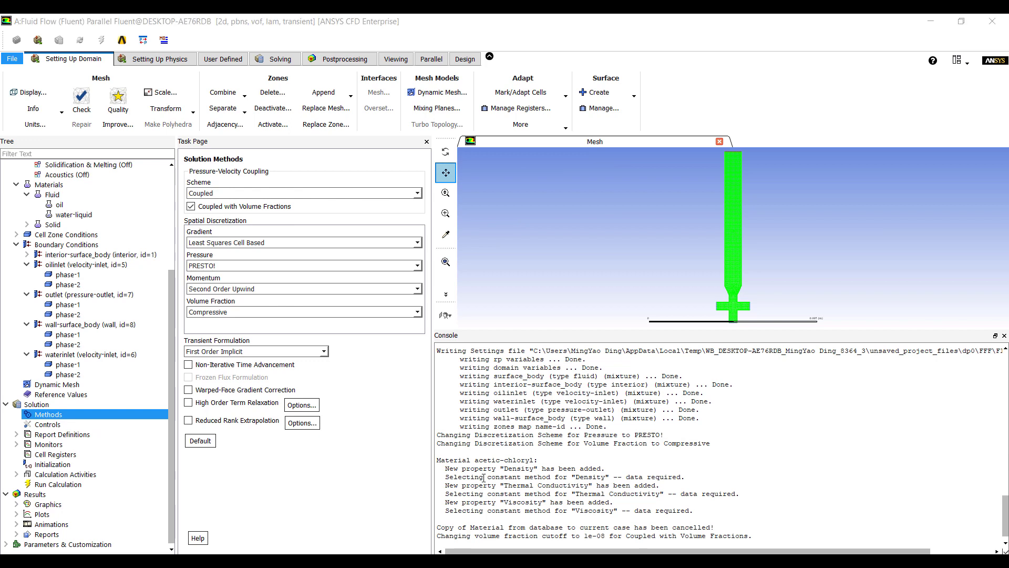
click(409, 243)
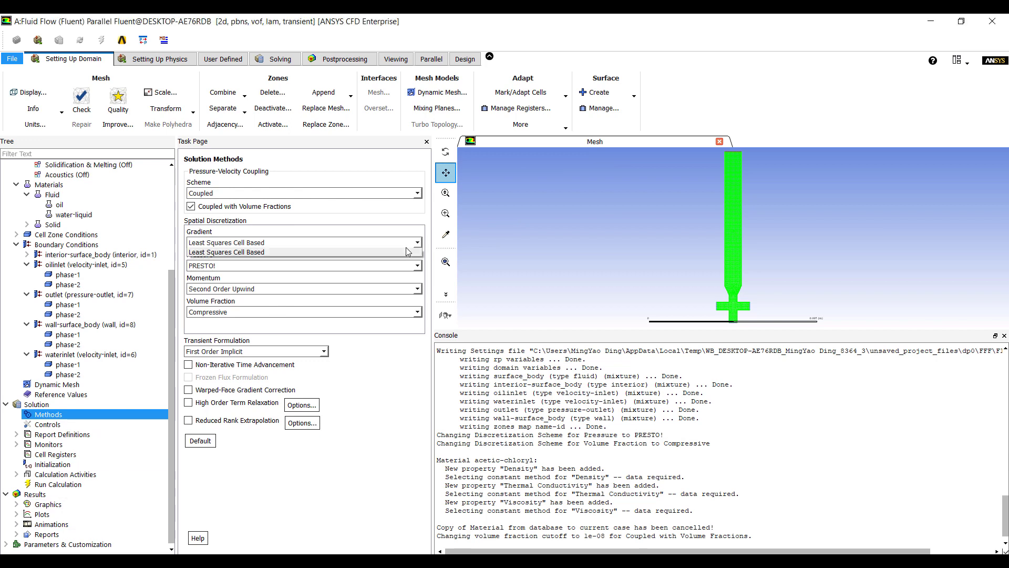
click(376, 255)
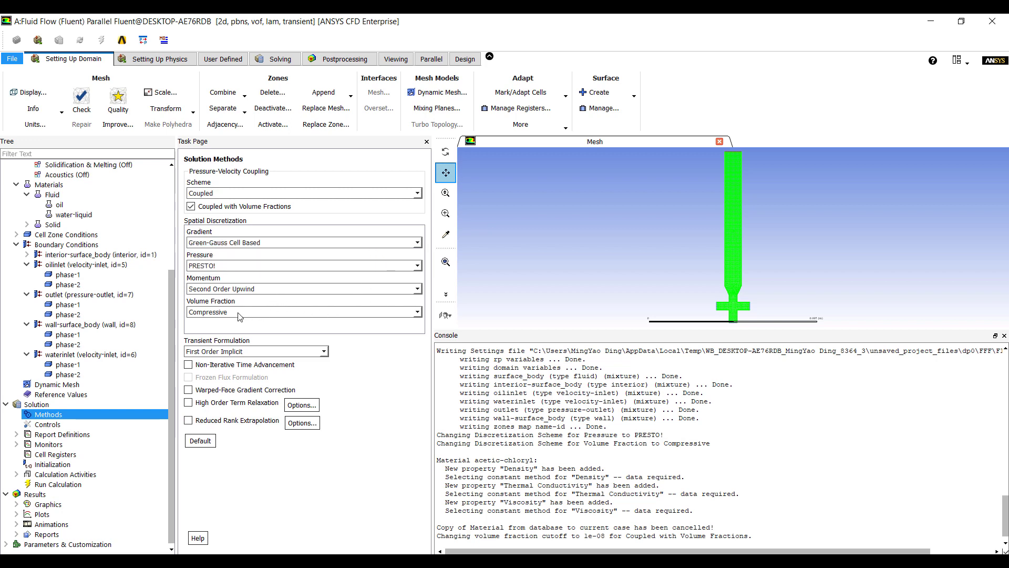
Keep Compressive volume fraction and choose Bounded Second Order Implicit transient formulation.
click(276, 315)
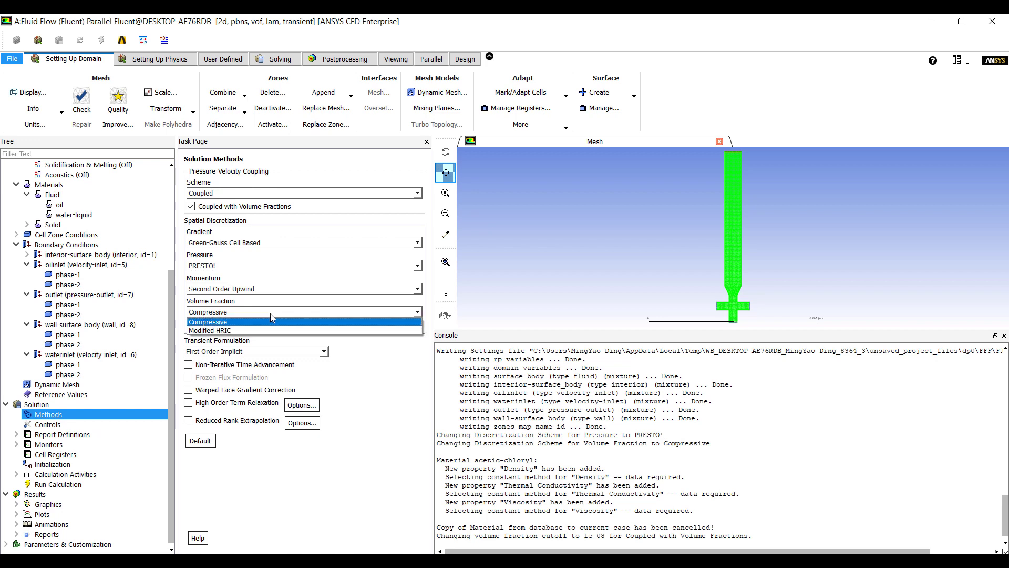
click(232, 320)
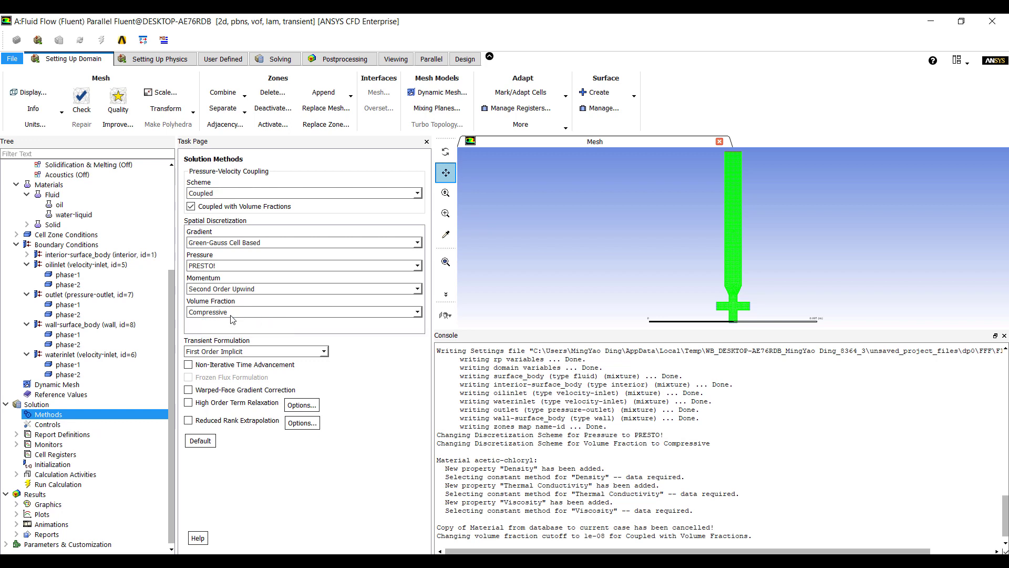
click(296, 352)
click(267, 379)
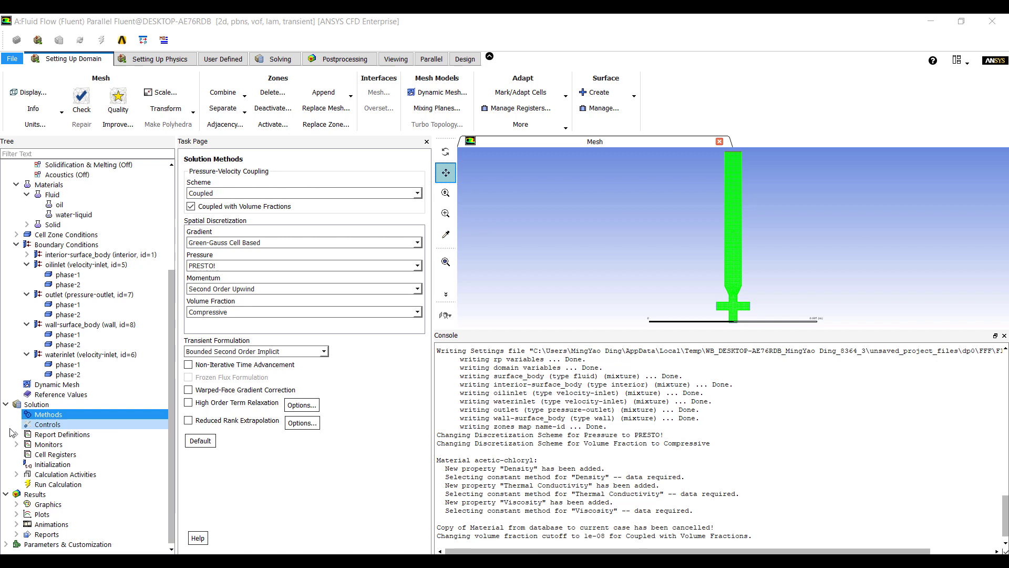
Run standard initialization with default values and raise Autosave Every (Time Steps) to 5.
click(53, 465)
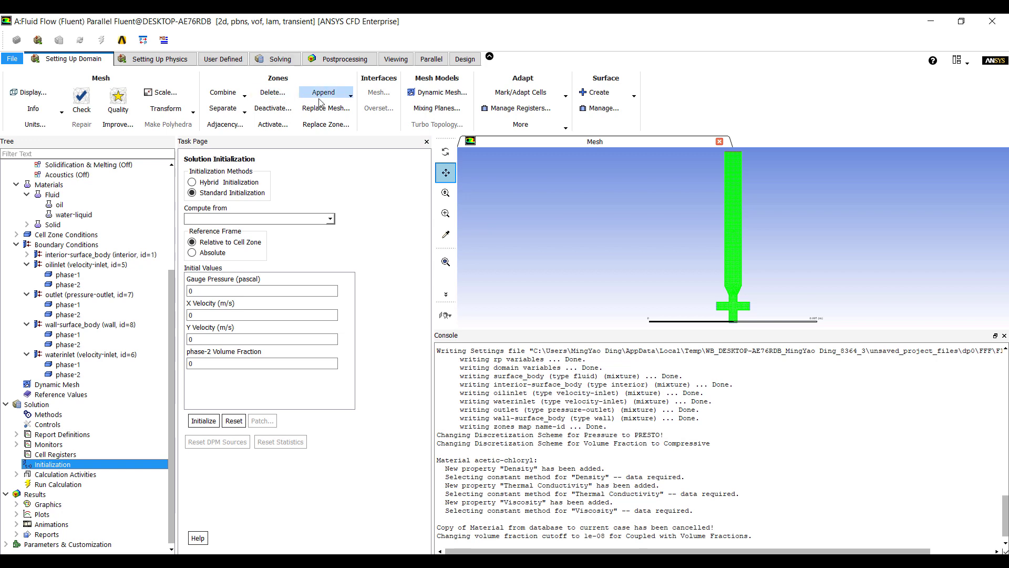
click(209, 421)
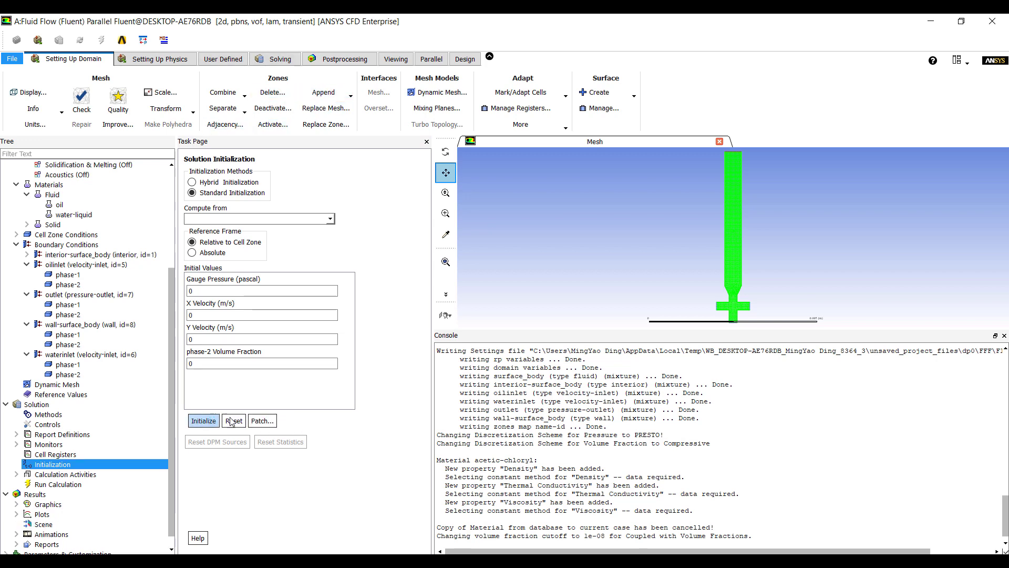
double_click(81, 475)
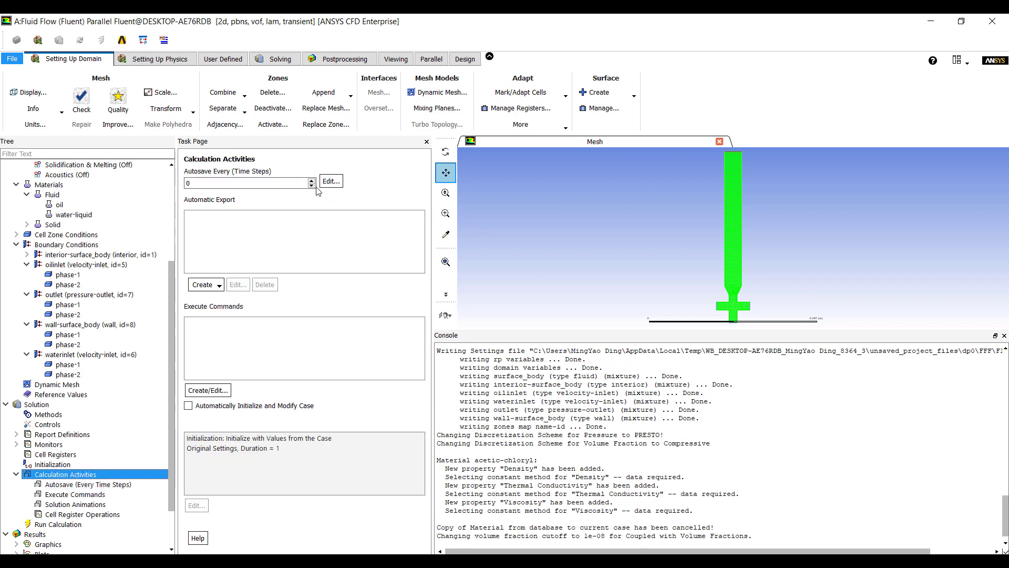
click(312, 181)
click(311, 180)
click(312, 180)
Switch to Variable time stepping with global Courant number 5 and enter 400 time steps.
click(59, 525)
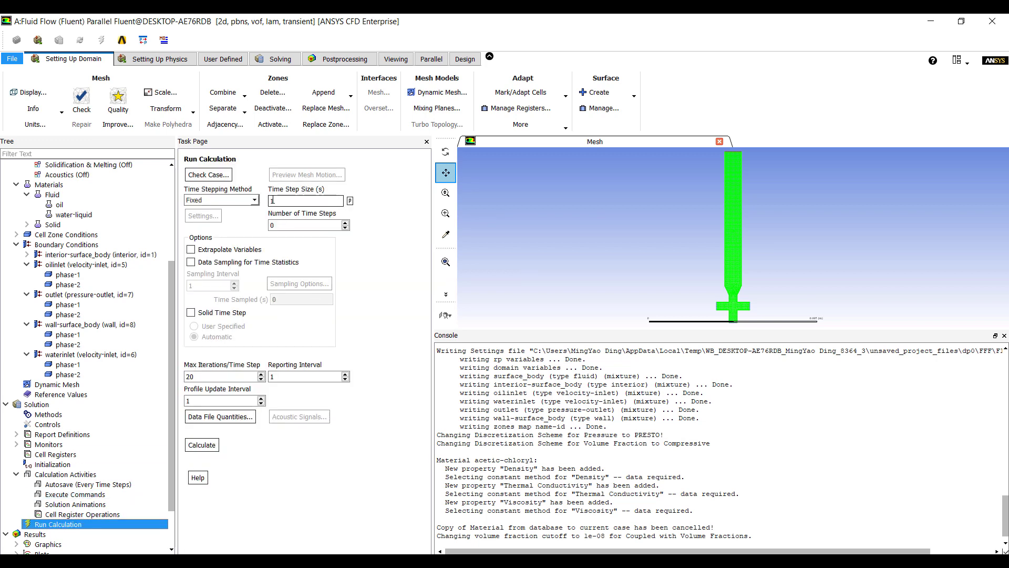
click(255, 201)
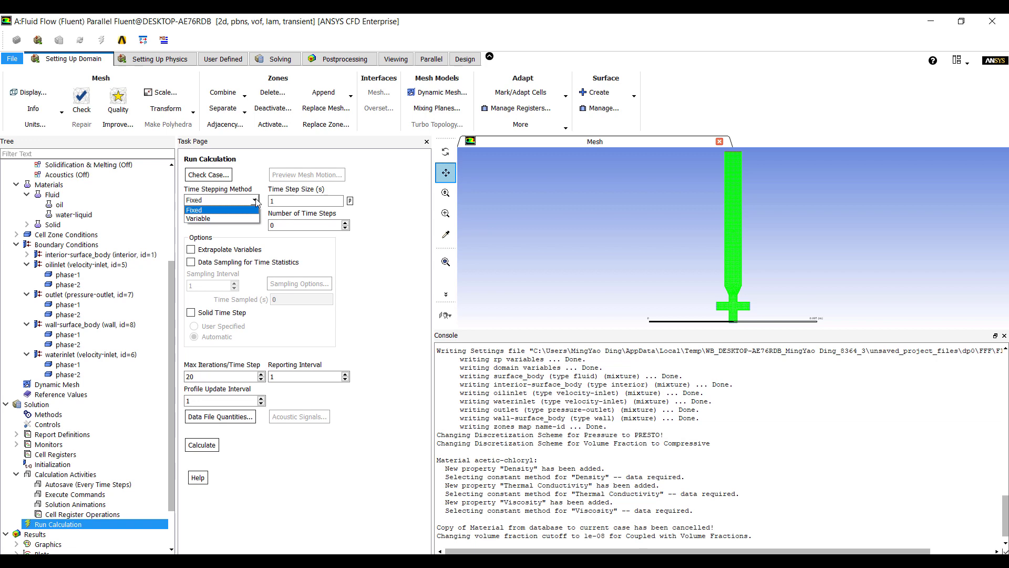
click(233, 220)
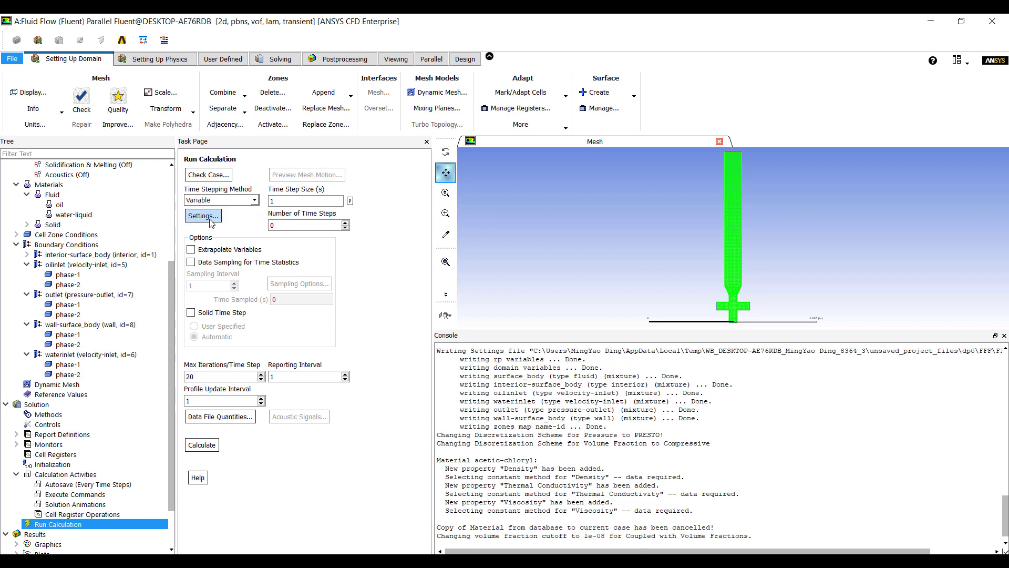
click(210, 220)
double_click(291, 304)
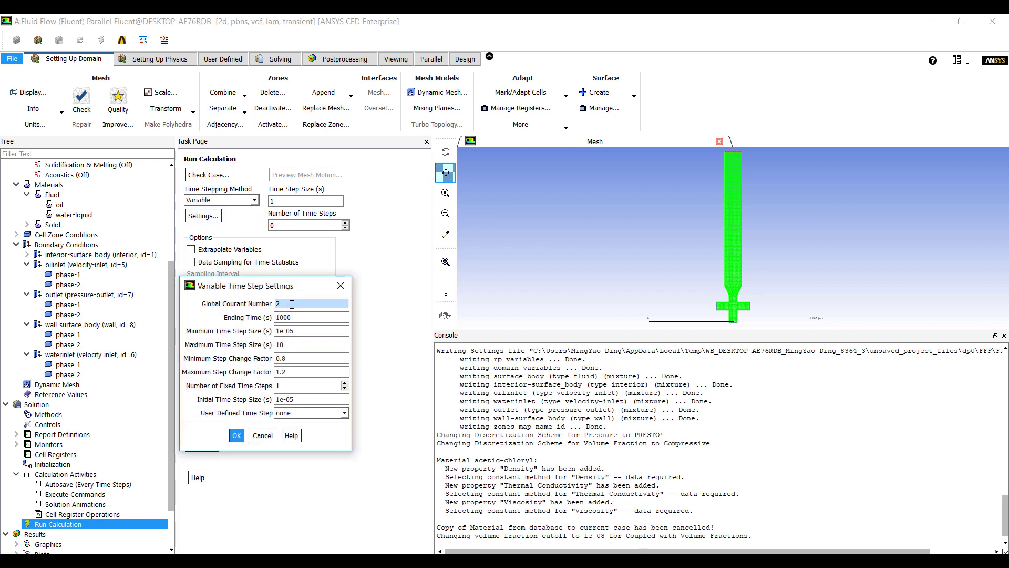
double_click(292, 304)
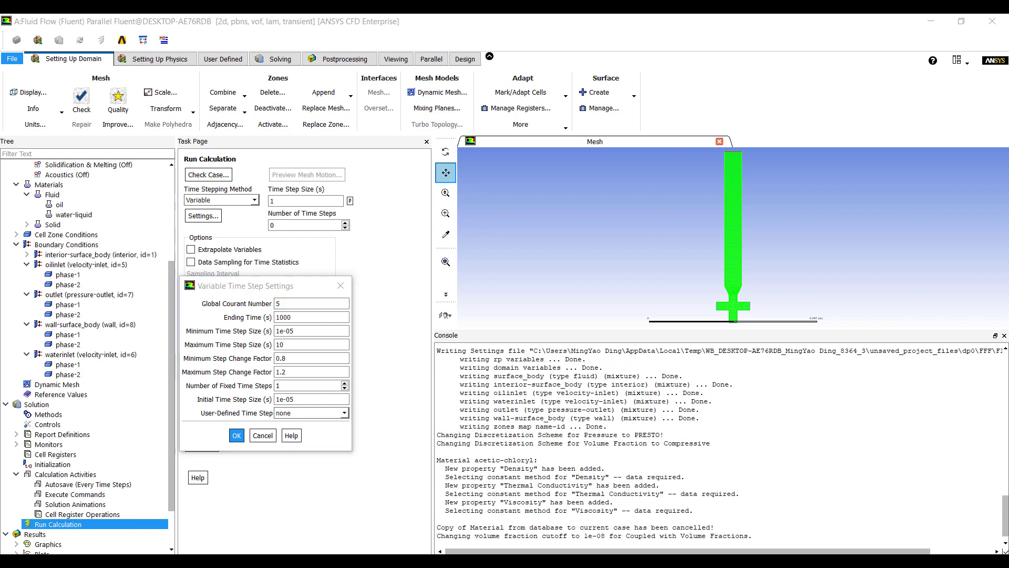
double_click(289, 331)
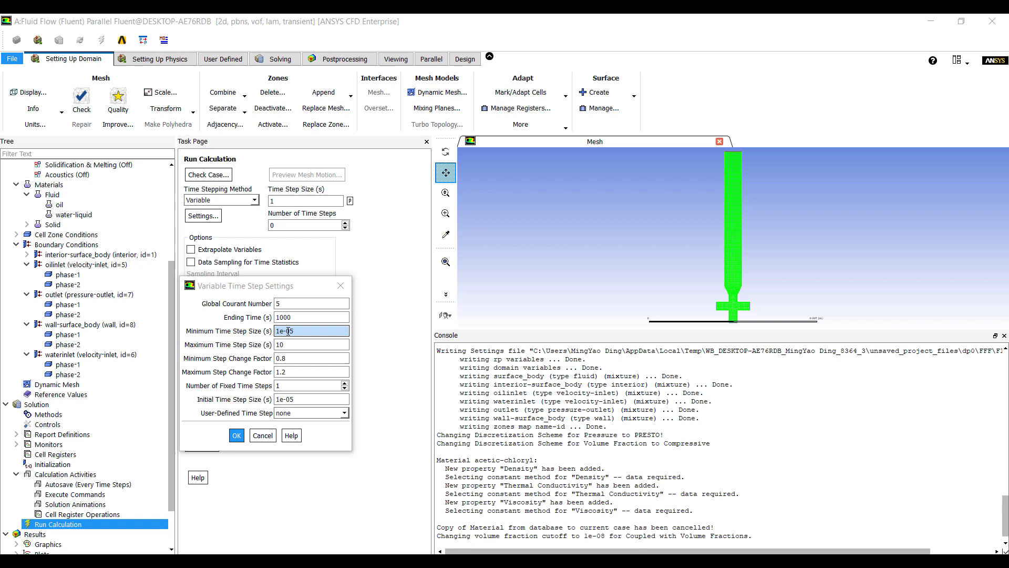
click(310, 331)
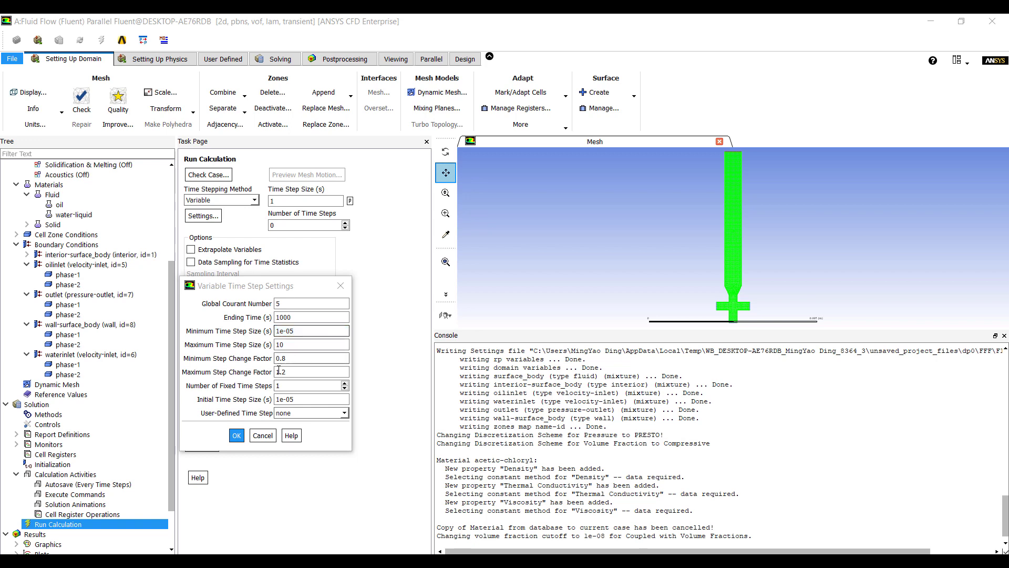
click(237, 435)
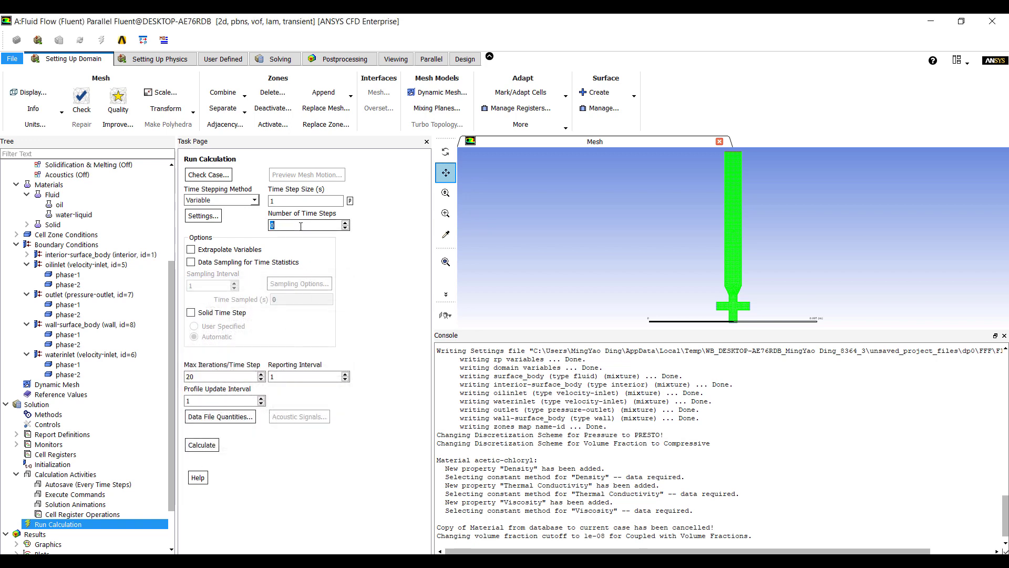
text(400)
Calculate the 400 time steps, then open Results in CFD-Post from Workbench.
click(205, 446)
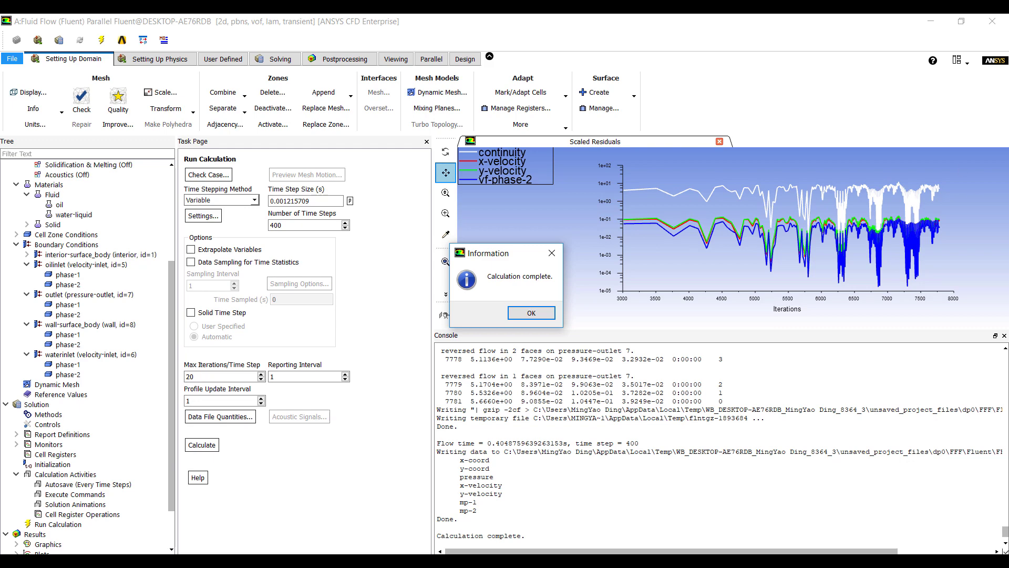
click(531, 313)
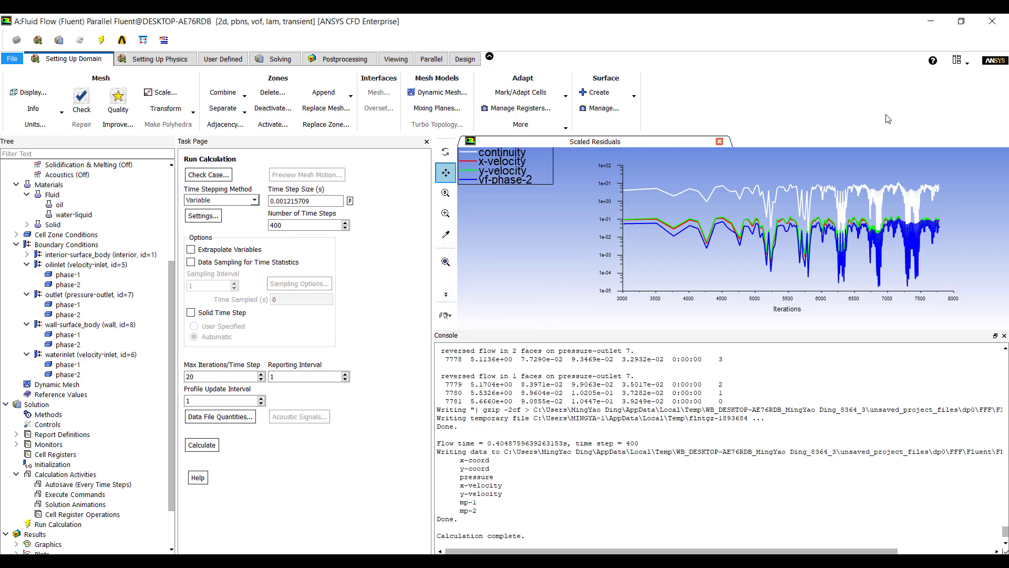
click(931, 21)
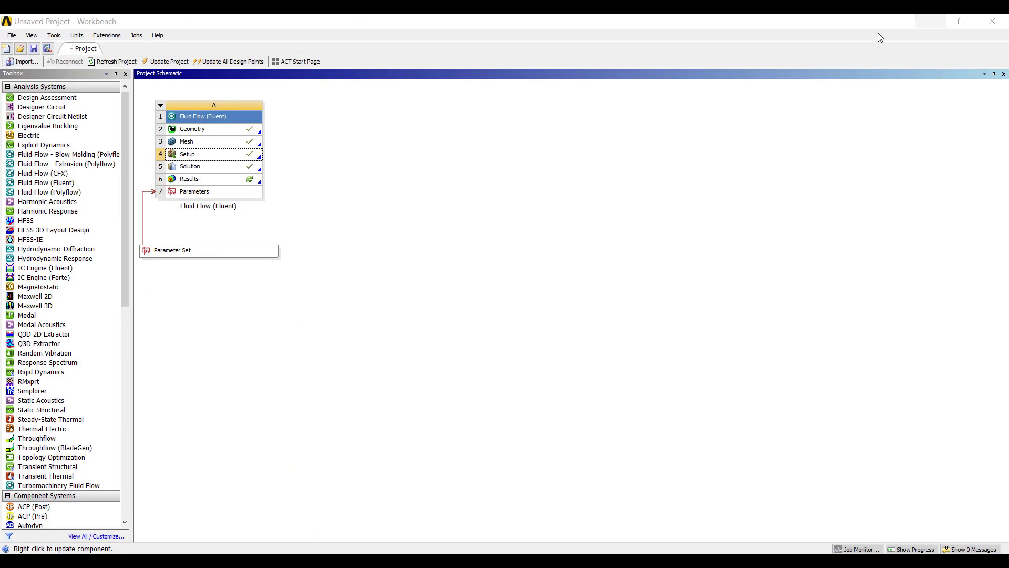
double_click(220, 180)
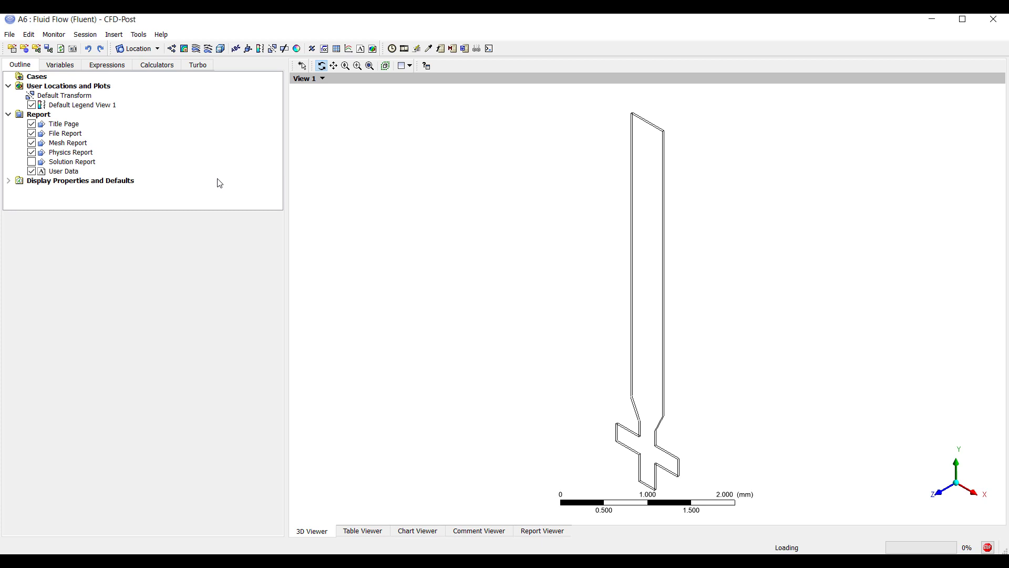
Turn the channel flat and colour symmetry 1 by Phase 2.Volume Fraction.
drag(625, 347, 820, 344)
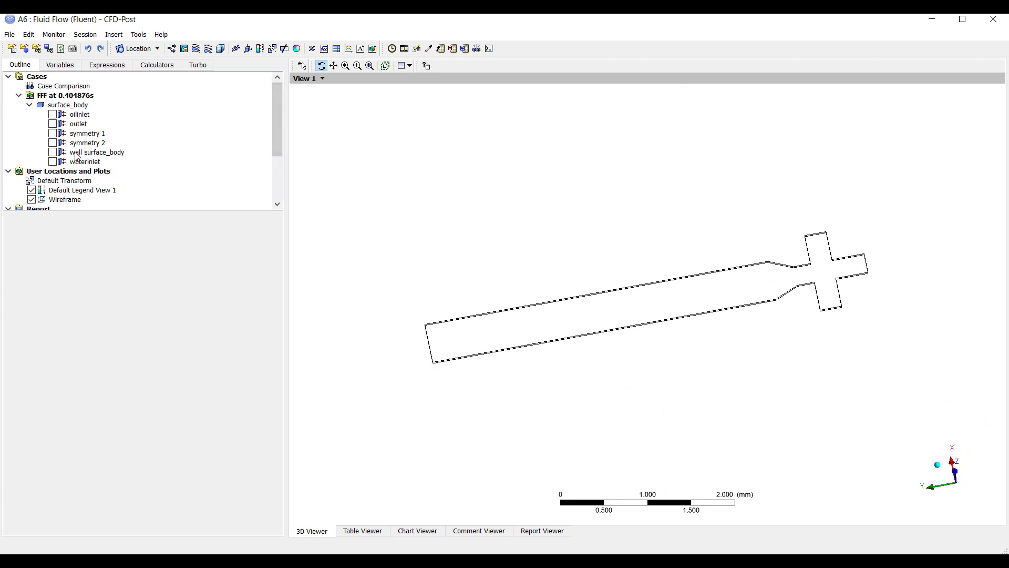
click(54, 133)
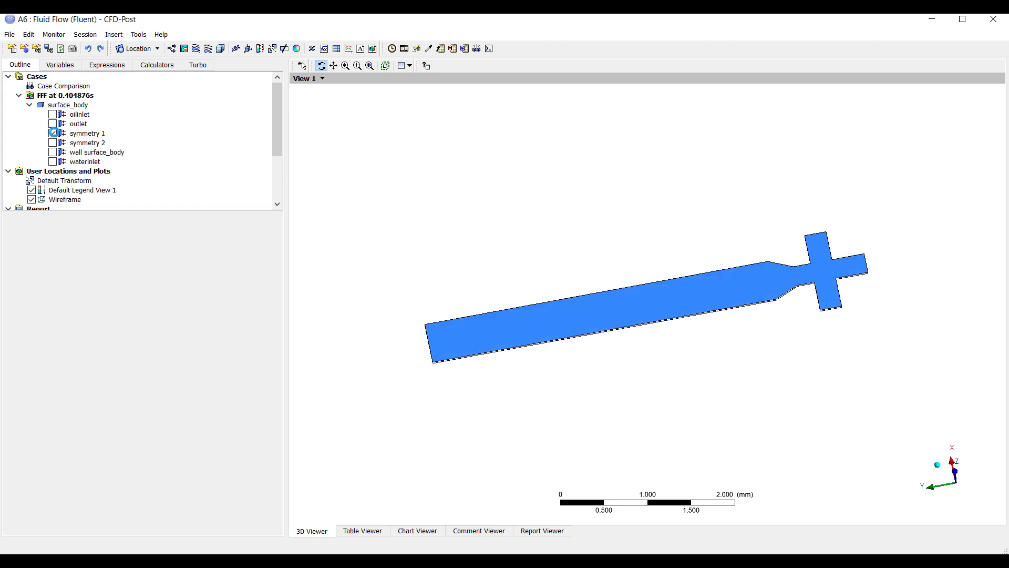
click(76, 135)
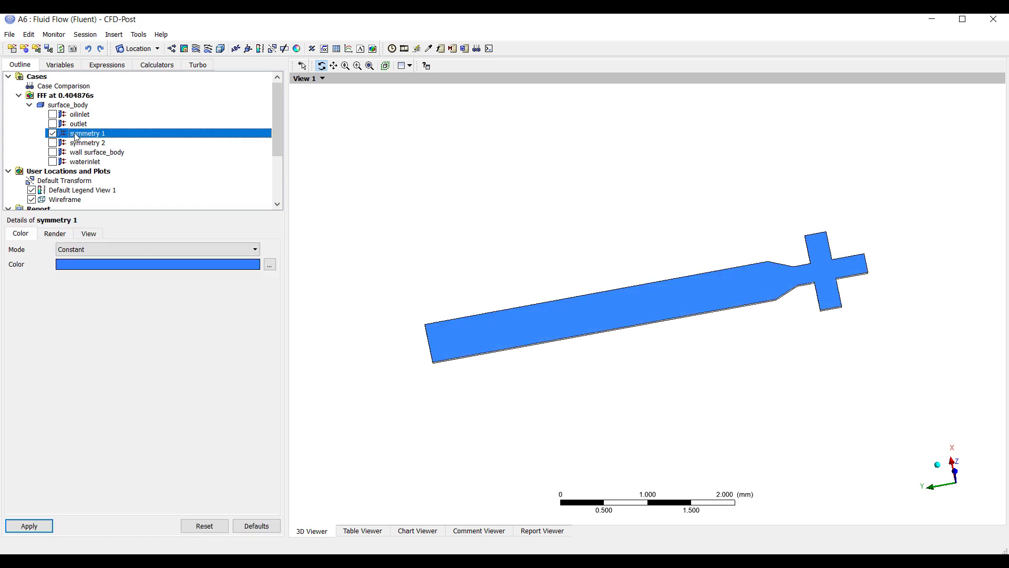
click(87, 248)
click(97, 266)
click(102, 268)
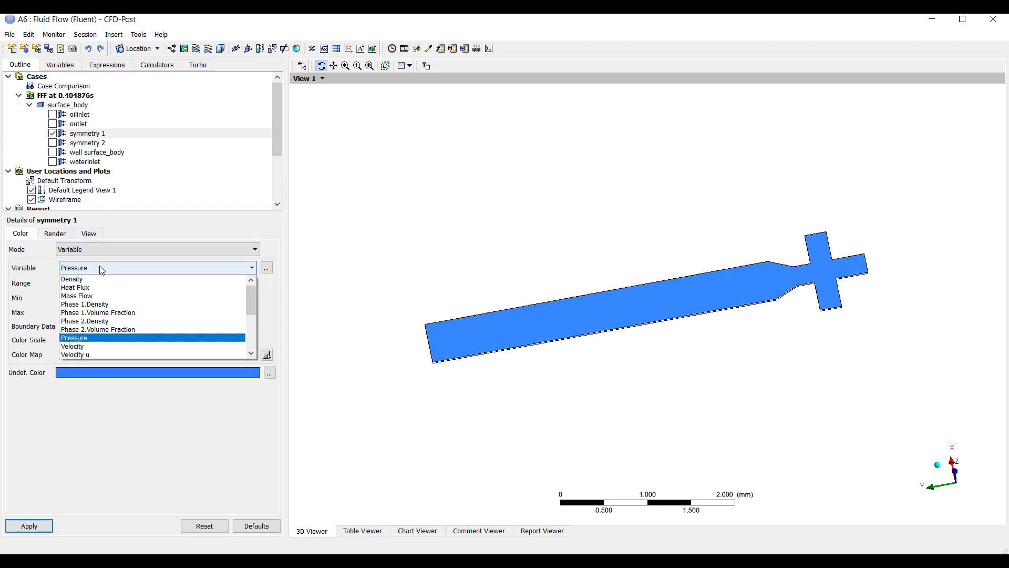
click(100, 329)
click(34, 524)
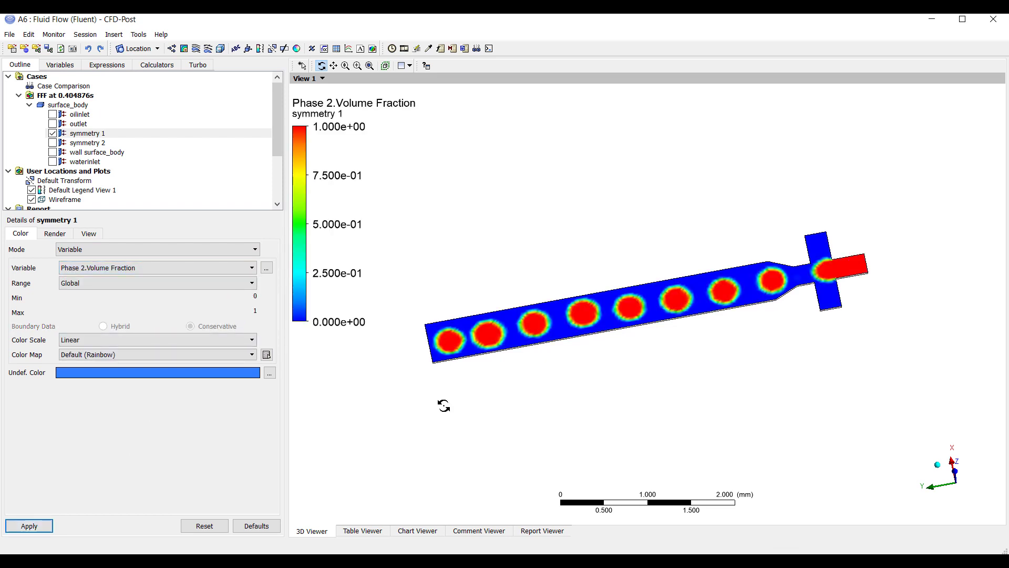
Play the timestep animation near the droplet junction, stop it at timestep 145, and close it.
click(404, 48)
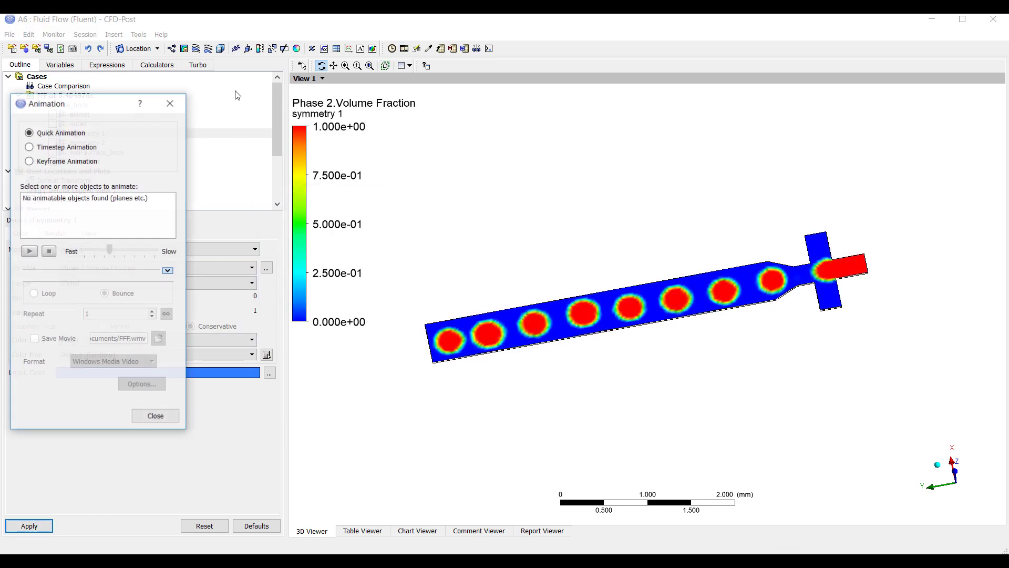
click(37, 149)
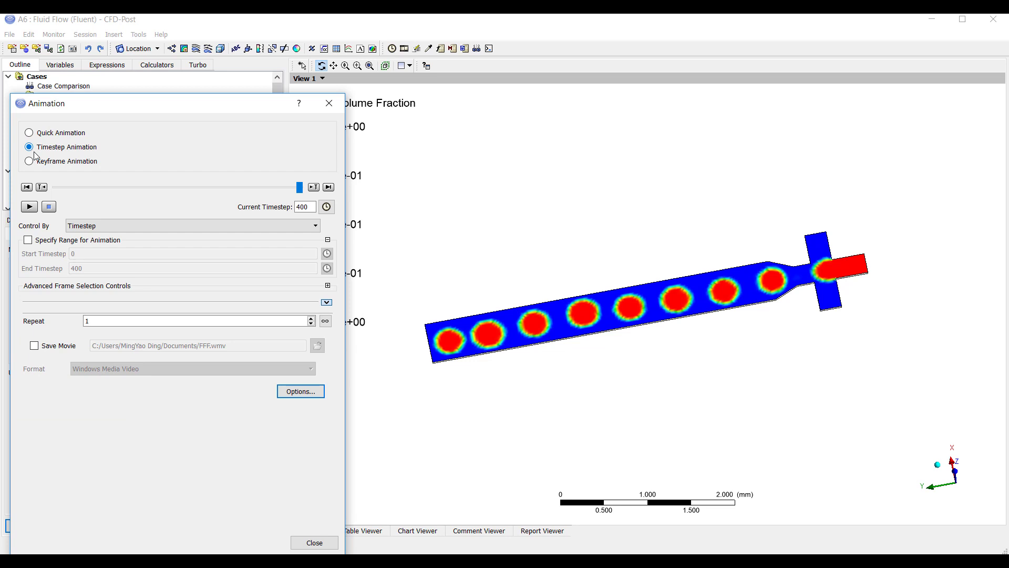
click(34, 208)
click(30, 206)
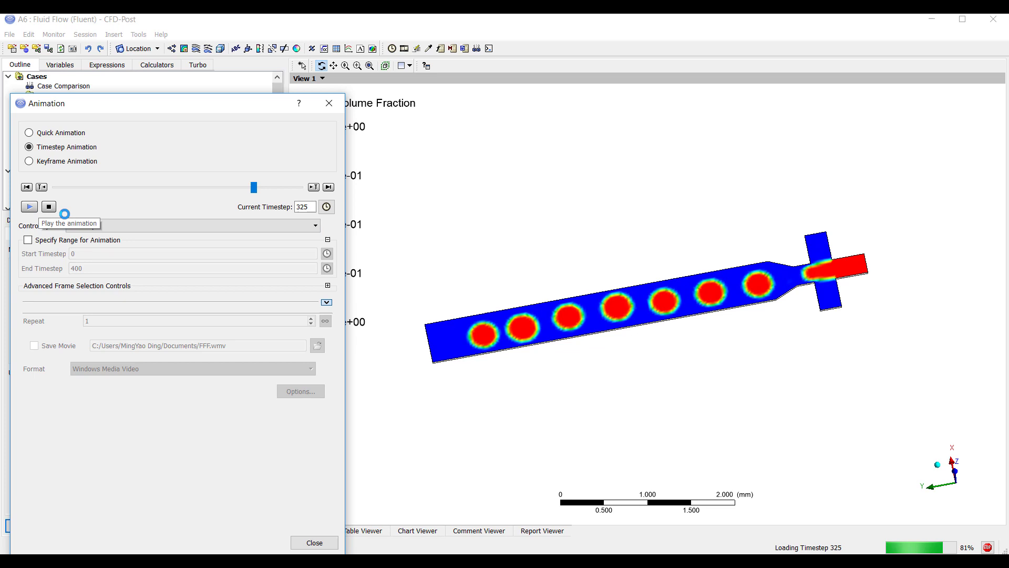
middle_drag(820, 262, 712, 240)
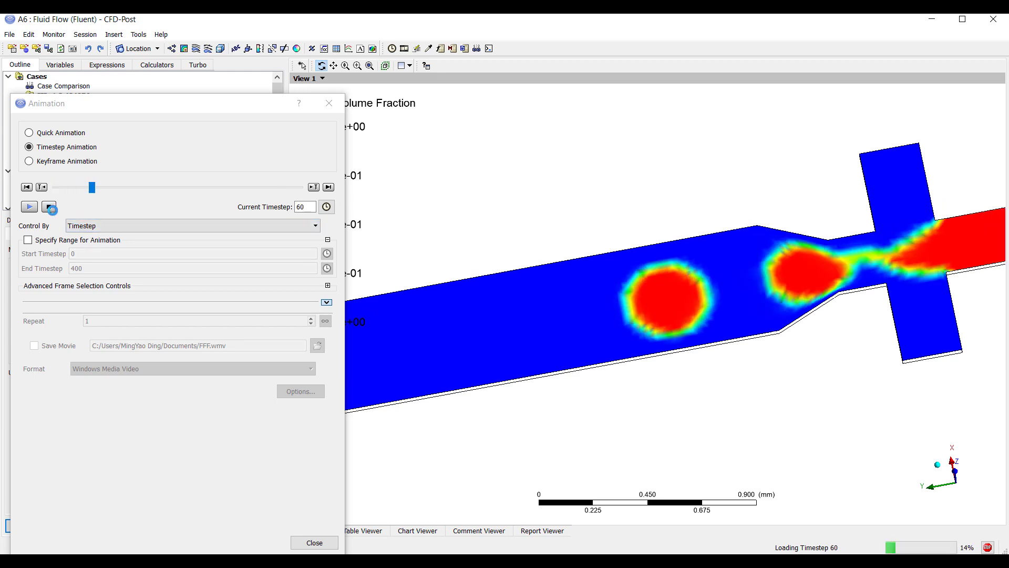
click(48, 207)
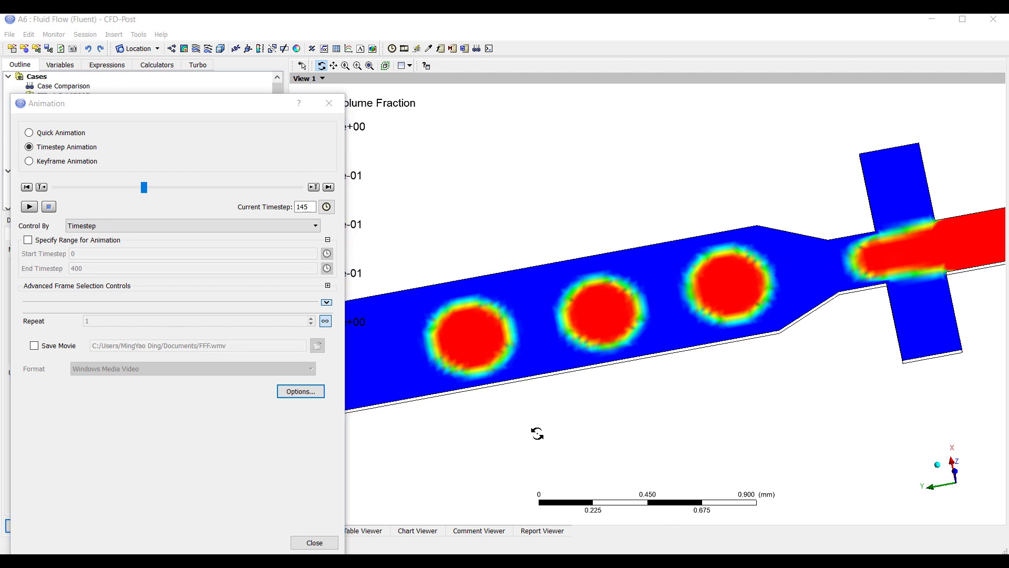
drag(252, 108, 282, 90)
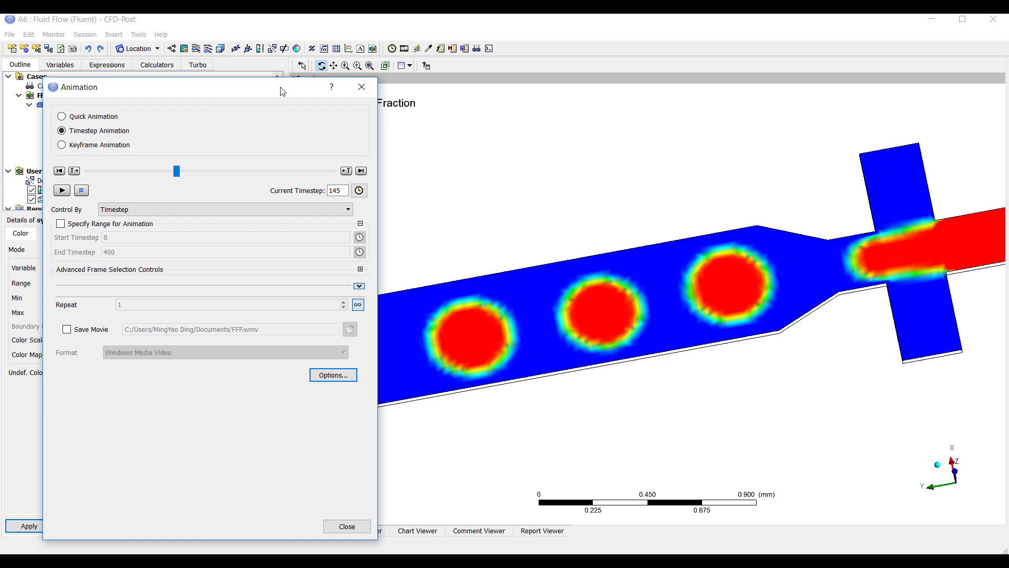
click(361, 87)
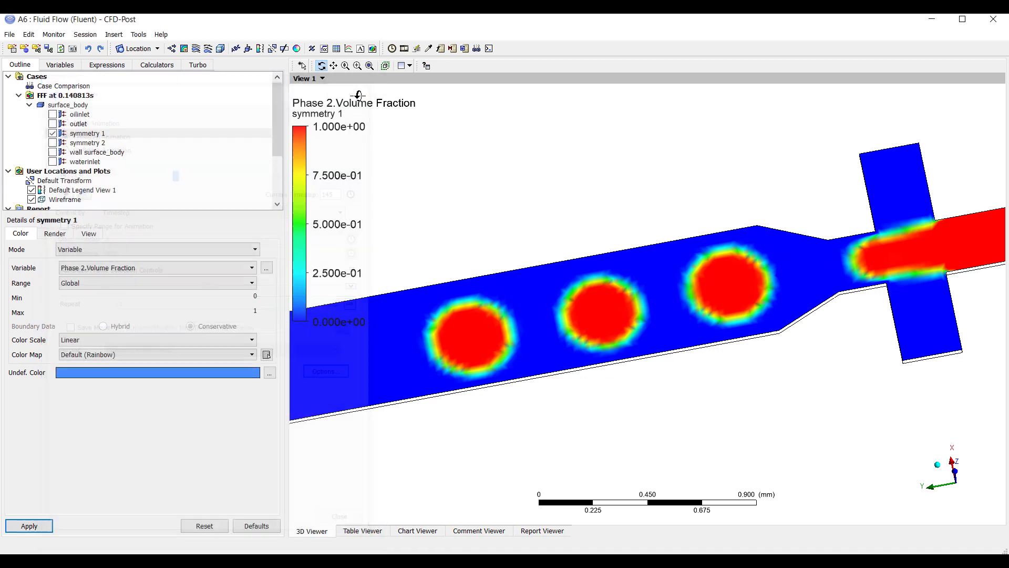
Create Point 1 picked between the first two droplets, then insert an empty Chart 1.
click(148, 51)
click(160, 63)
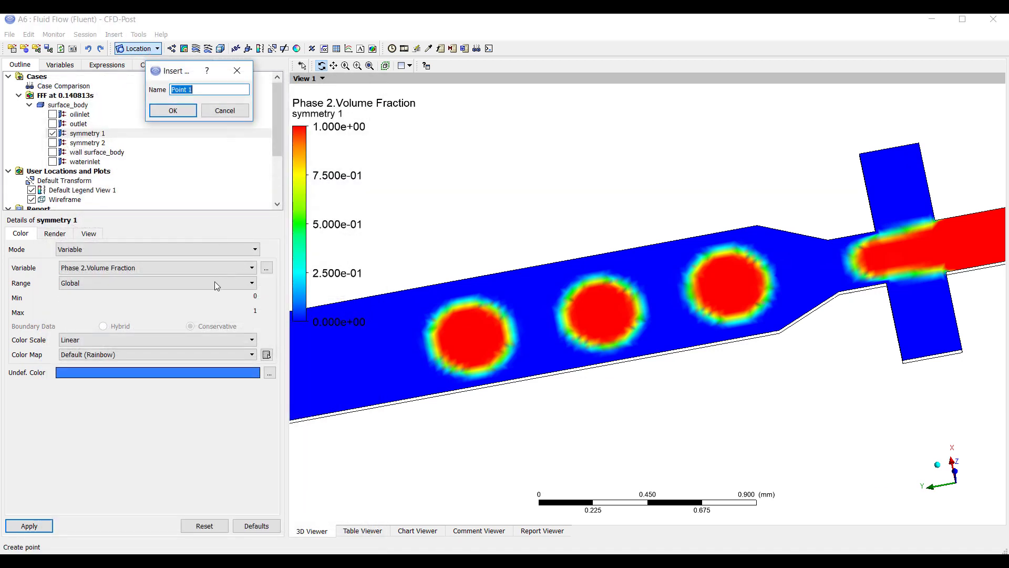
click(167, 110)
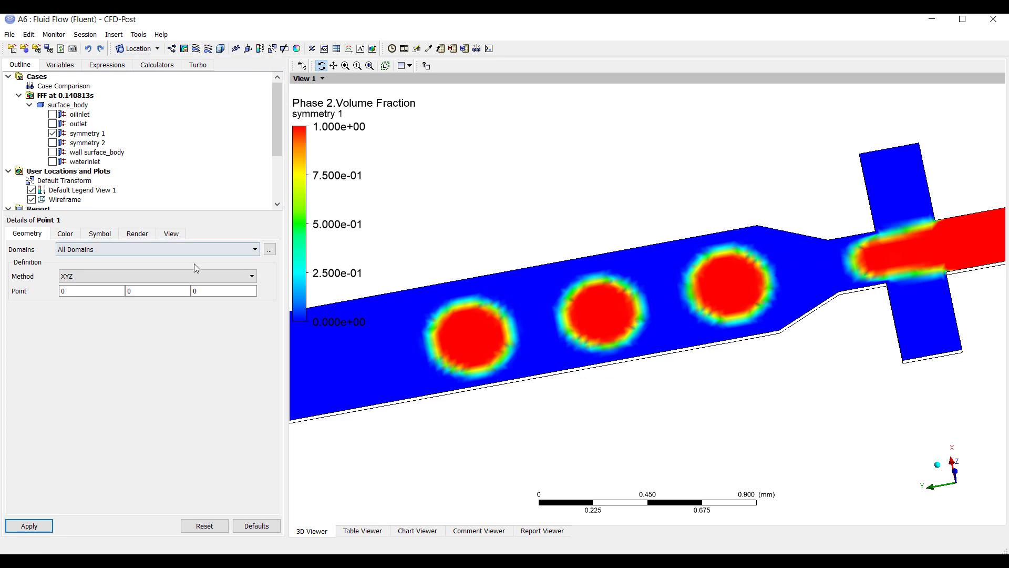
click(147, 292)
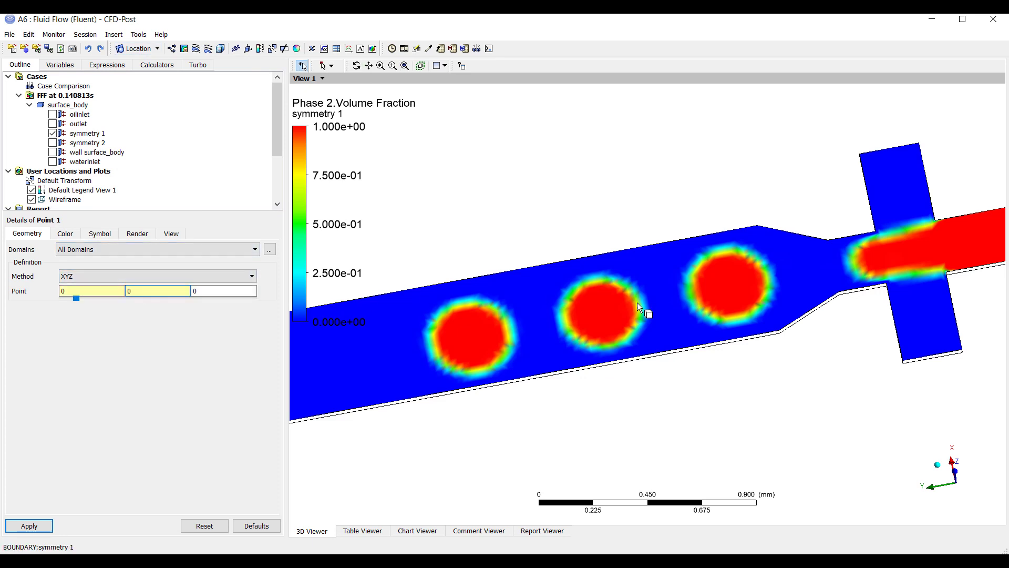
click(550, 314)
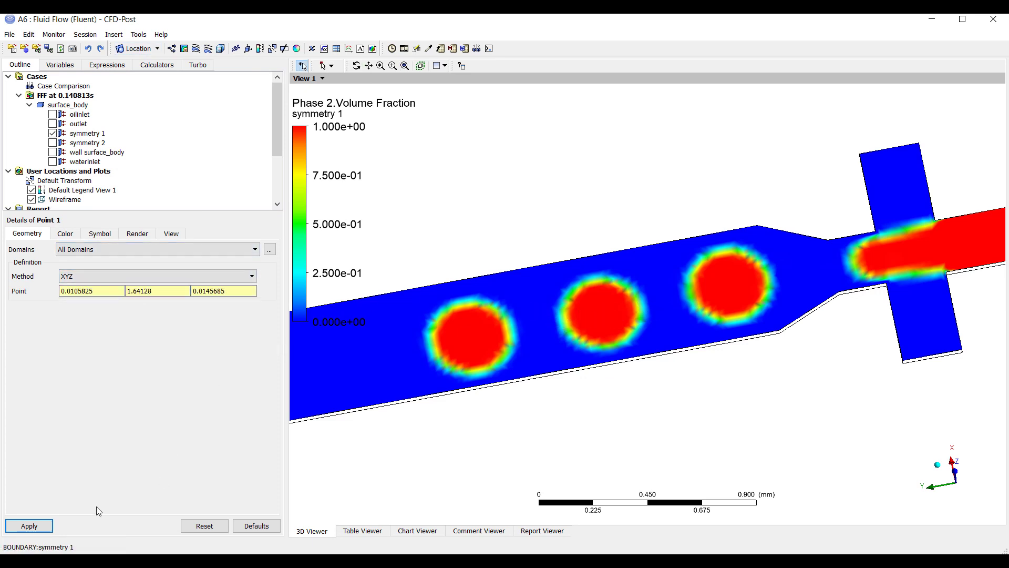
click(29, 526)
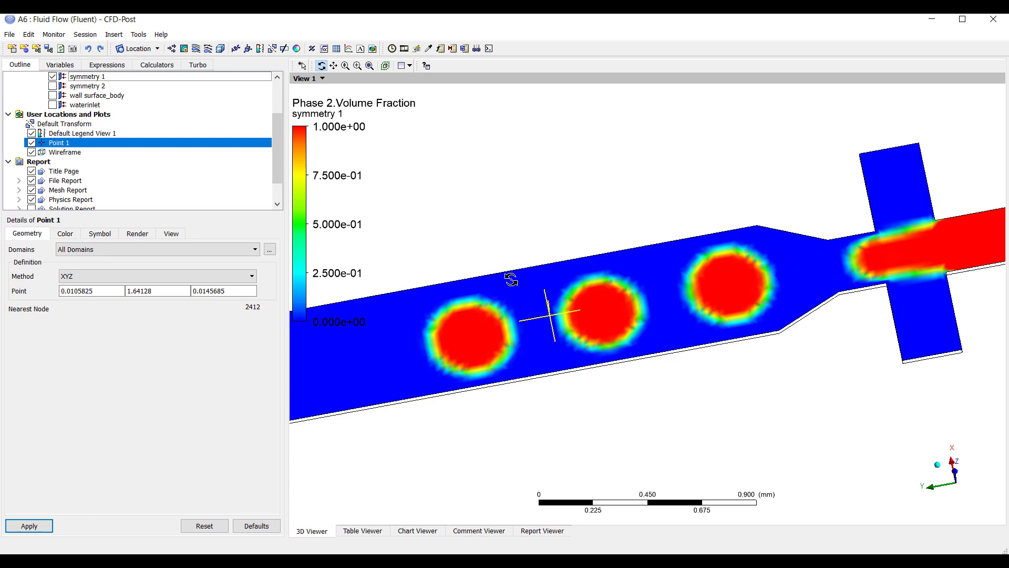
click(349, 48)
click(381, 99)
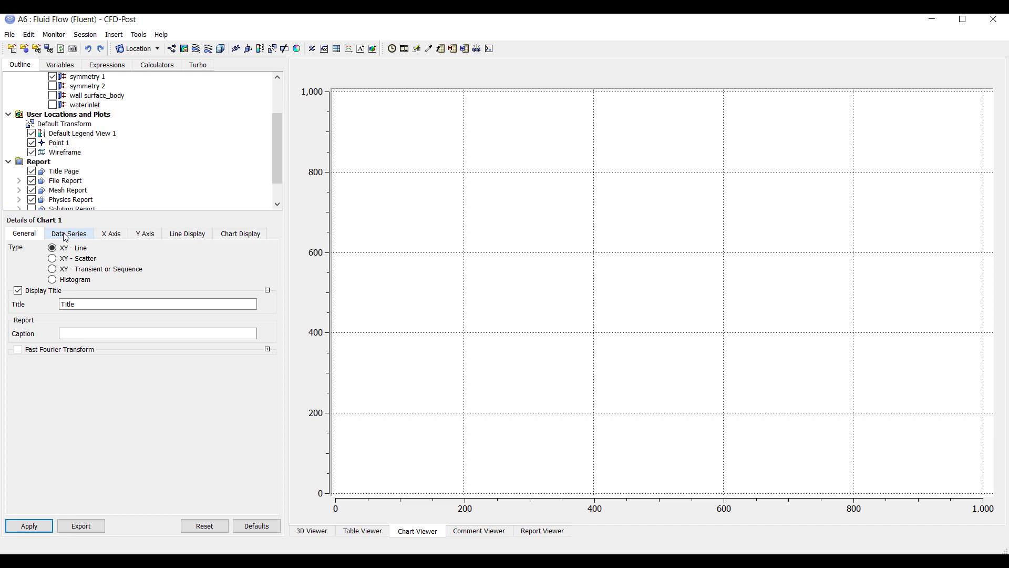
Plot Phase 2.Volume Fraction over time at Point 1 as an XY transient sequence chart.
click(63, 270)
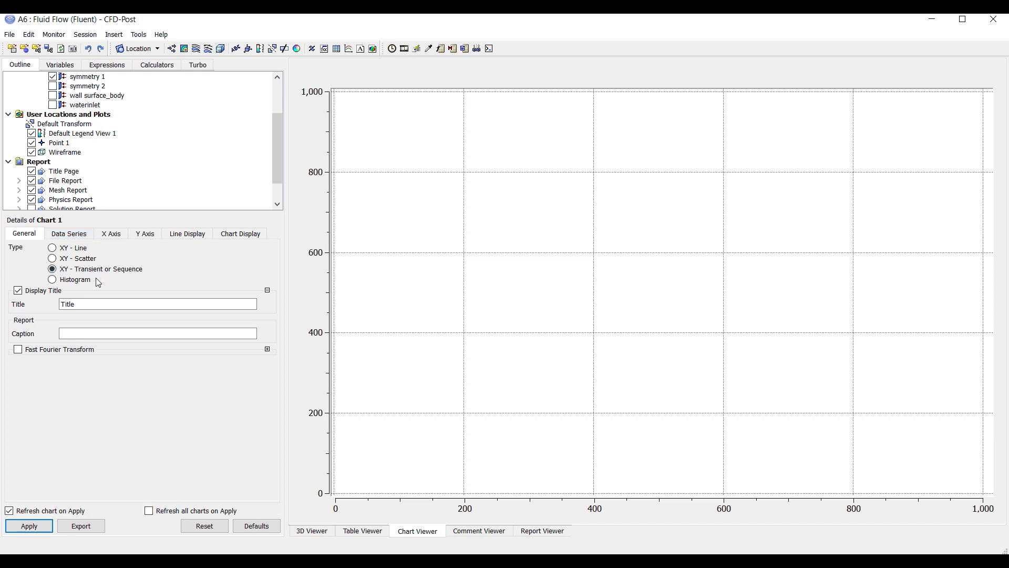
click(77, 234)
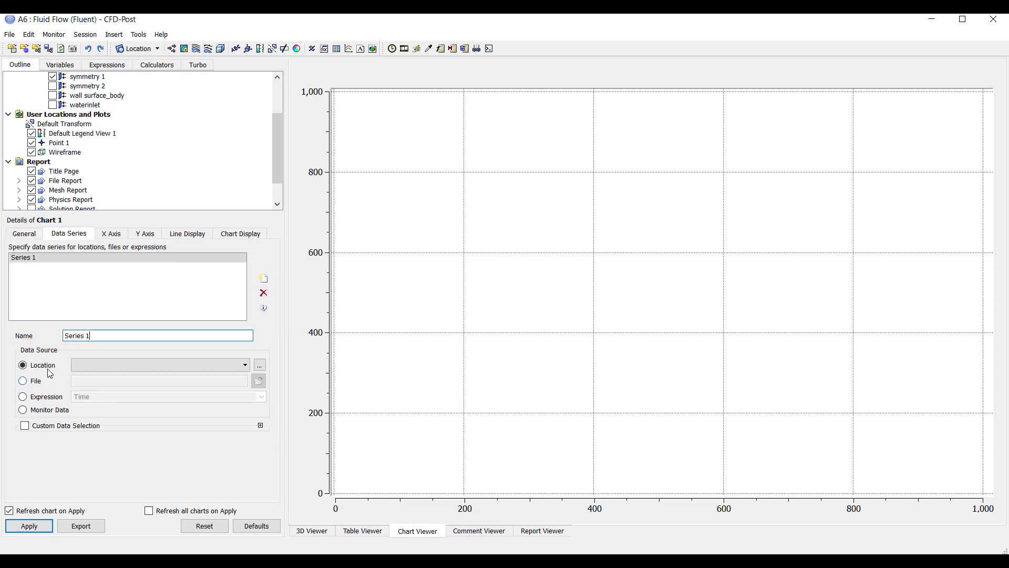
click(133, 366)
click(126, 378)
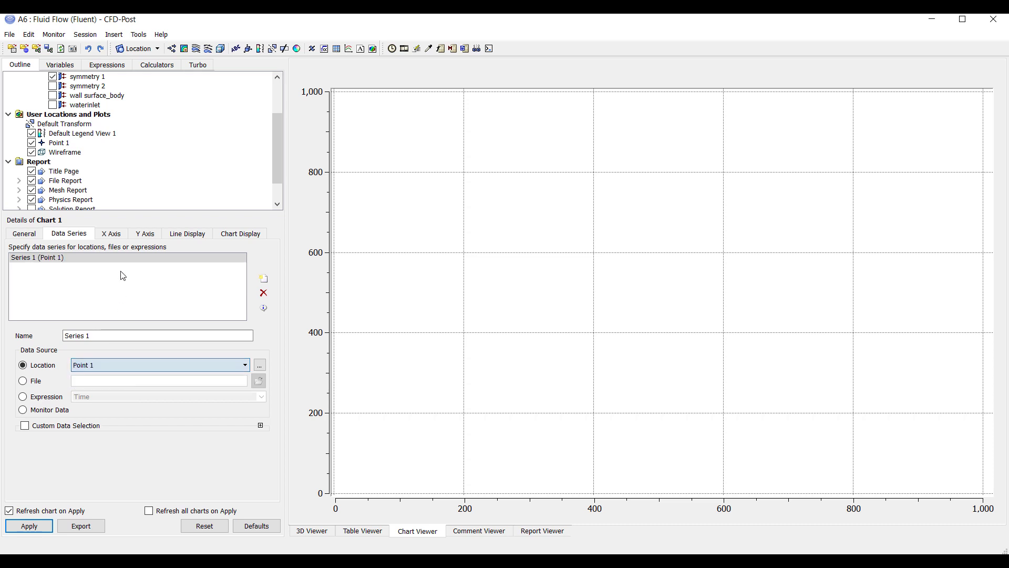
click(138, 237)
click(150, 262)
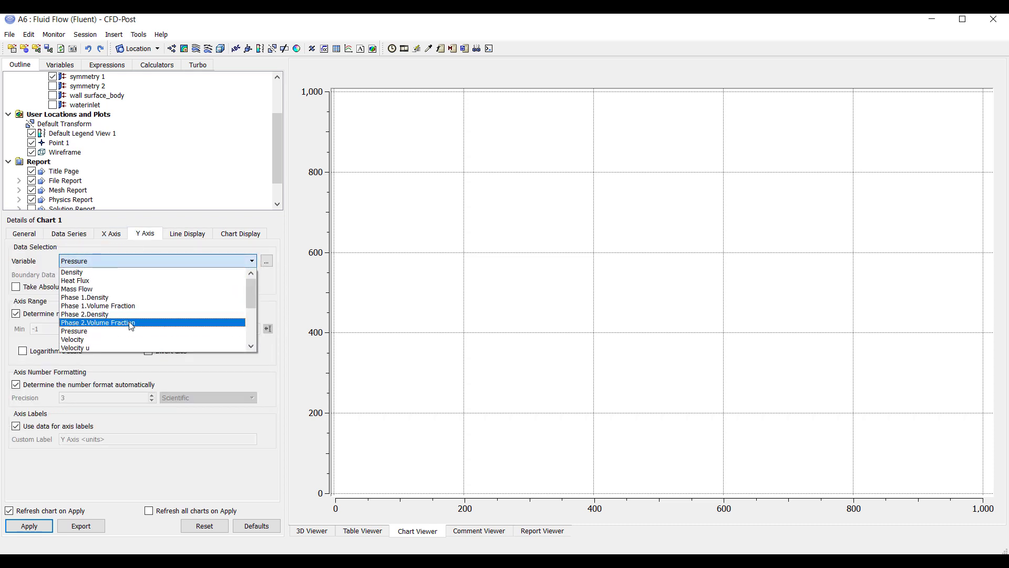
click(132, 323)
click(30, 527)
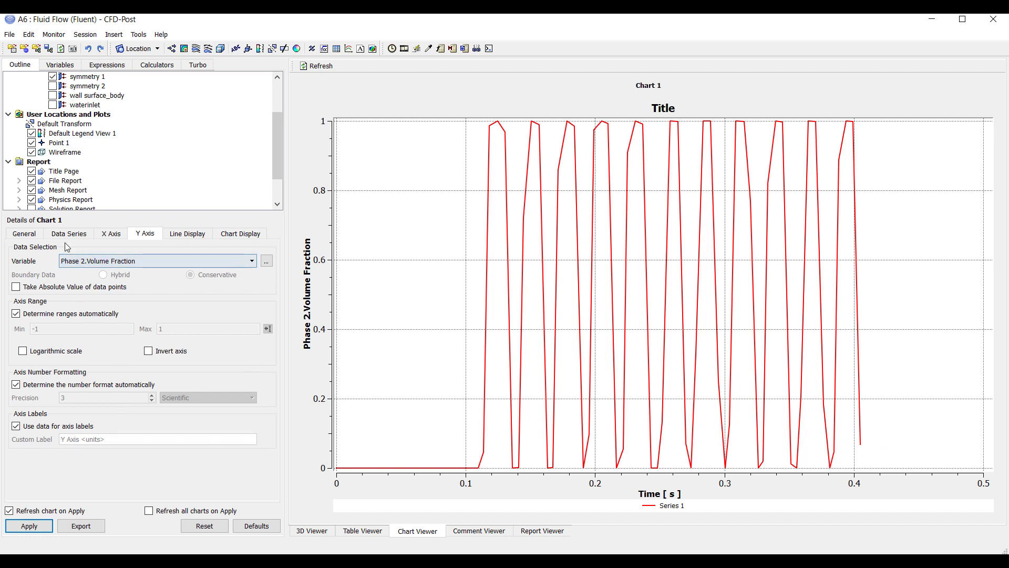
Turn on a Fast Fourier Transform of the Point 1 volume fraction signal.
click(36, 234)
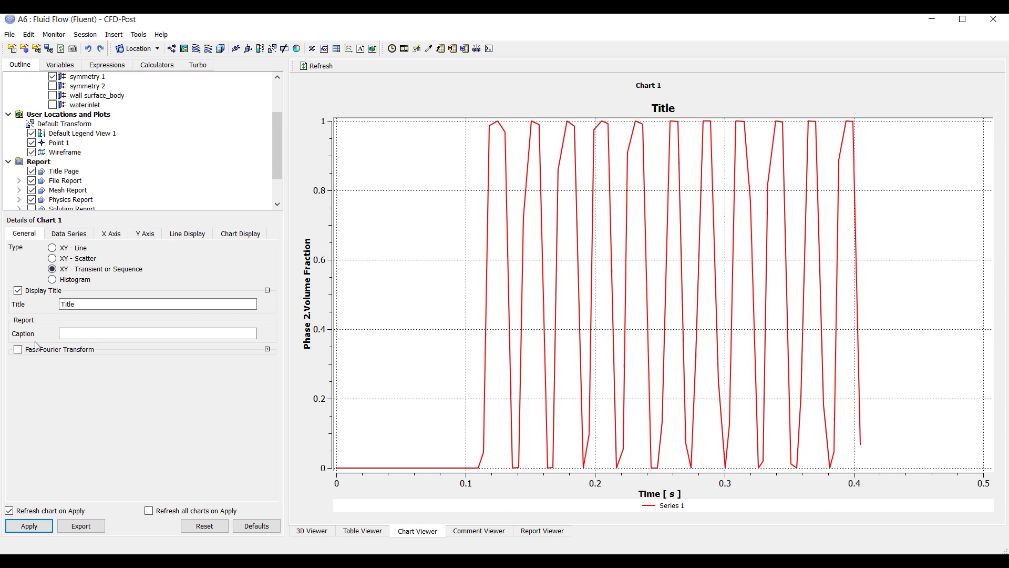
click(19, 350)
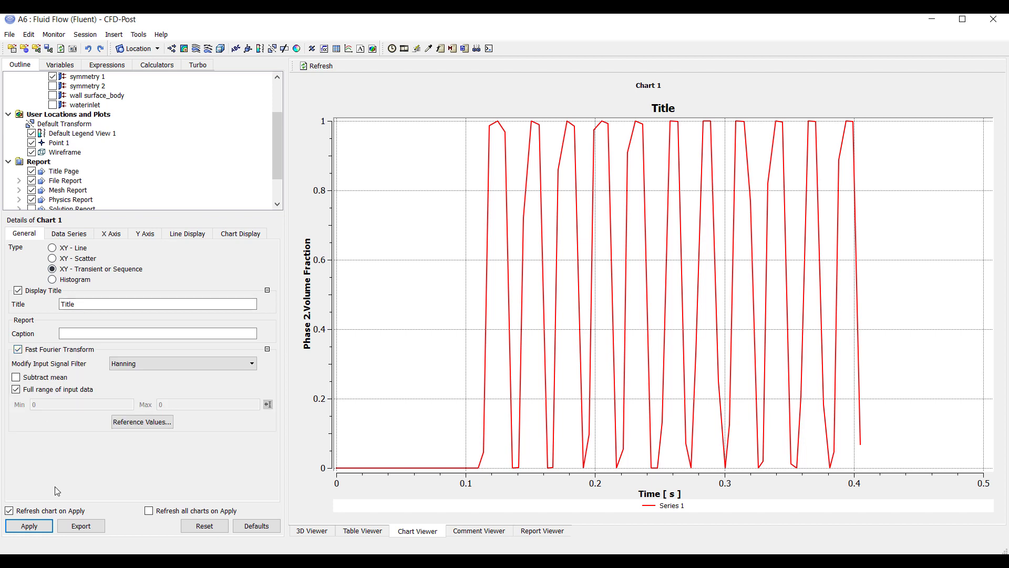
click(29, 526)
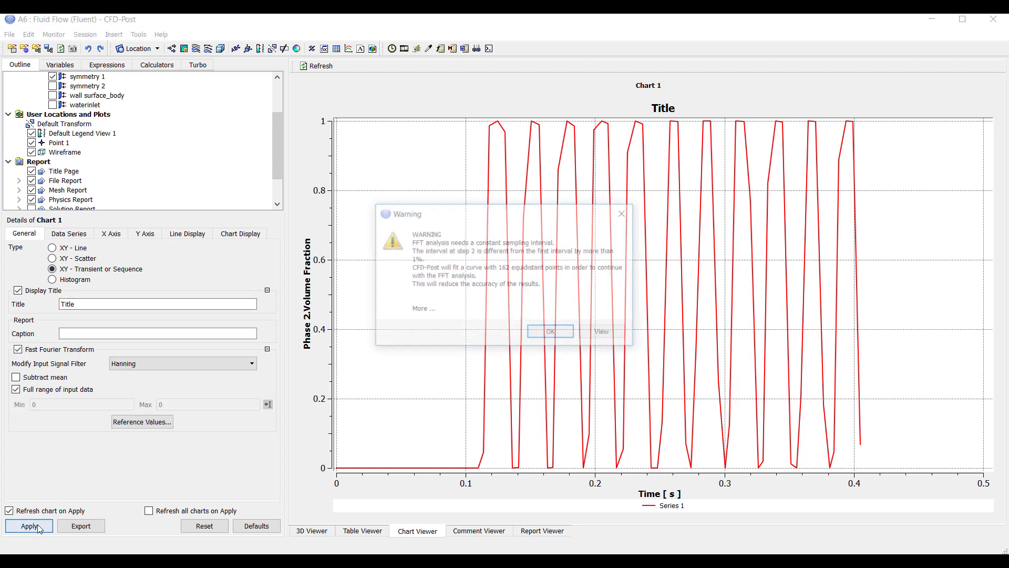
Accept the resampling warning and read the spectrum's dominant peak at 36.8197 Hz from the statistics.
click(558, 342)
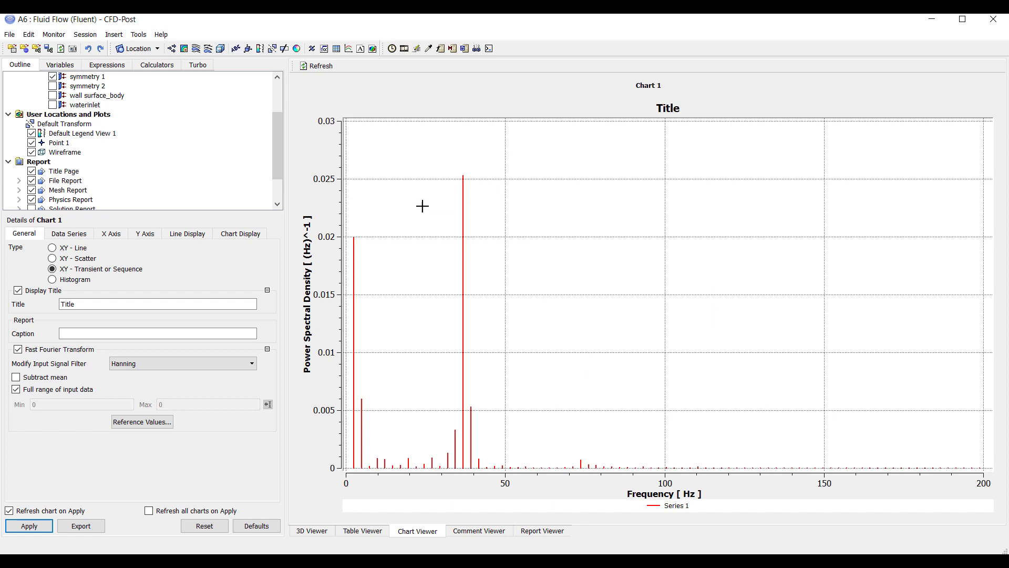
click(69, 234)
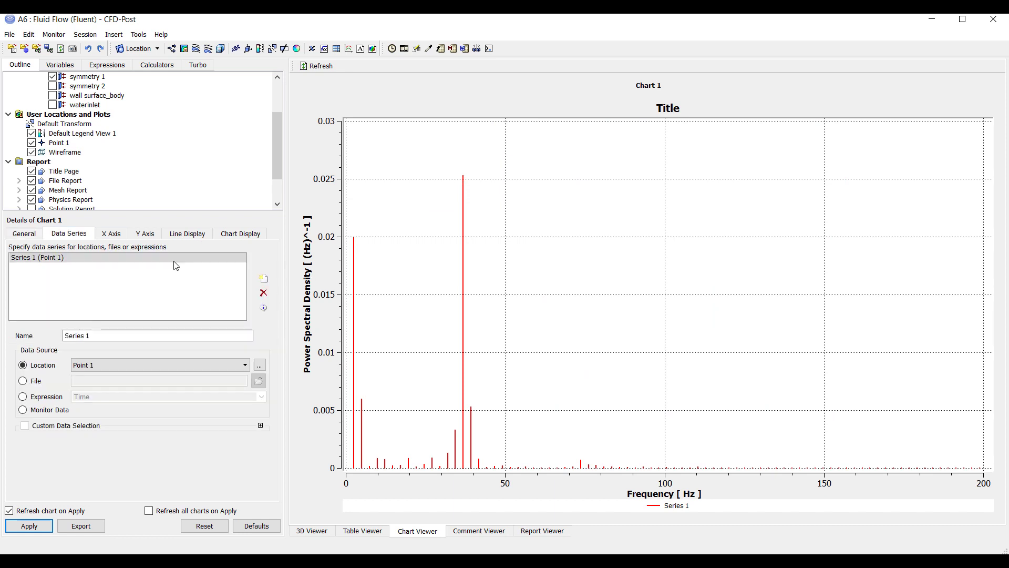
click(263, 308)
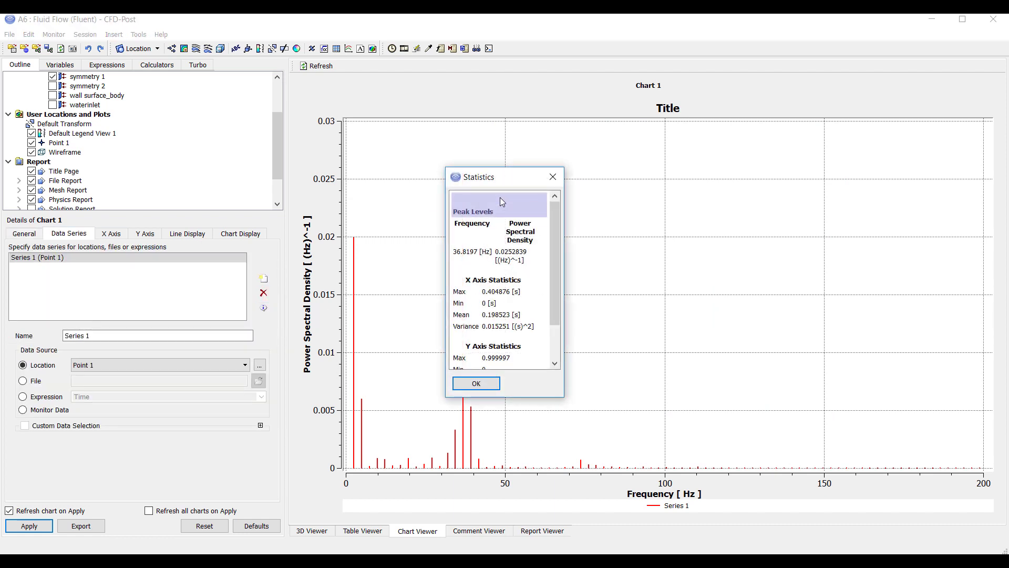
drag(499, 180, 588, 171)
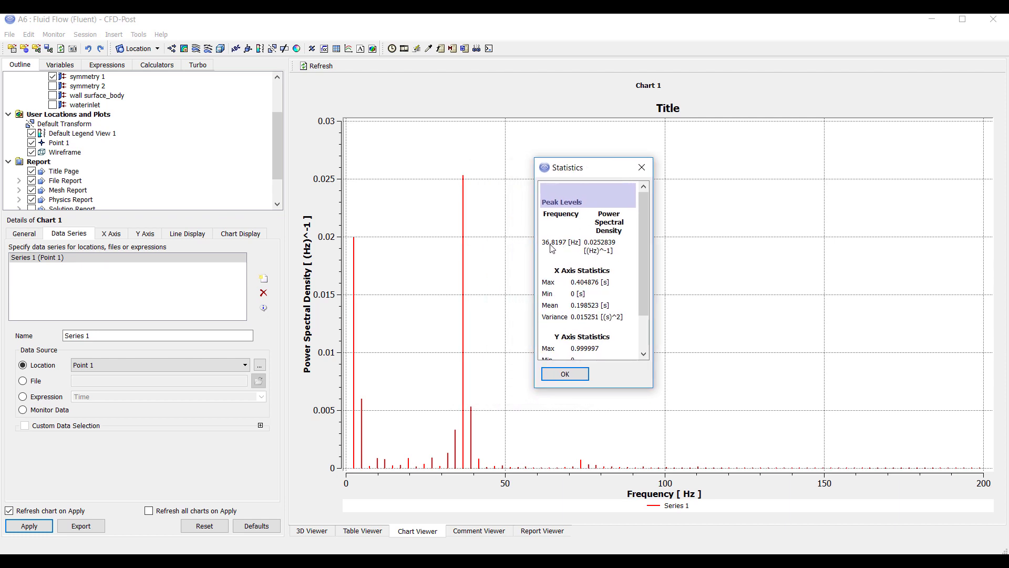
click(577, 378)
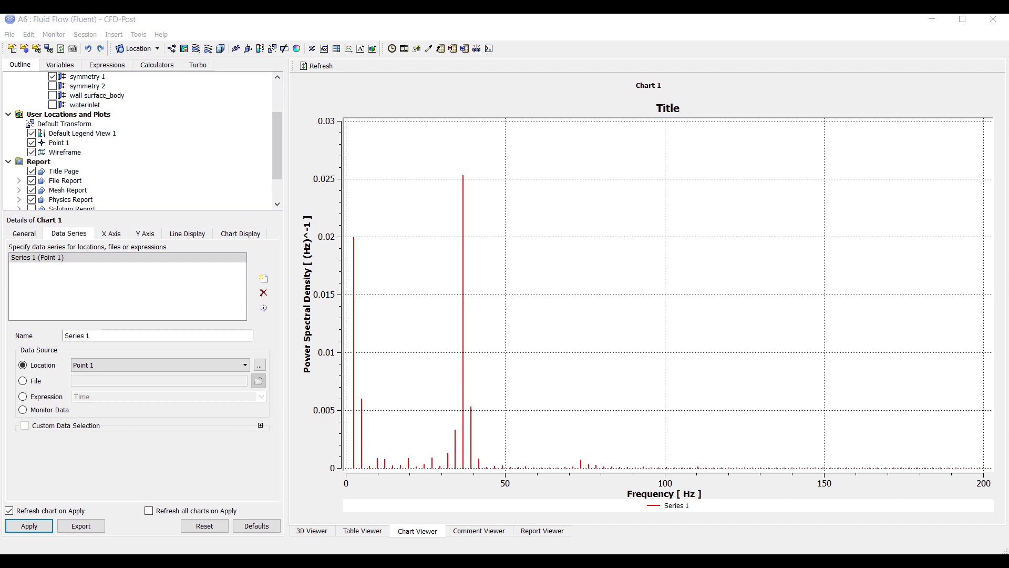
Return to the 3D viewer and rotate the volume fraction contour showing Point 1 between droplets.
click(311, 531)
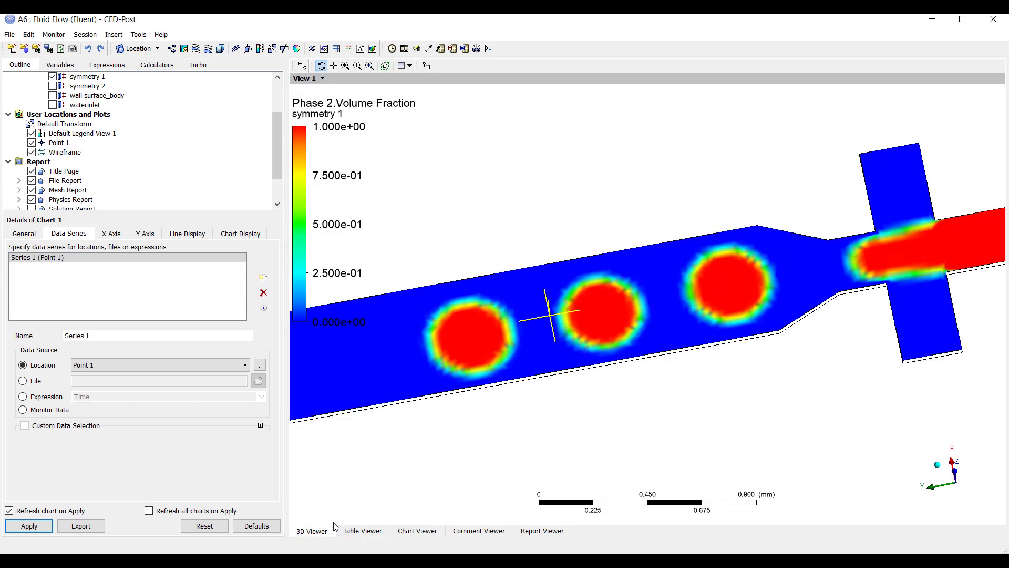
drag(756, 293, 803, 299)
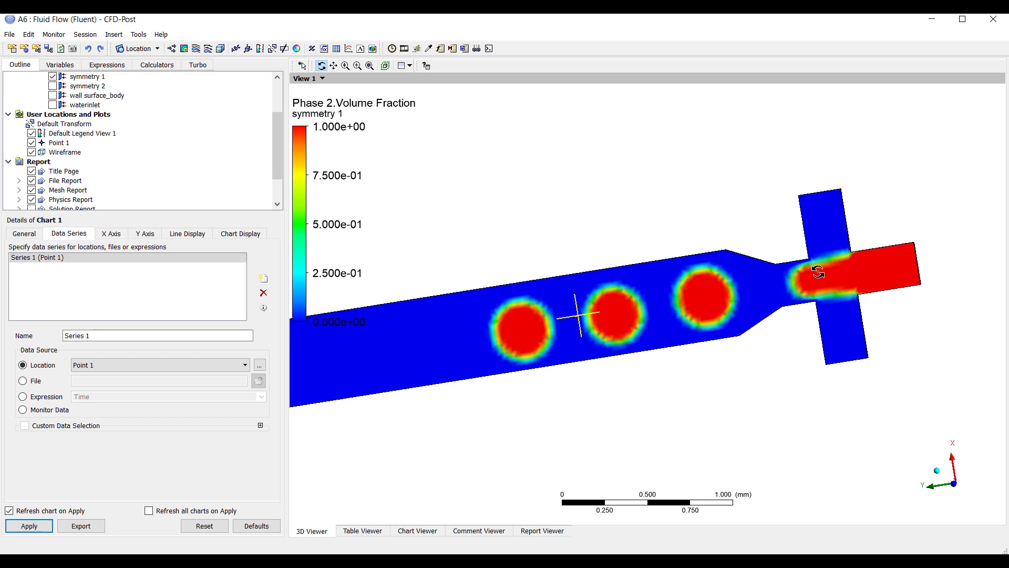
drag(786, 281, 772, 342)
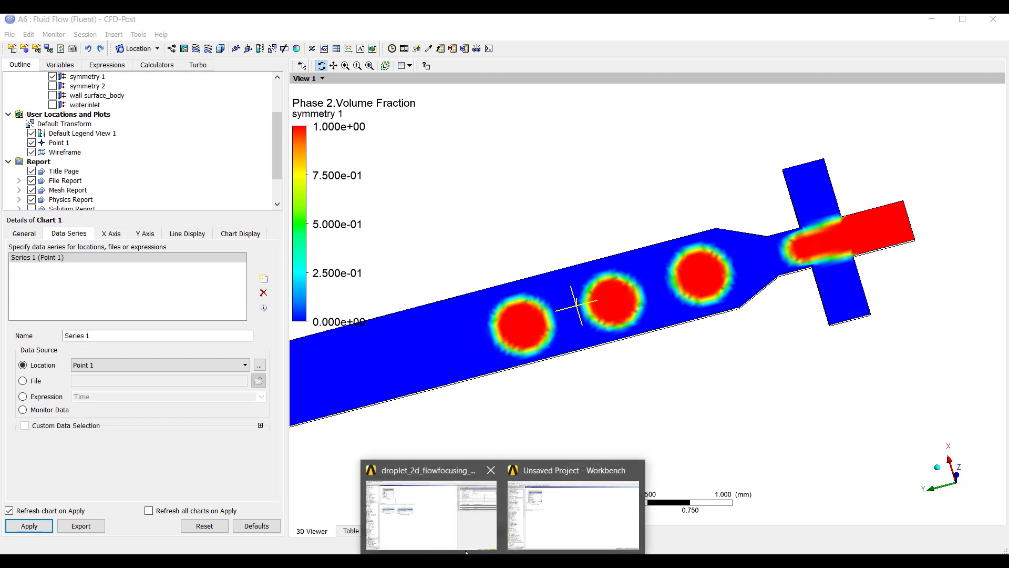
click(557, 522)
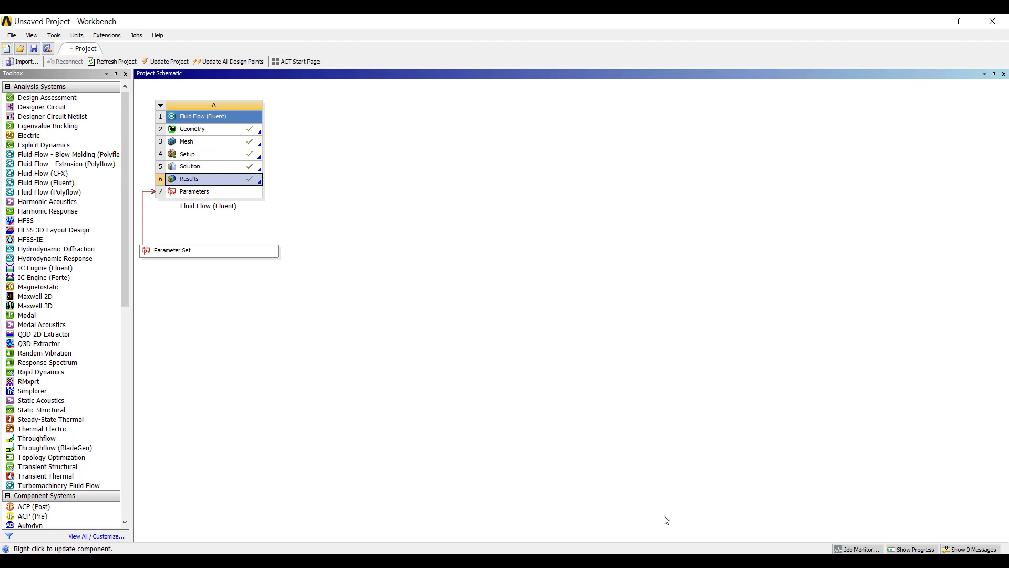
key(alt+Tab)
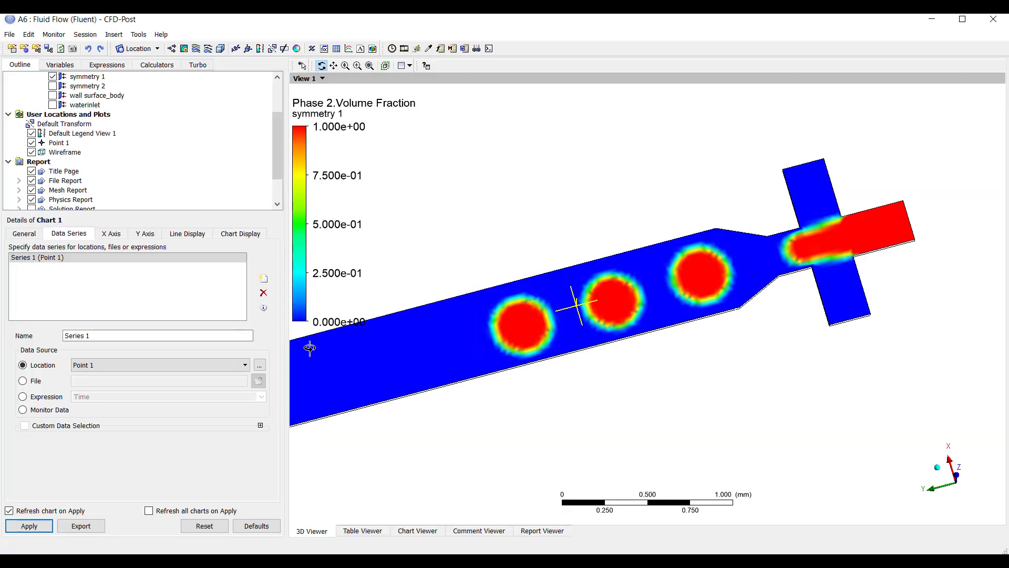
Create a 'frequency' expression defined as 0 and use it as a Workbench output parameter.
click(105, 65)
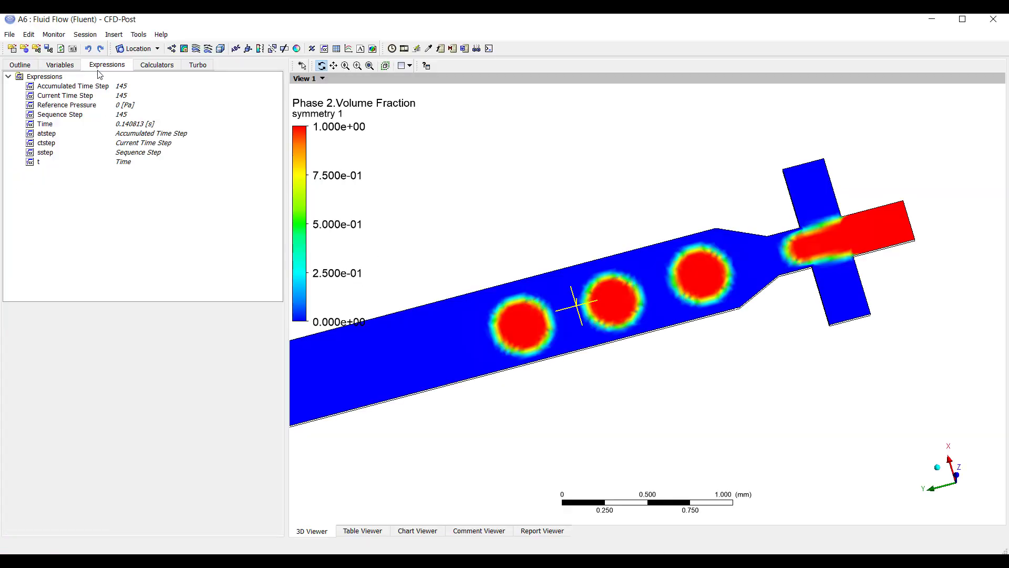
right_click(50, 77)
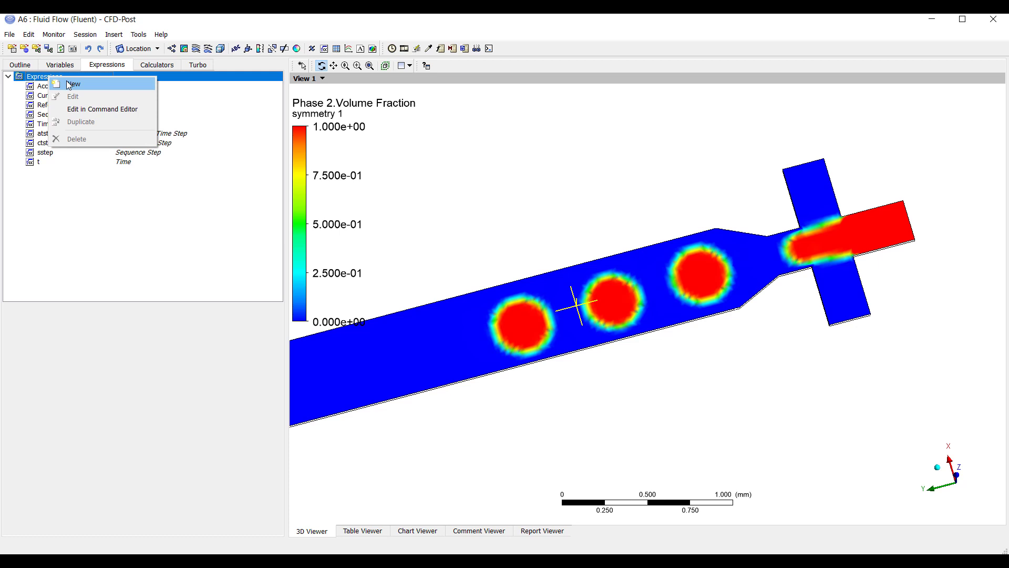
click(69, 85)
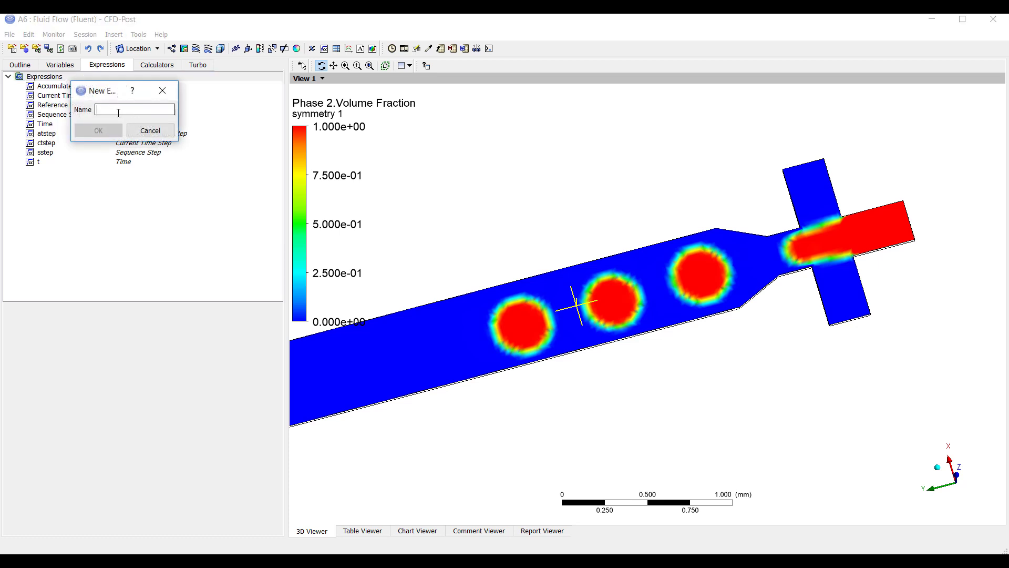
text(frequency)
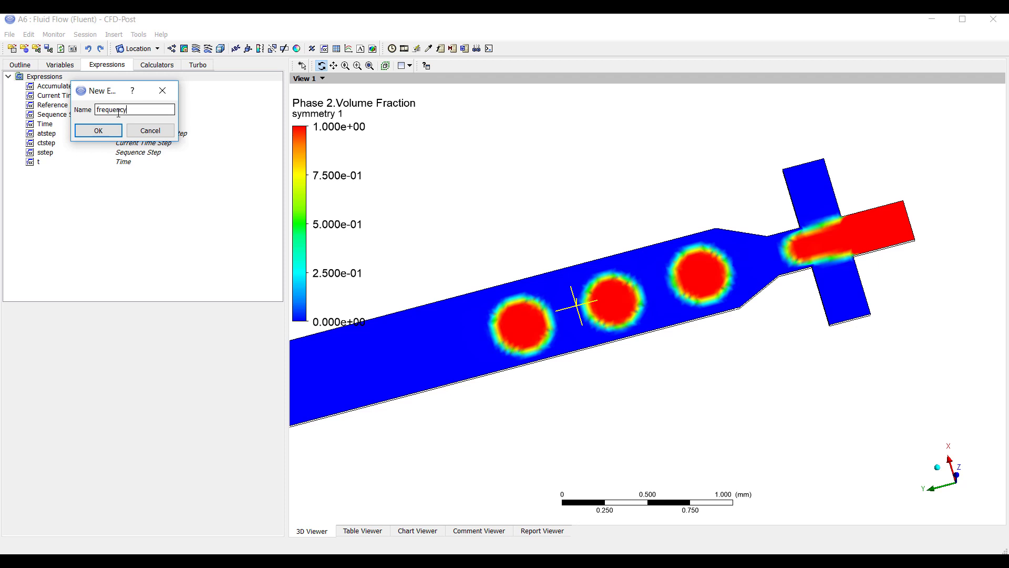
key(Return)
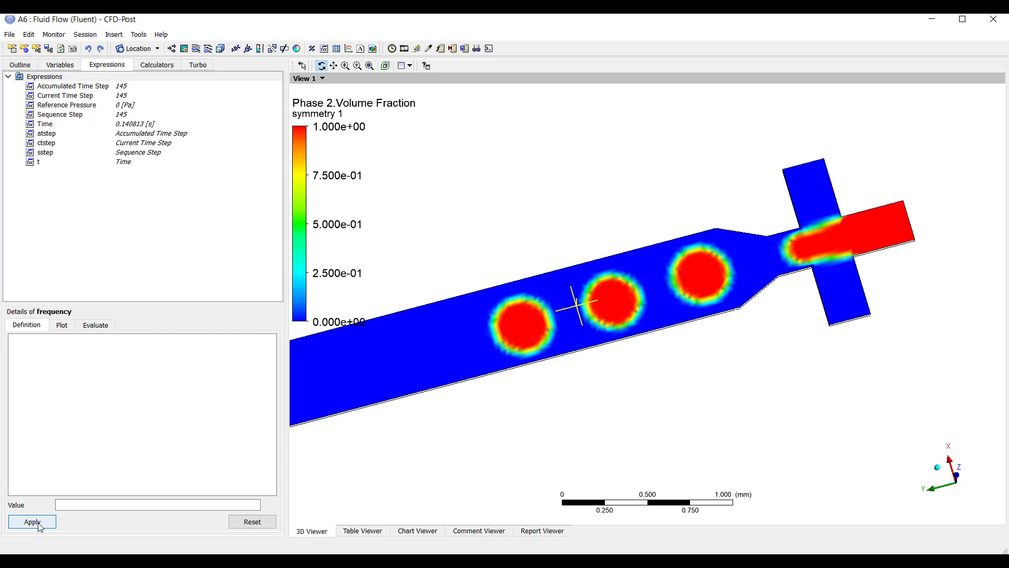
click(83, 356)
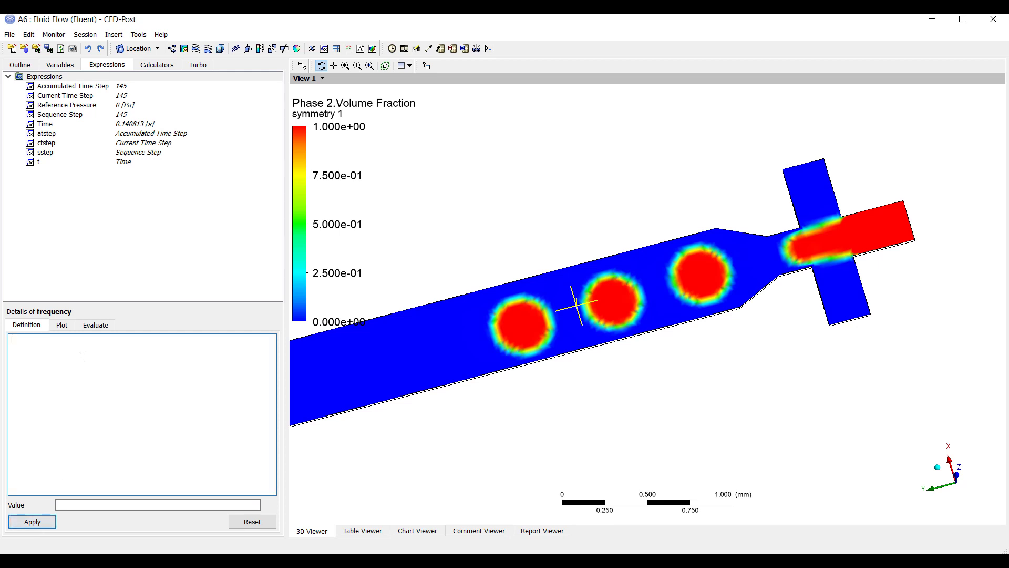
click(32, 522)
right_click(79, 159)
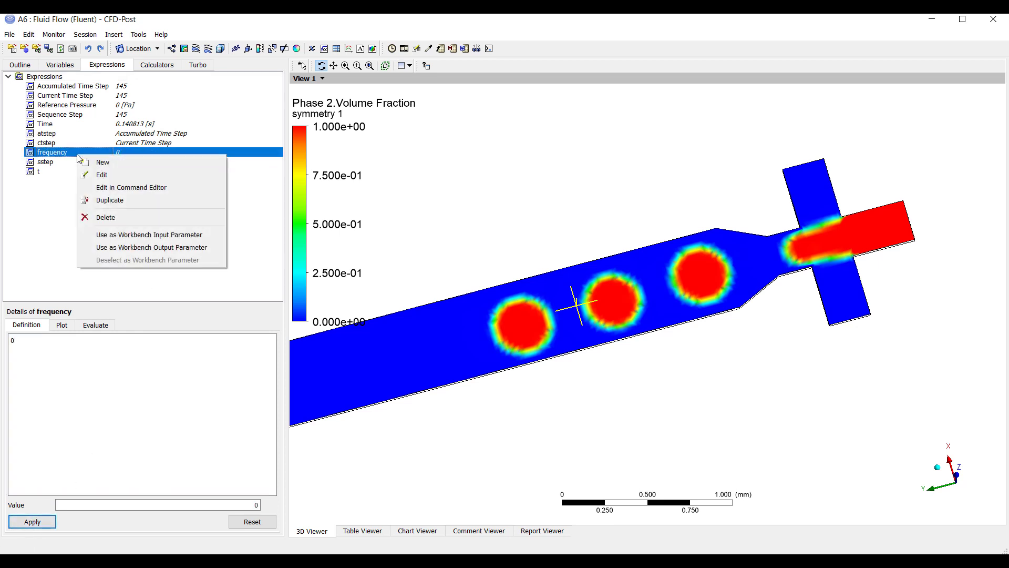
click(154, 248)
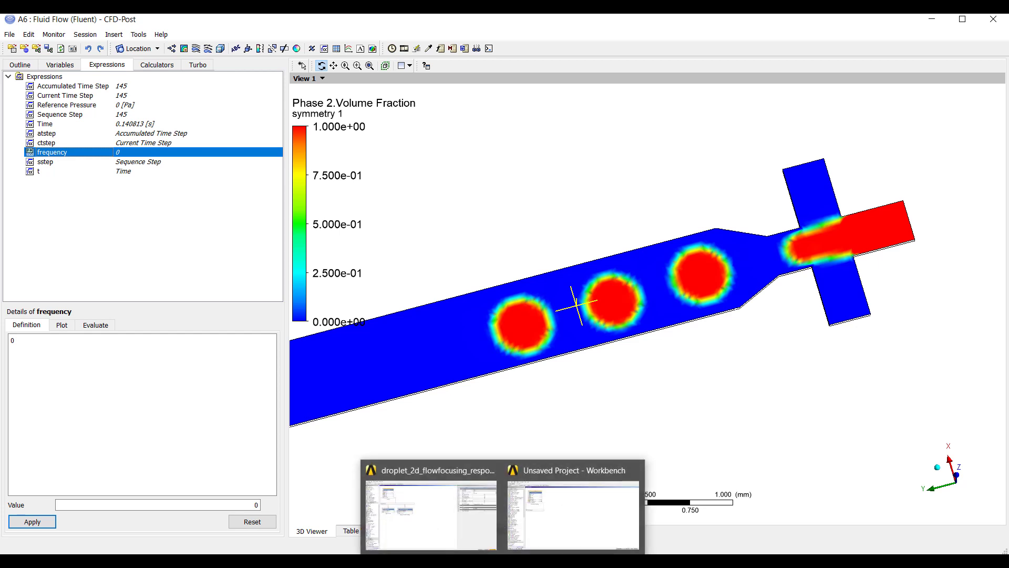
Bring Workbench full screen and open the Parameter Set with its inputs, outputs and design points.
click(464, 530)
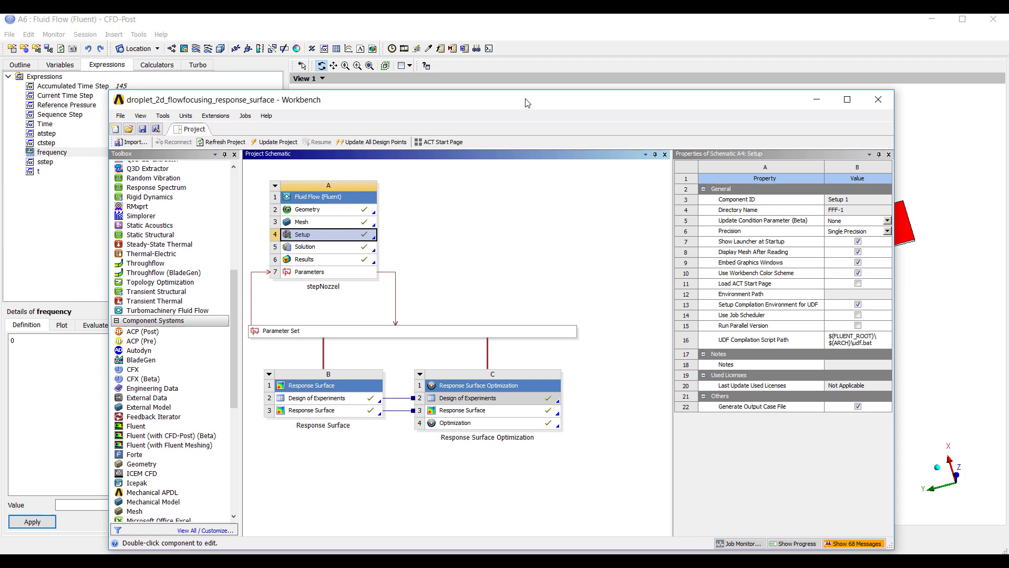
double_click(513, 99)
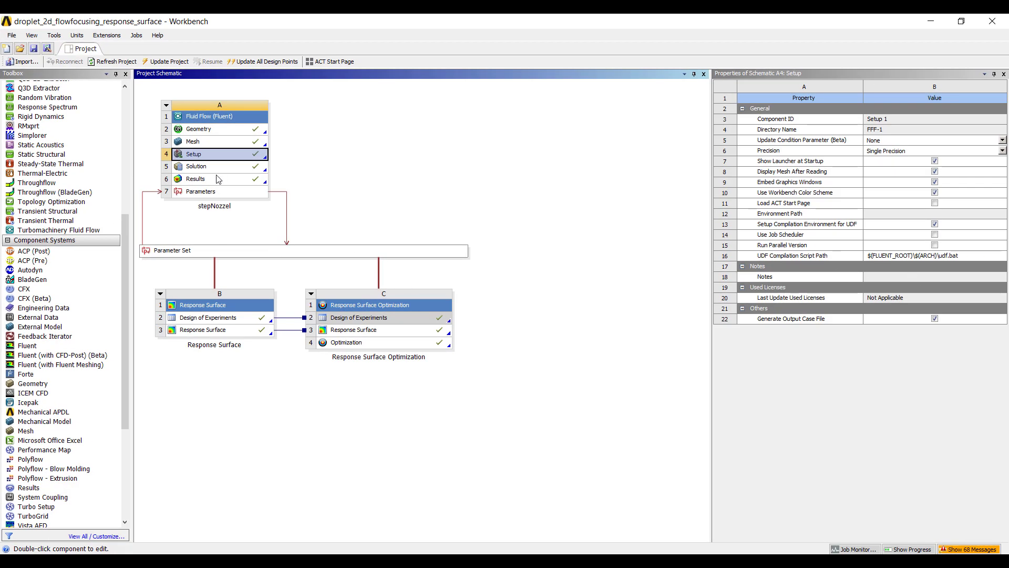
click(219, 179)
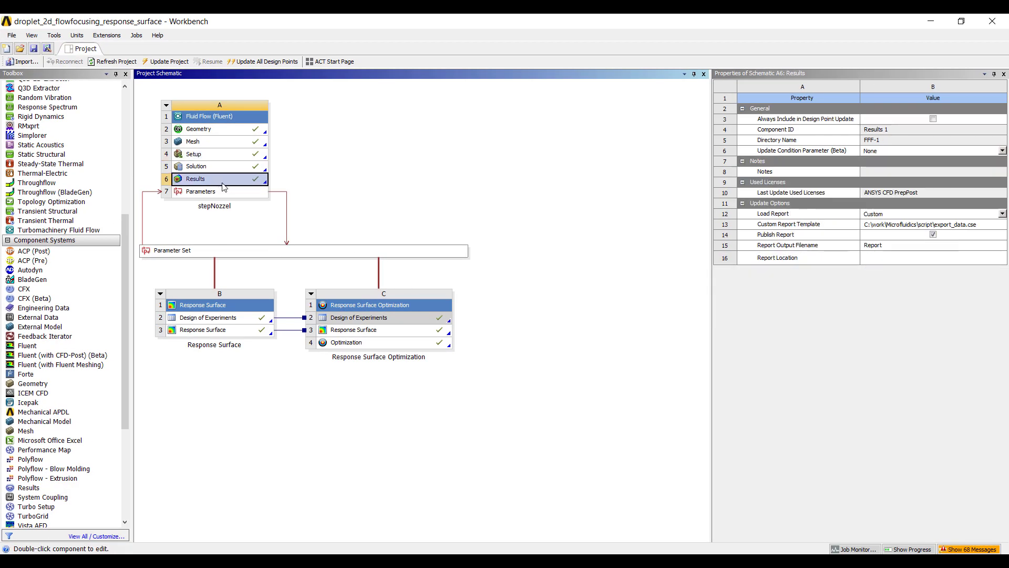
double_click(273, 256)
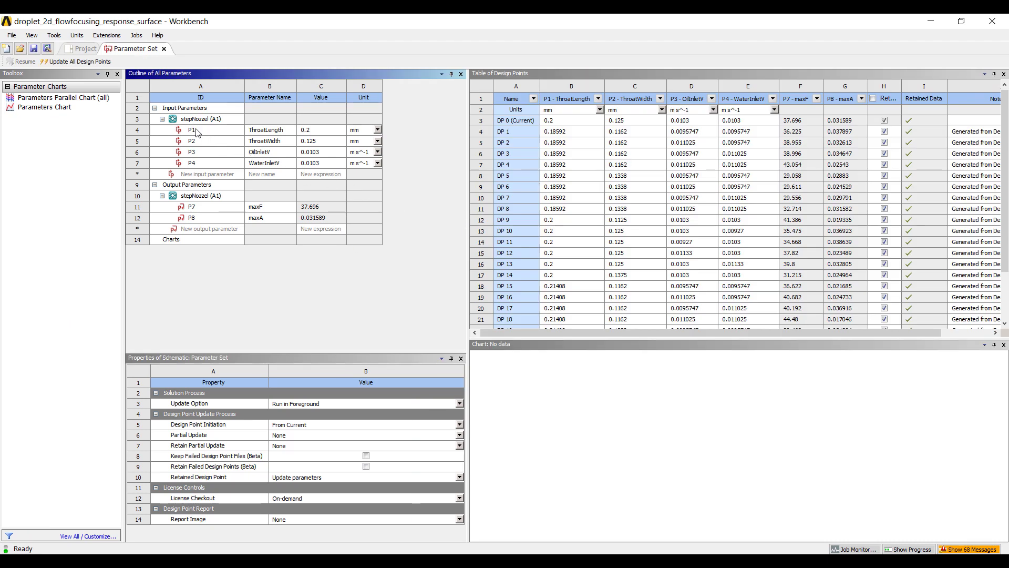
Review inputs ThroatLength through WaterInletV and output maxA, then open the response surface's Design of Experiments.
click(251, 129)
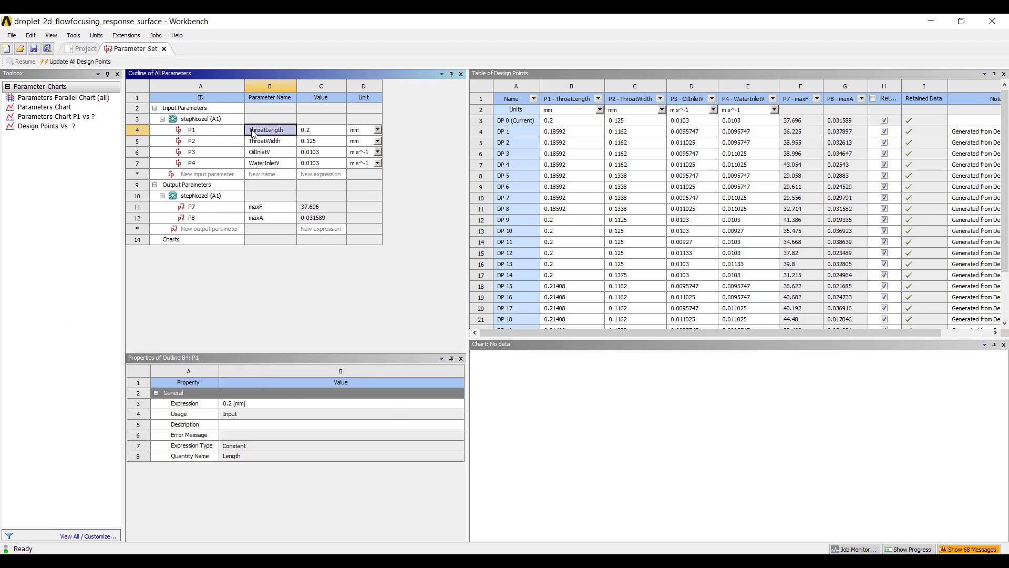
click(259, 142)
click(261, 132)
click(260, 142)
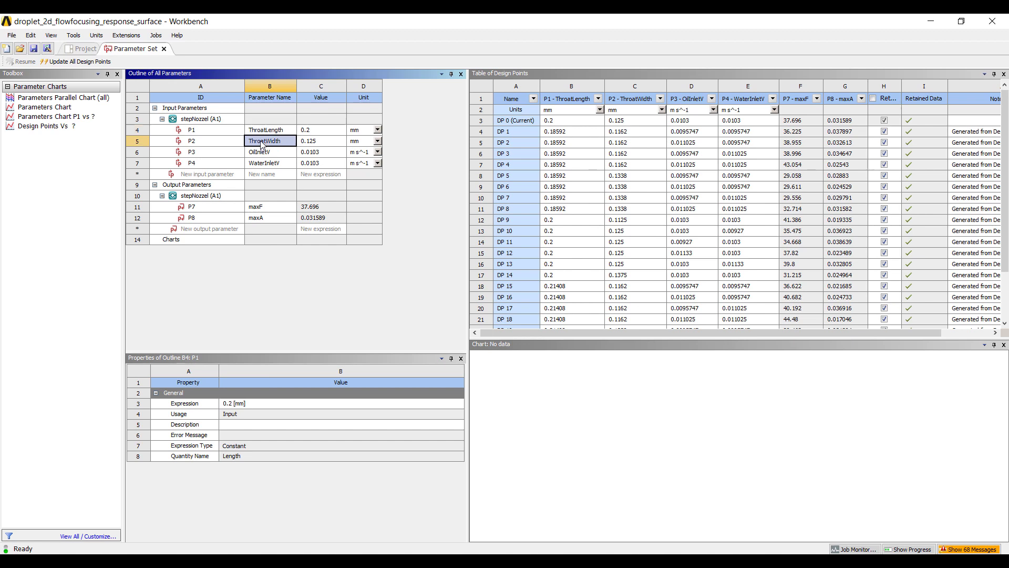
click(267, 154)
click(270, 164)
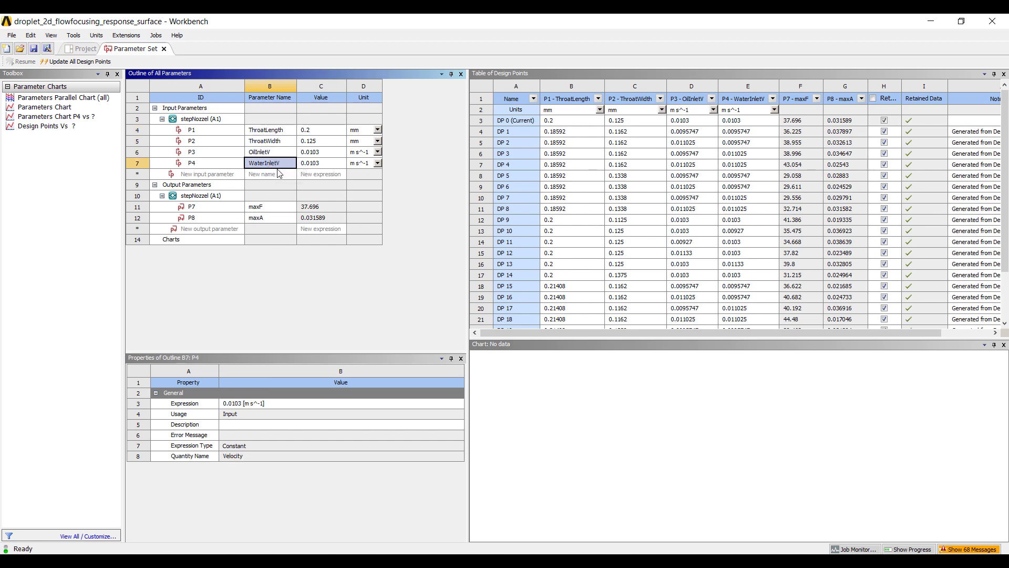
click(265, 219)
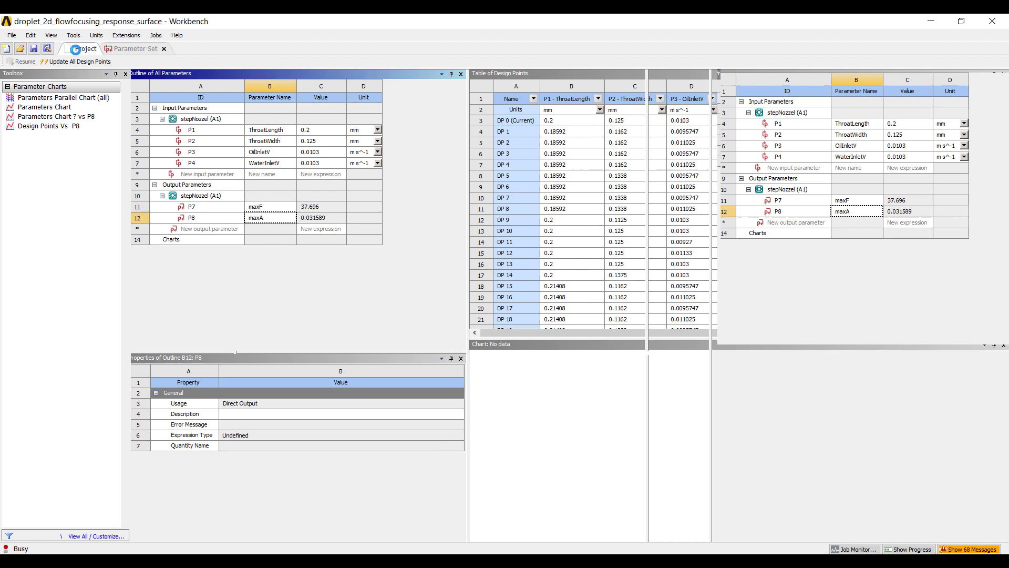
click(80, 48)
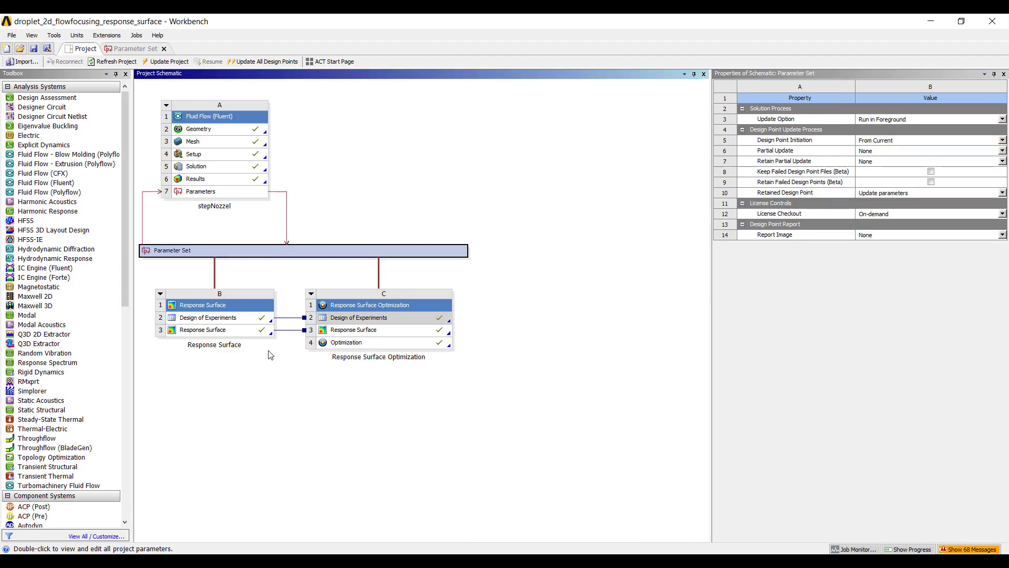
double_click(220, 318)
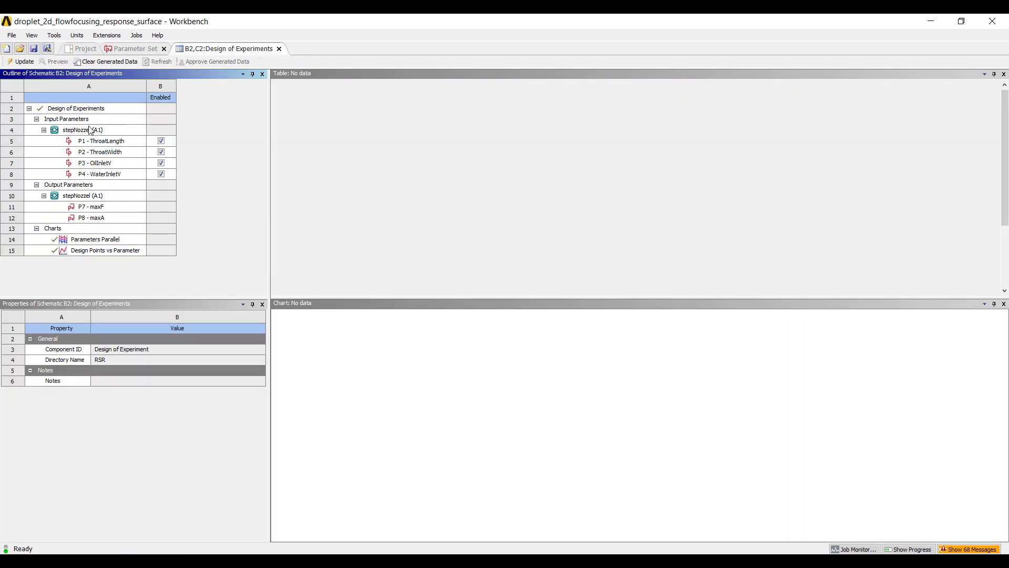
Inspect ThroatLength bounds and the design points table, including DP 8, then return to the schematic.
click(94, 143)
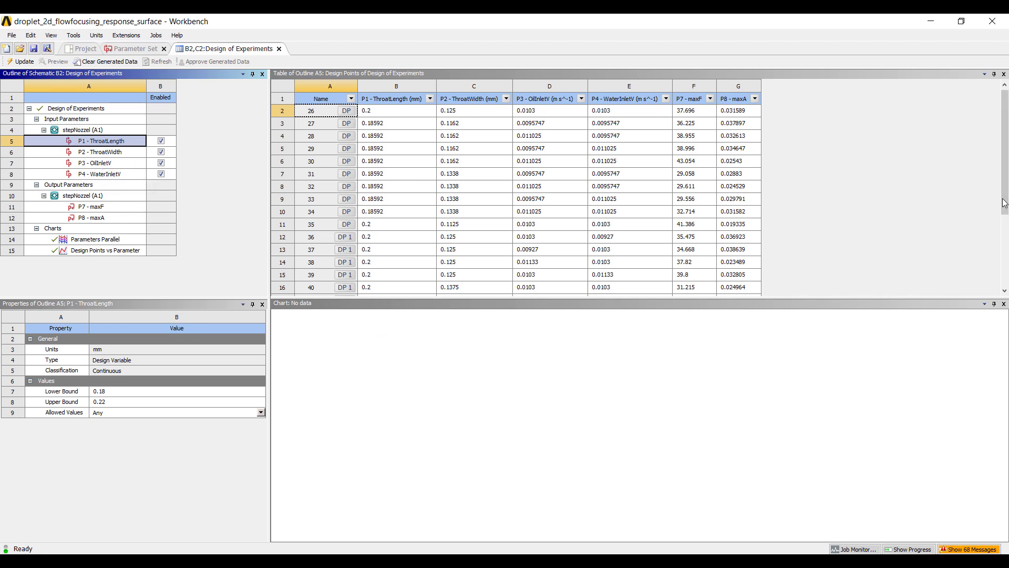
drag(1004, 202, 903, 312)
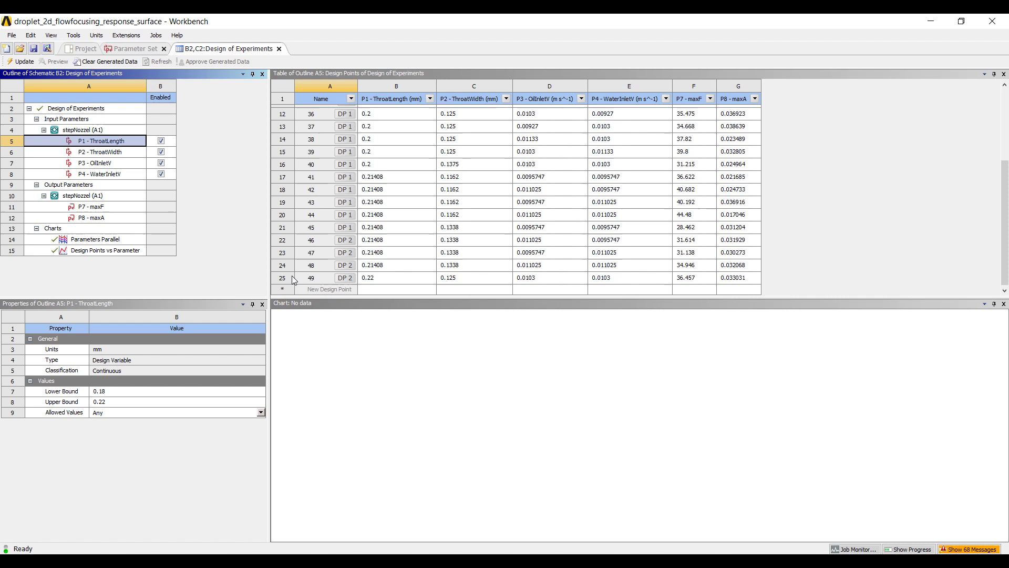
click(129, 49)
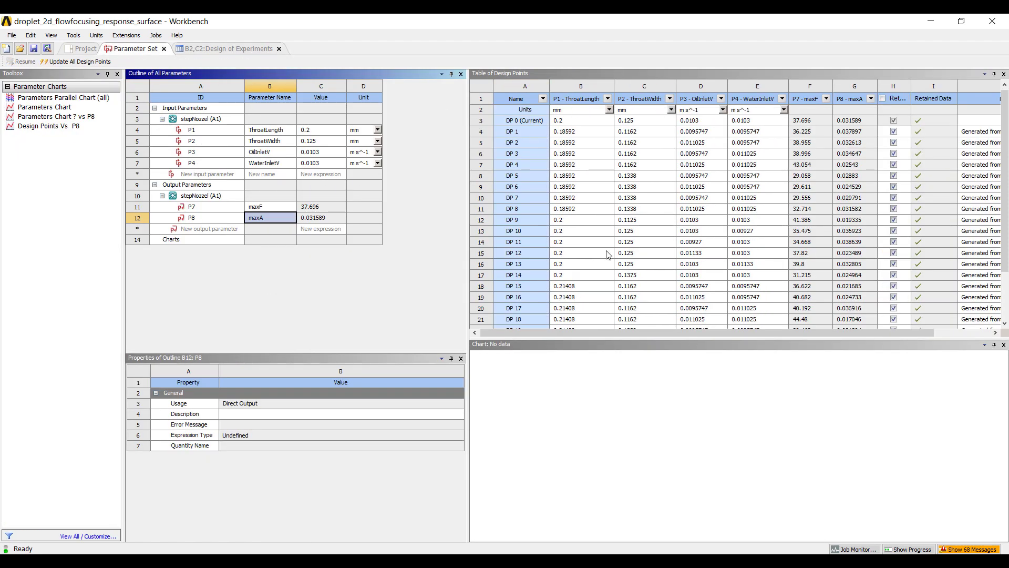
right_click(523, 212)
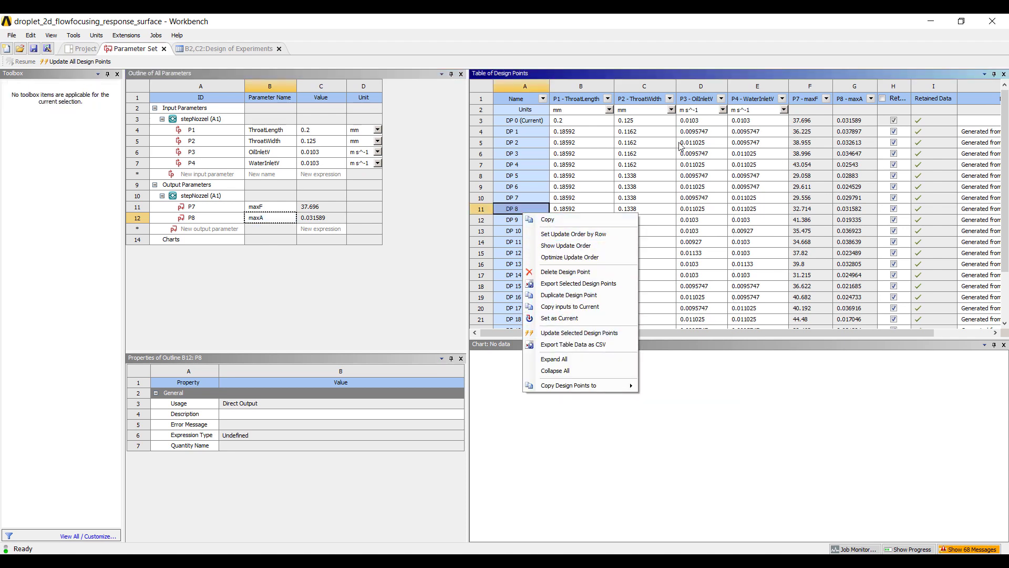
click(82, 50)
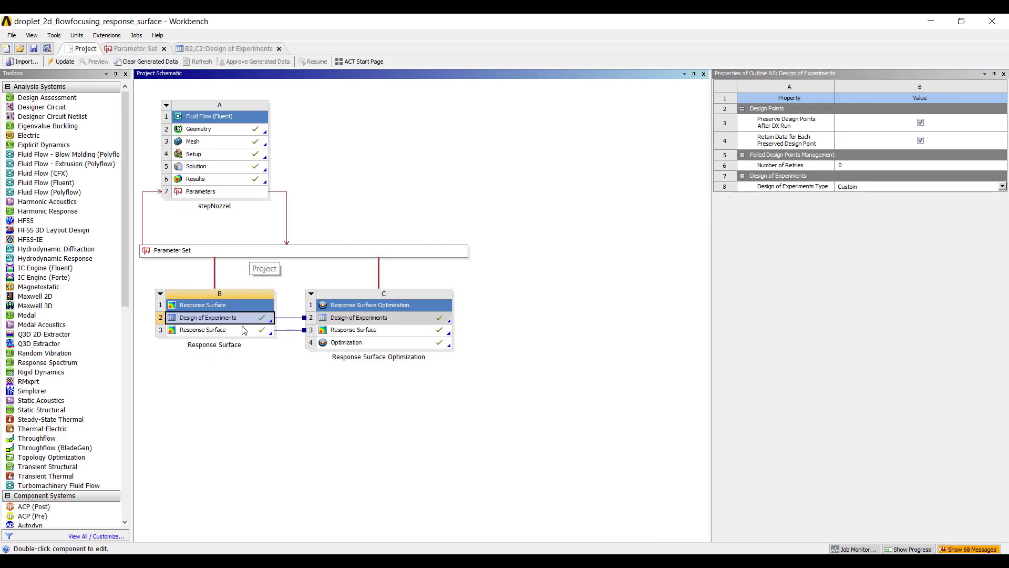
Open the response surface results and enlarge and rotate the 3D response chart of maxA.
double_click(244, 334)
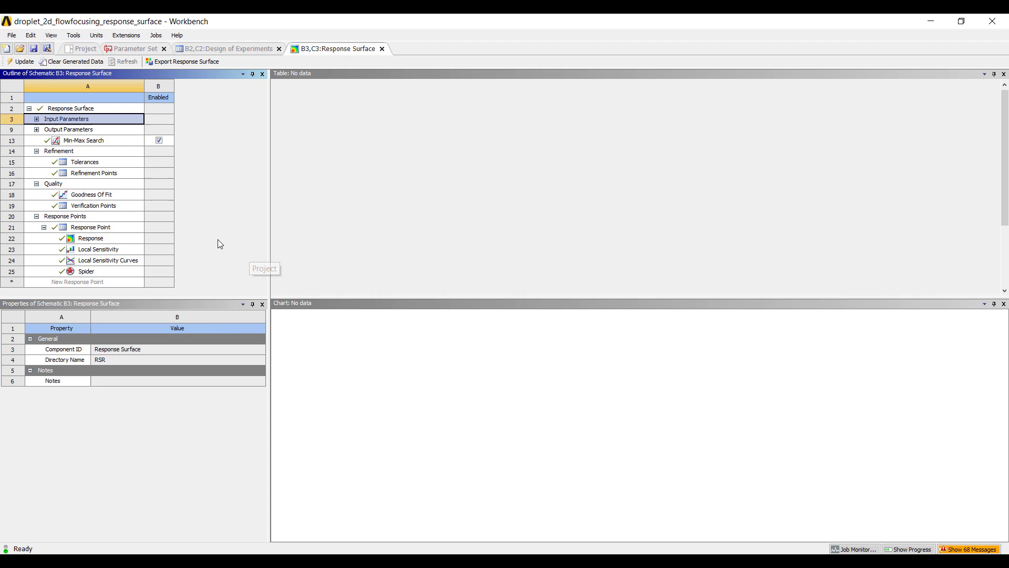
click(96, 239)
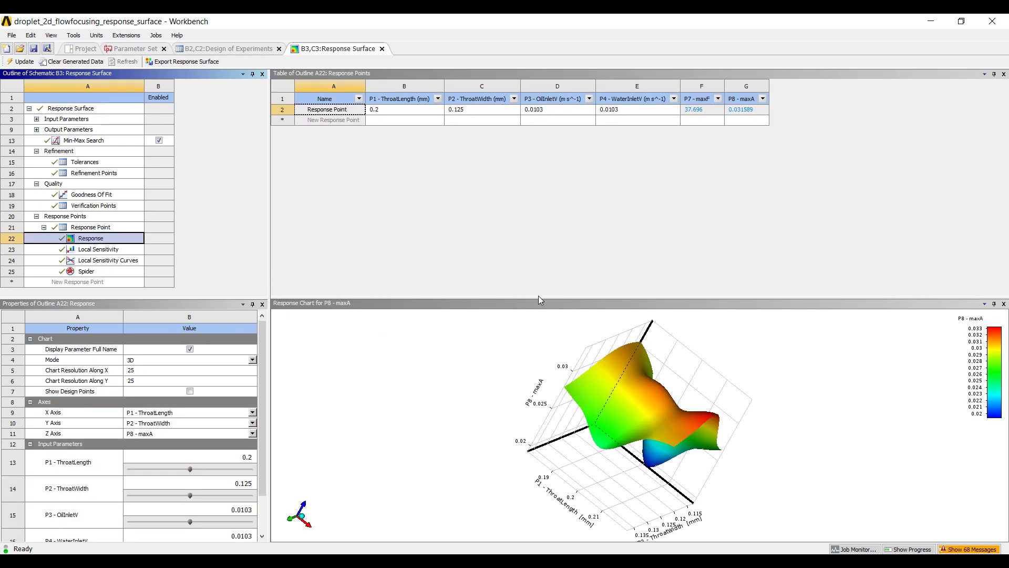
drag(538, 298, 538, 180)
click(668, 392)
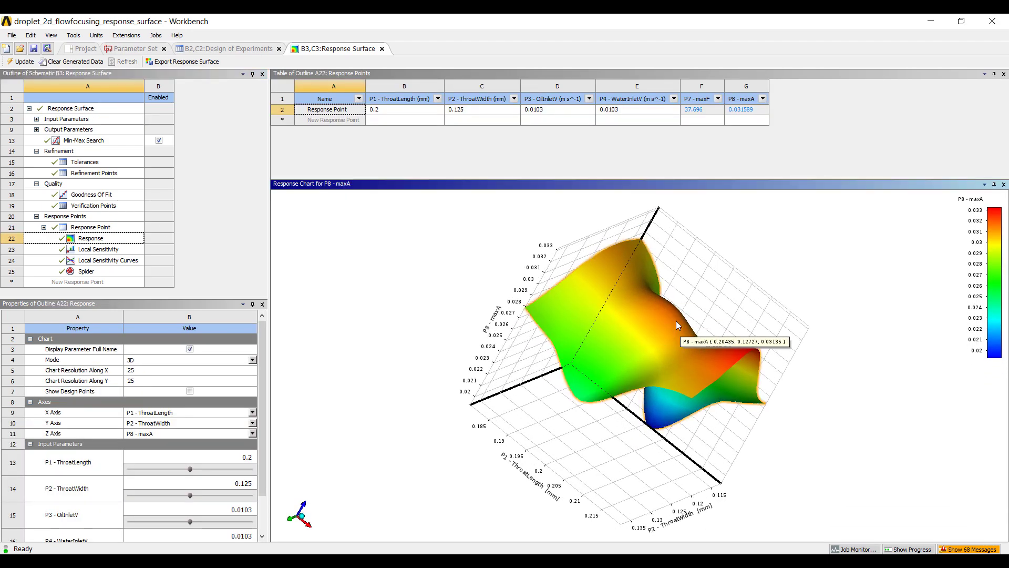
drag(637, 211, 555, 297)
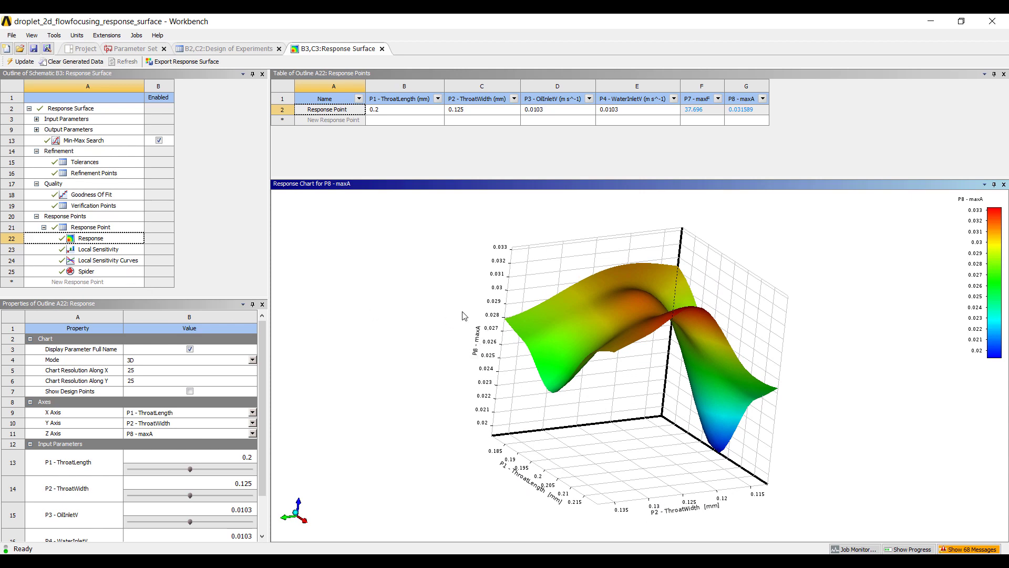
Set the chart's Z axis to P7 - maxF and rotate the maxF surface.
click(253, 423)
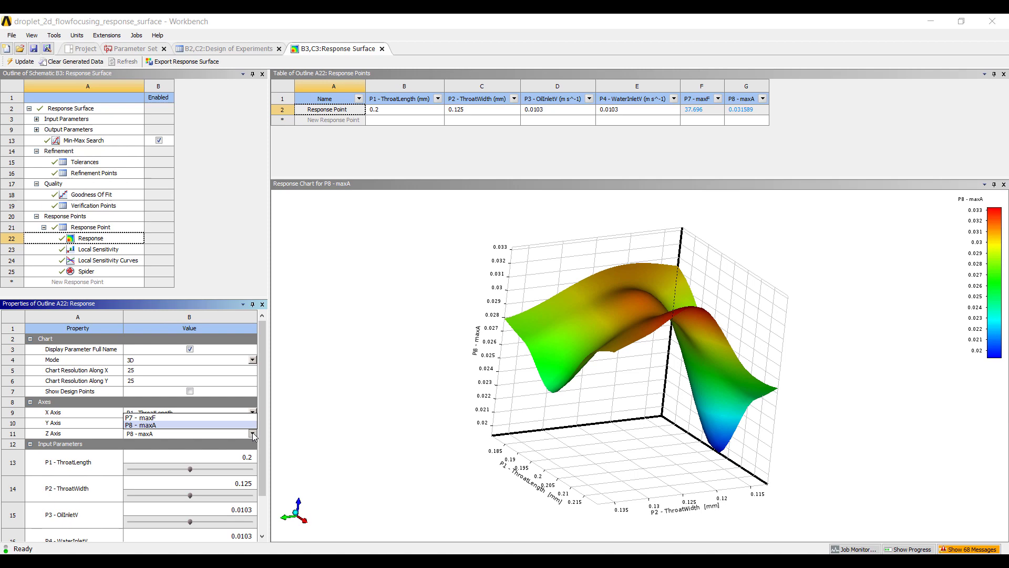
click(225, 418)
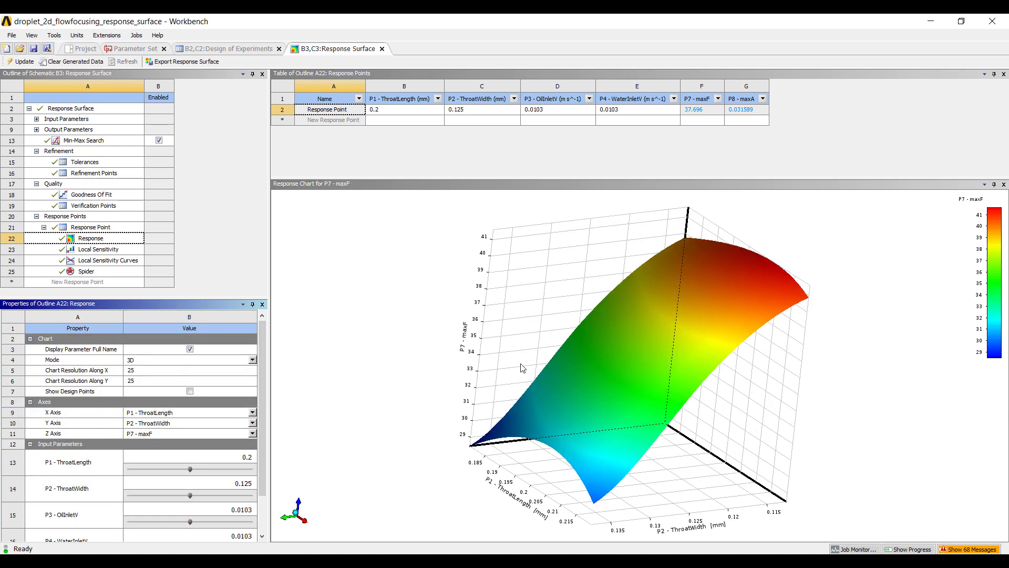
drag(400, 354, 462, 353)
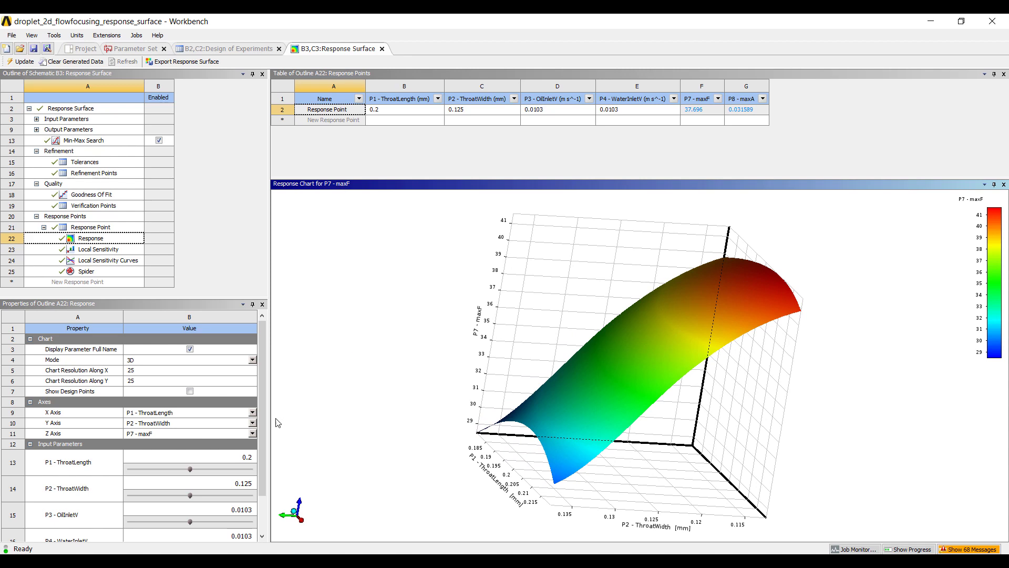
Plot the maxF response surface with OilInletV on the X axis and WaterInletV on Y.
click(252, 413)
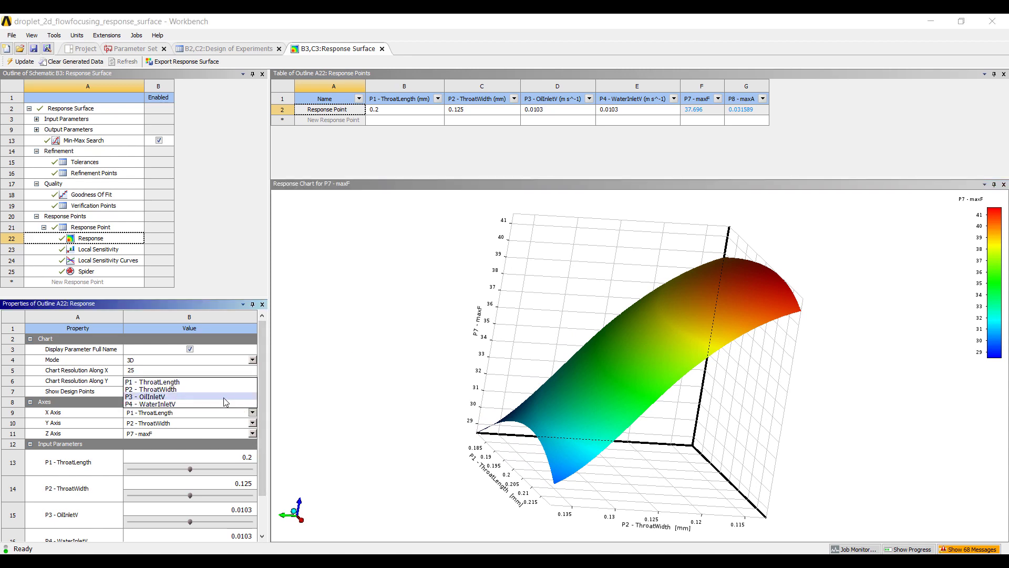
click(225, 397)
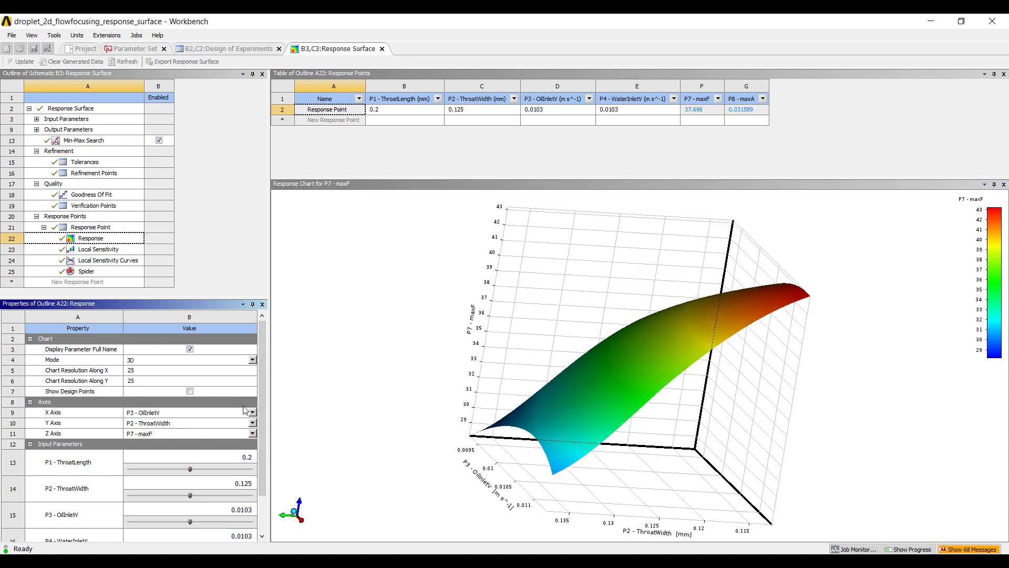
click(252, 413)
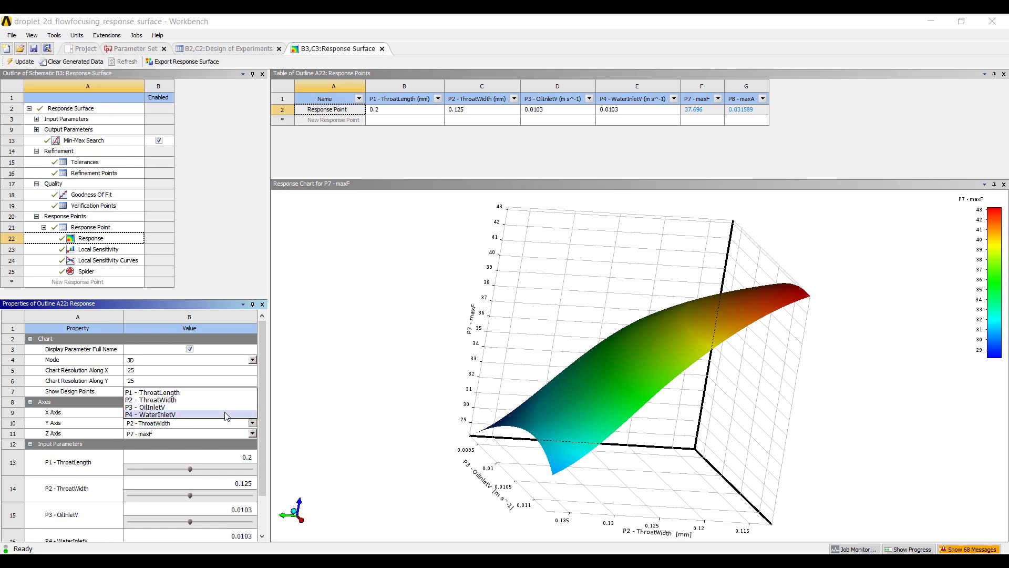
click(226, 414)
Rotate the 3D maxF surface through several viewpoints, then return to the project schematic.
drag(462, 363, 112, 343)
drag(549, 364, 808, 401)
drag(818, 271, 432, 497)
drag(500, 498, 565, 438)
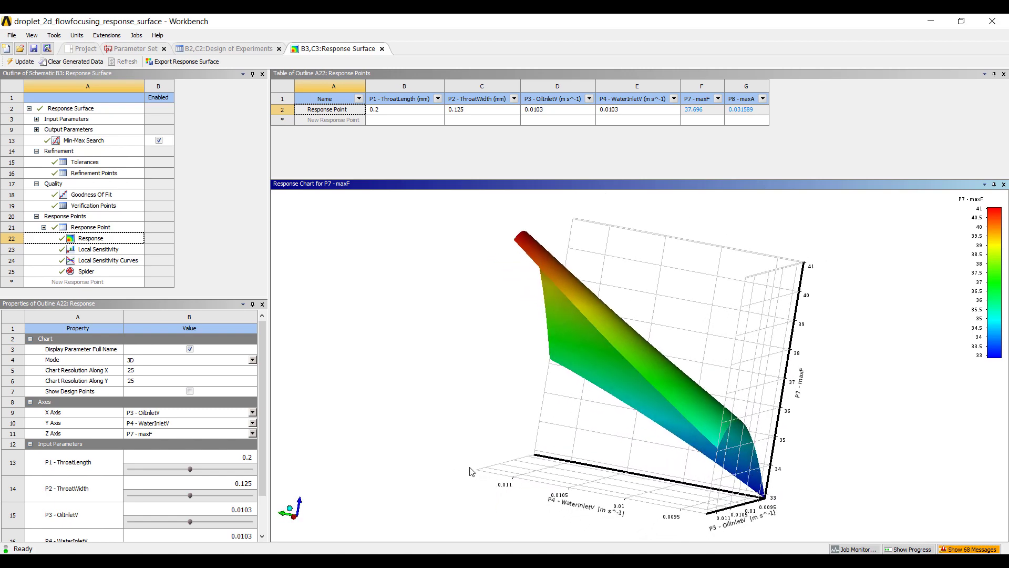
drag(473, 472, 652, 370)
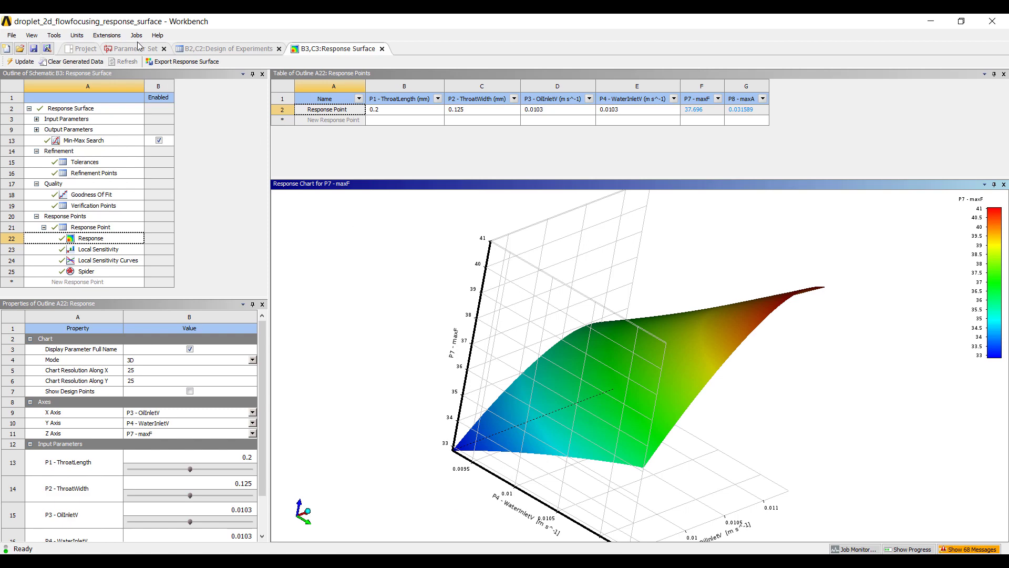
click(82, 48)
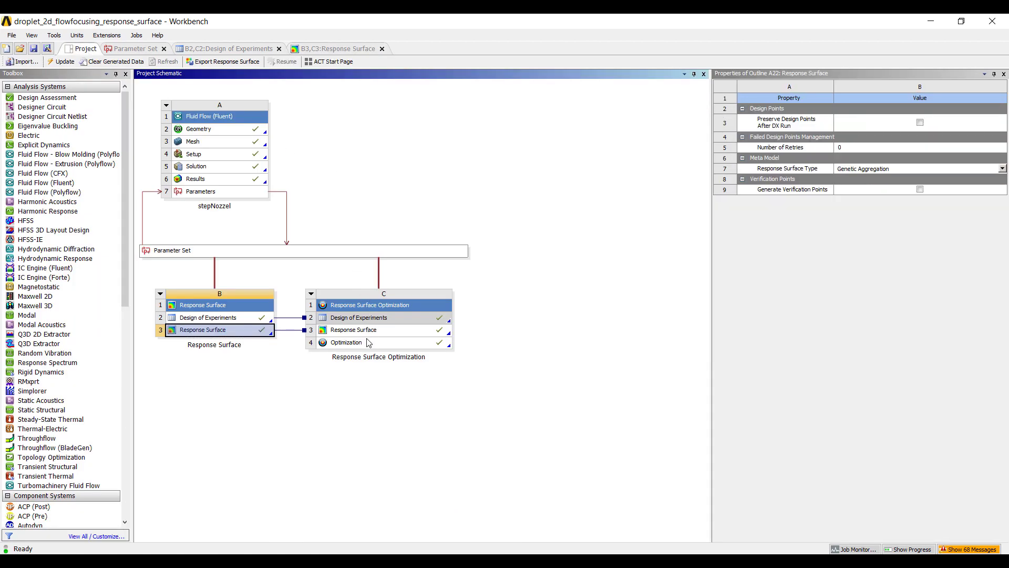
Open Optimization (C4) and review its maxF and maxA objectives and constraints.
double_click(368, 343)
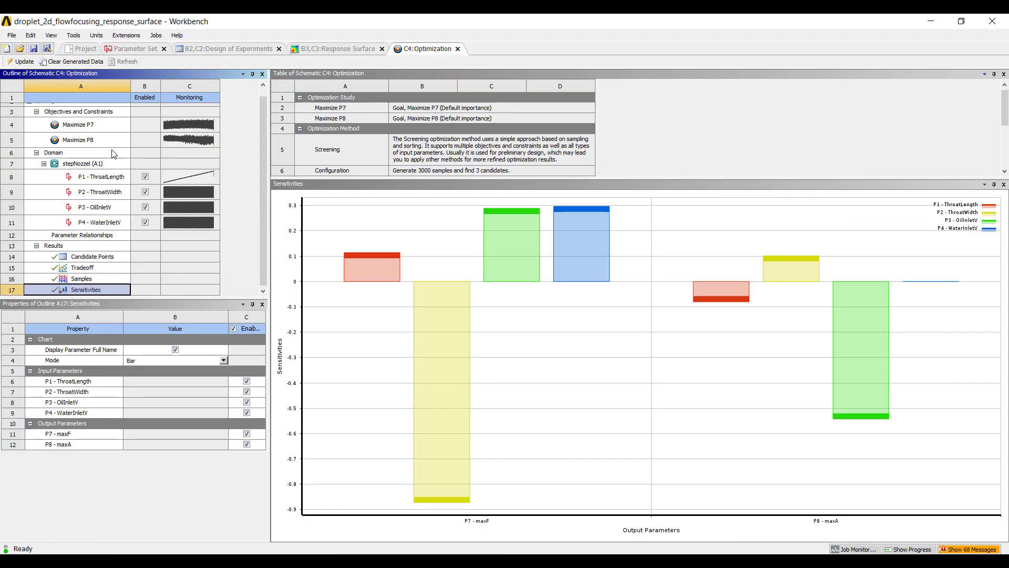
scroll(113, 153, up, 1)
click(110, 121)
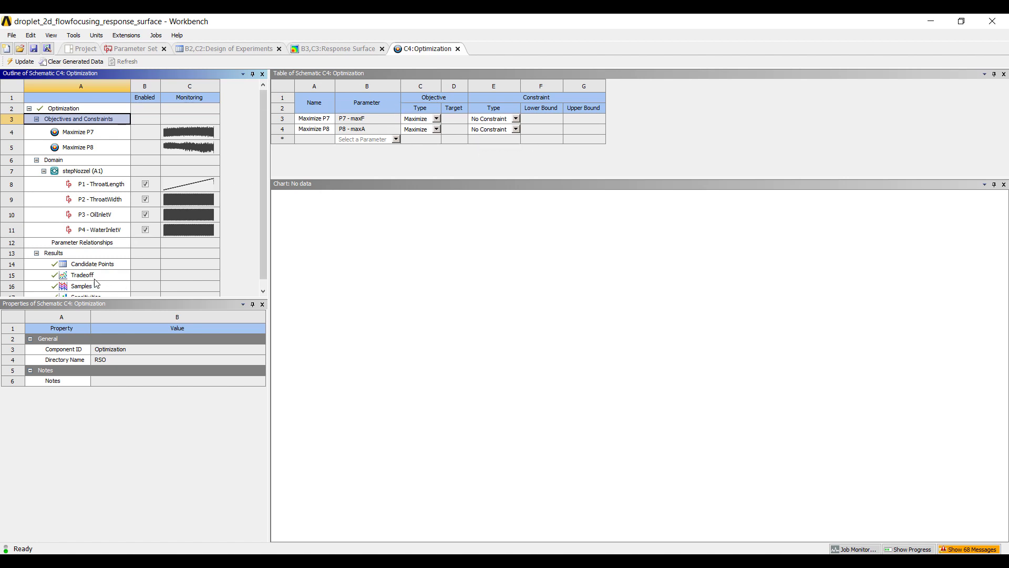
Check the Screening method's 3000-sample settings and inspect the leftmost maxF–maxA tradeoff point.
click(84, 275)
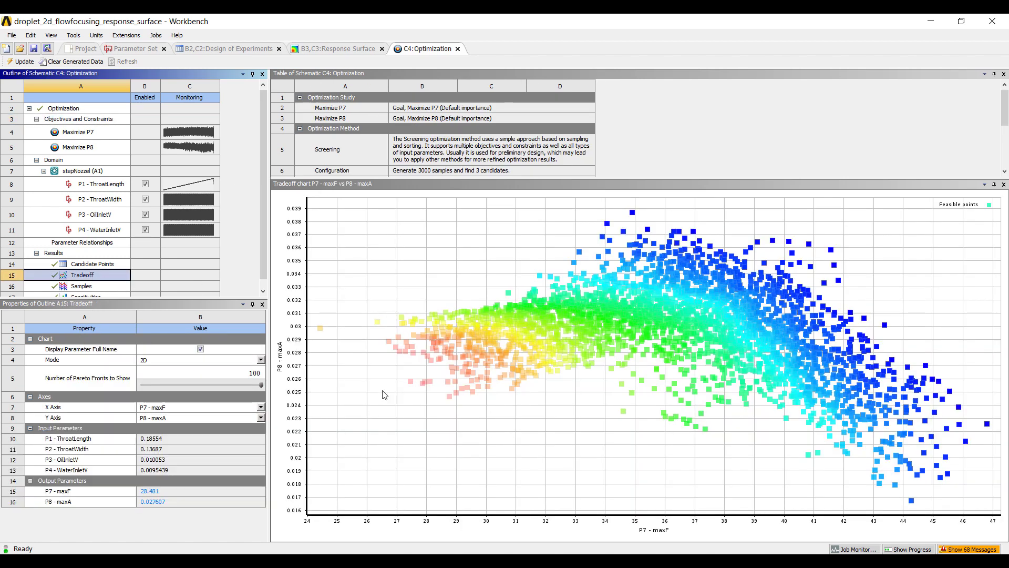
click(93, 110)
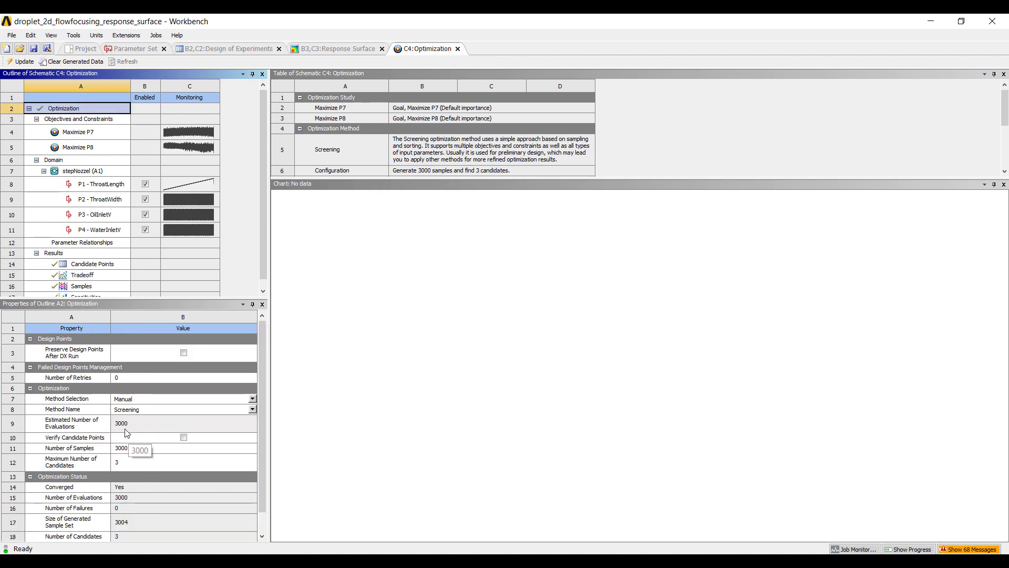
click(104, 277)
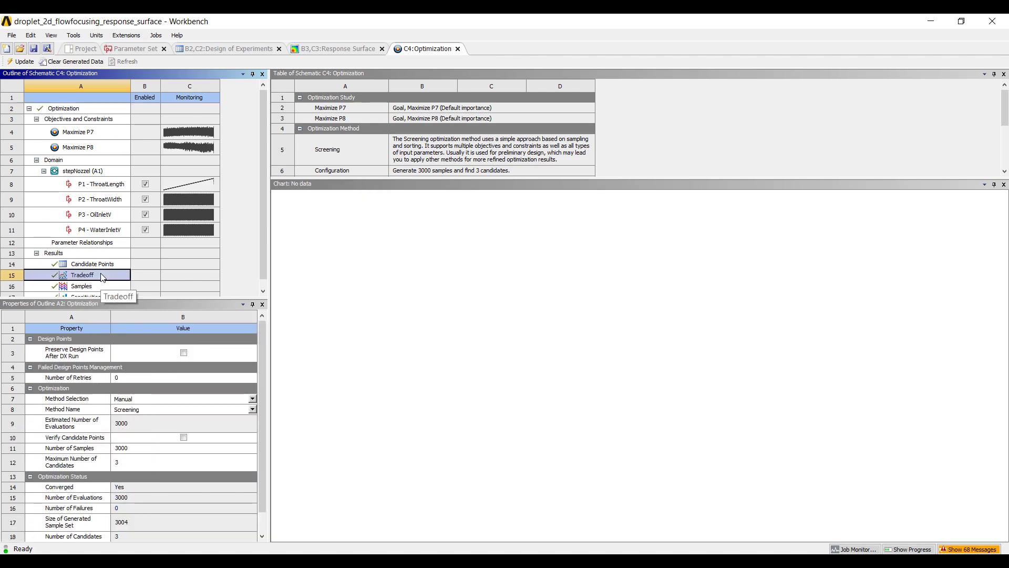
click(320, 328)
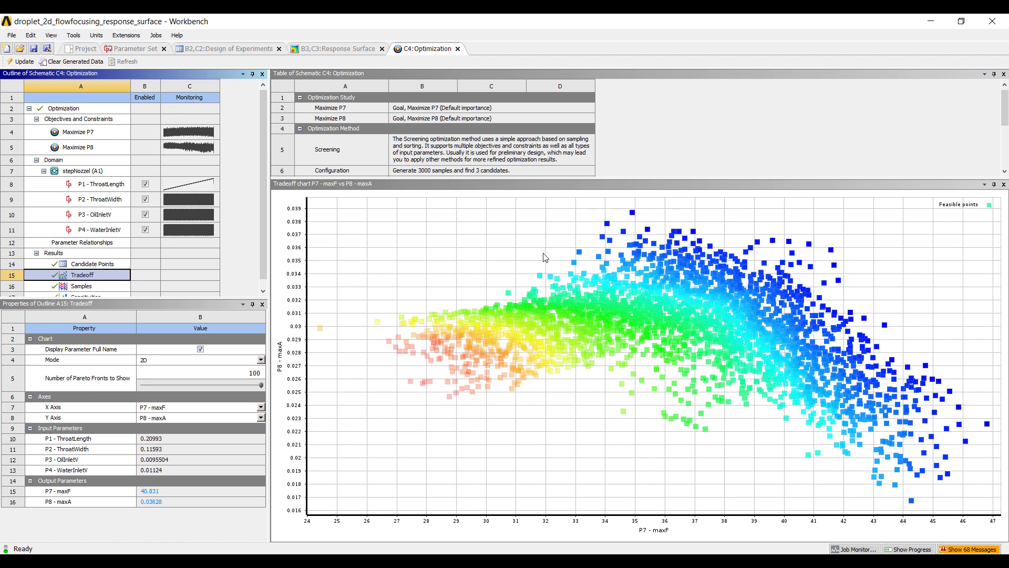
Inspect the input values of tradeoff points near P7 34.9, 37.2, 39.9, 40.8 and 42.5.
click(810, 245)
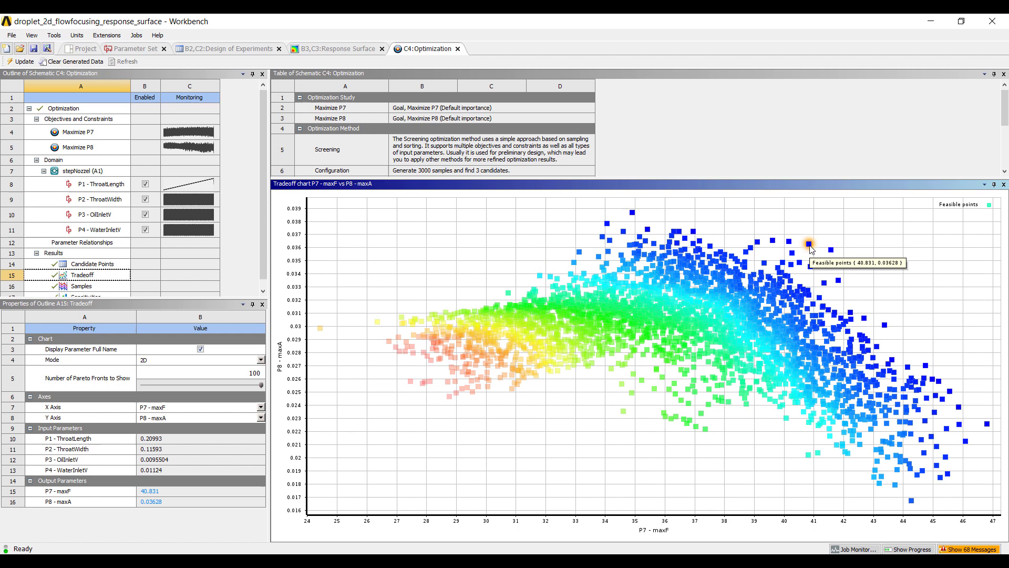
mouse_move(633, 215)
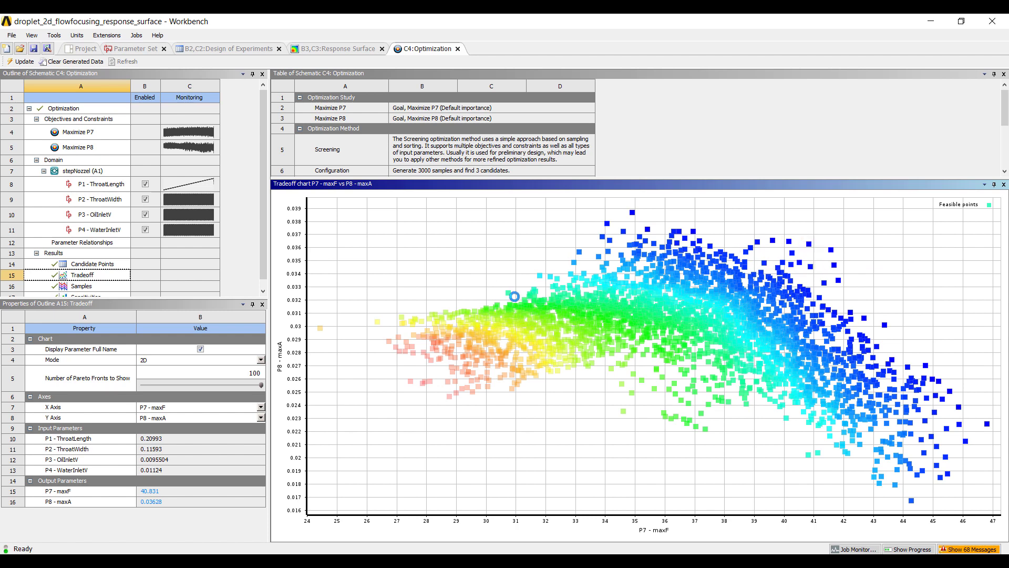
click(640, 351)
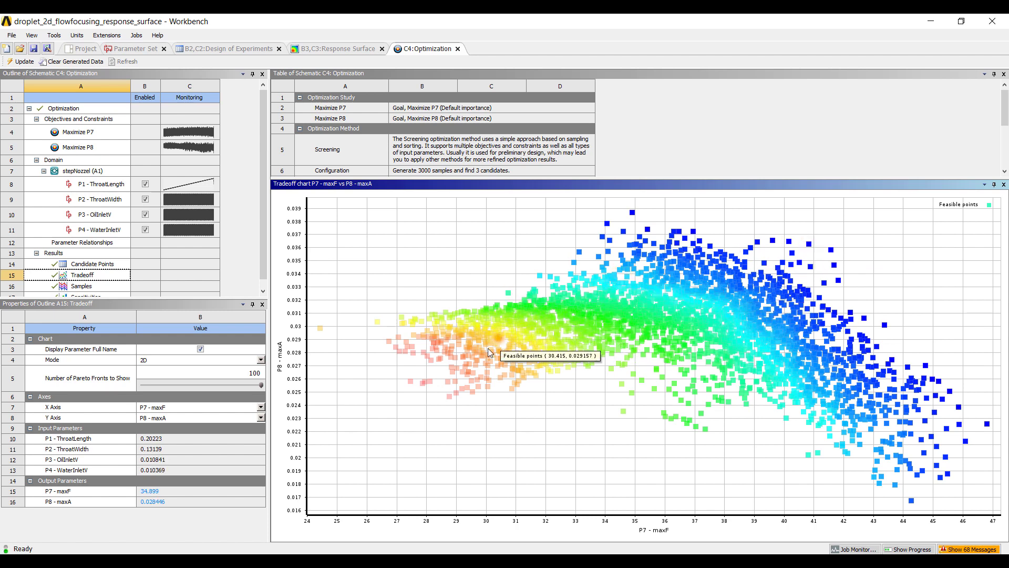
click(856, 353)
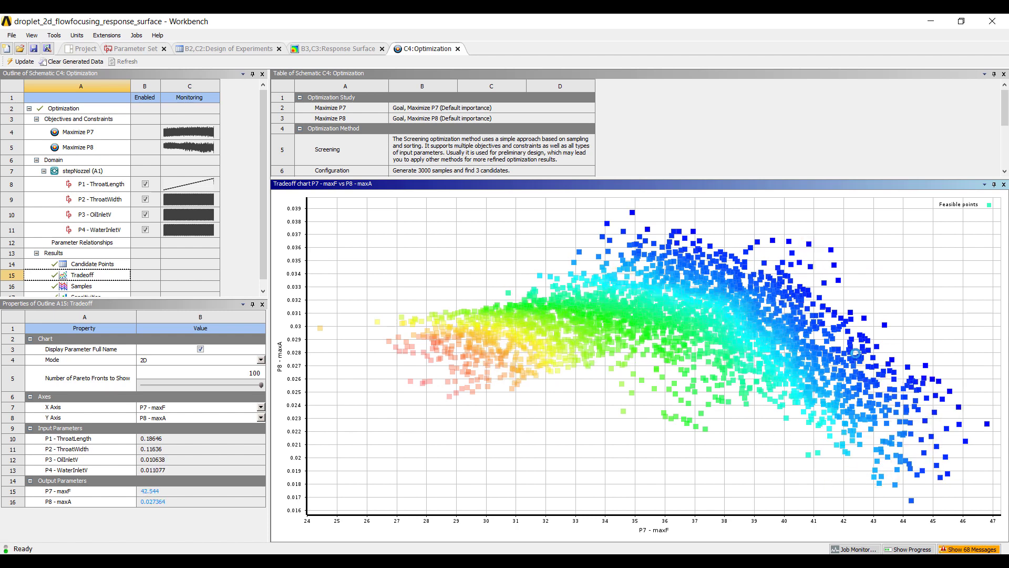
click(404, 322)
click(896, 484)
click(701, 301)
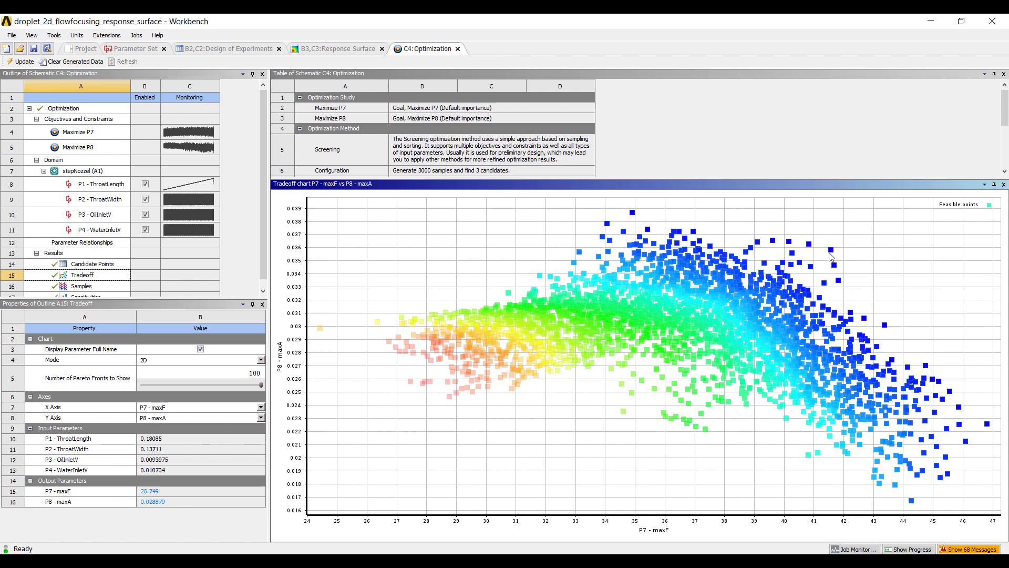
click(783, 264)
Check the tradeoff point actions, then show the samples chart and the Sensitivities bar chart.
right_click(784, 261)
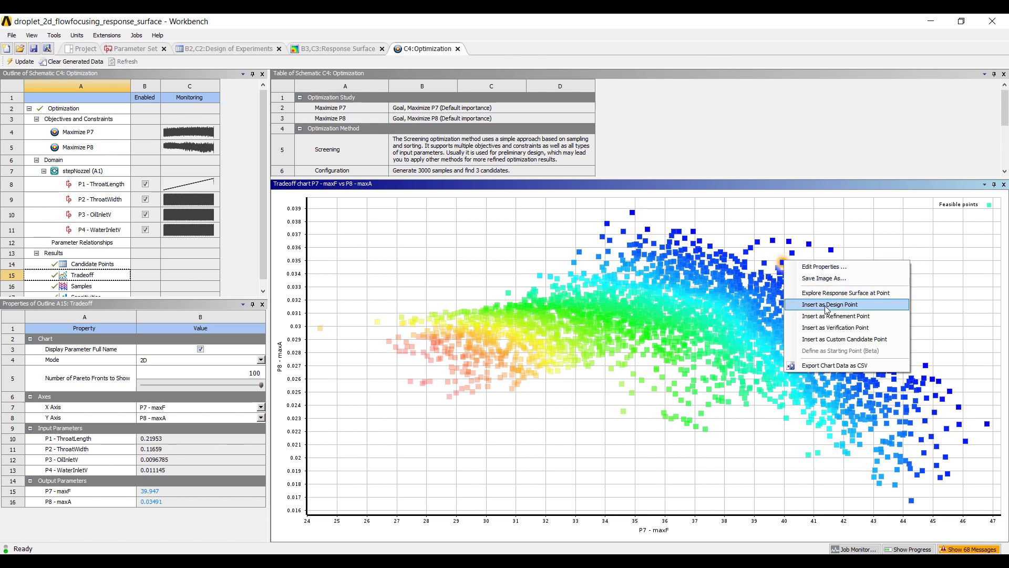
click(831, 250)
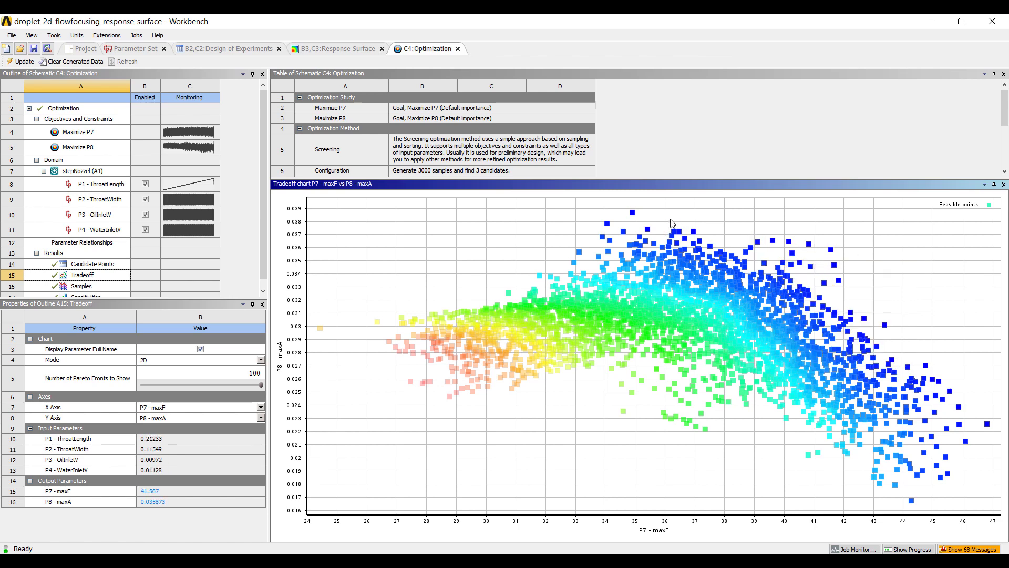
right_click(634, 216)
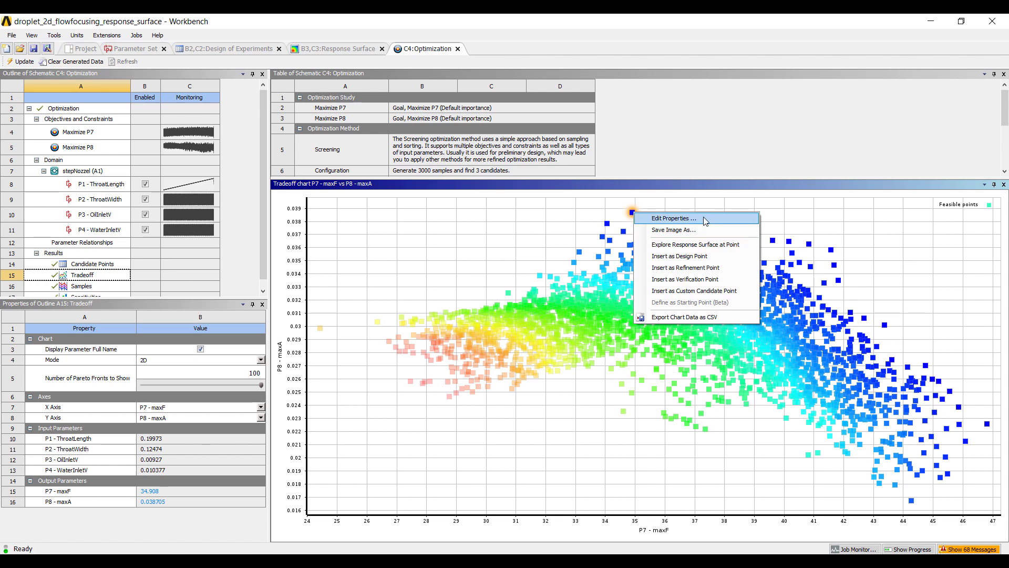
click(261, 214)
click(83, 284)
click(91, 293)
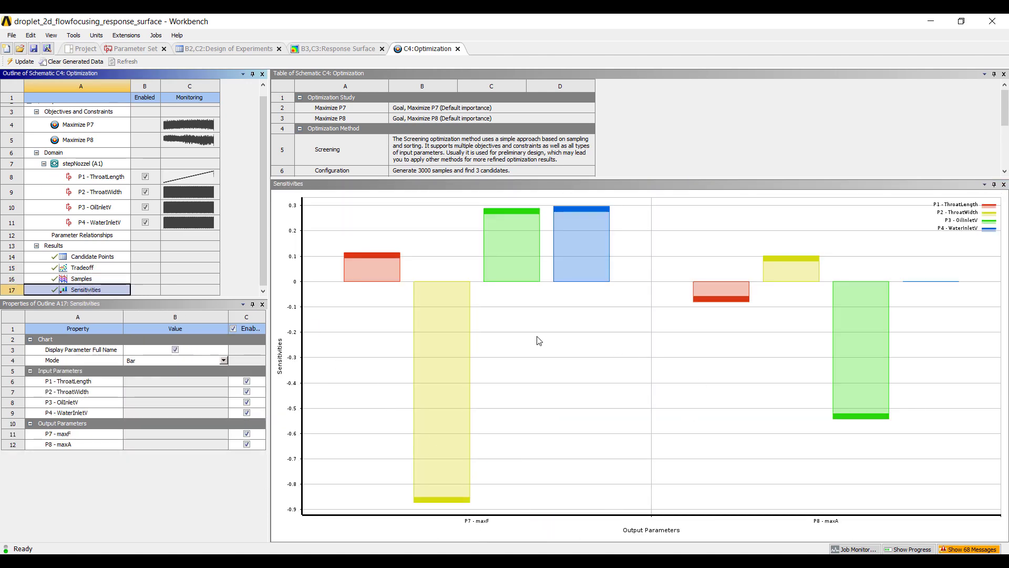
mouse_move(423, 344)
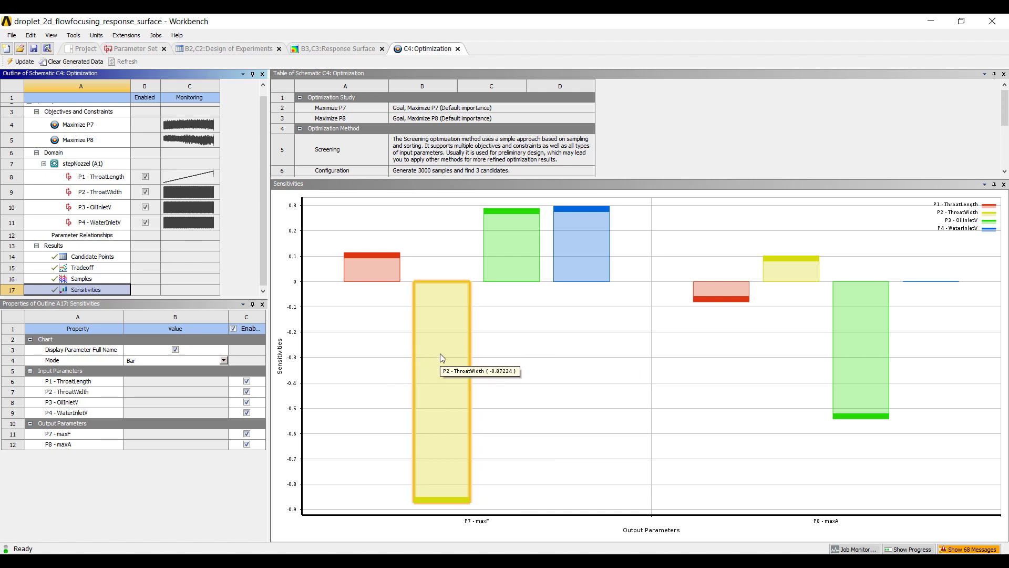
mouse_move(366, 267)
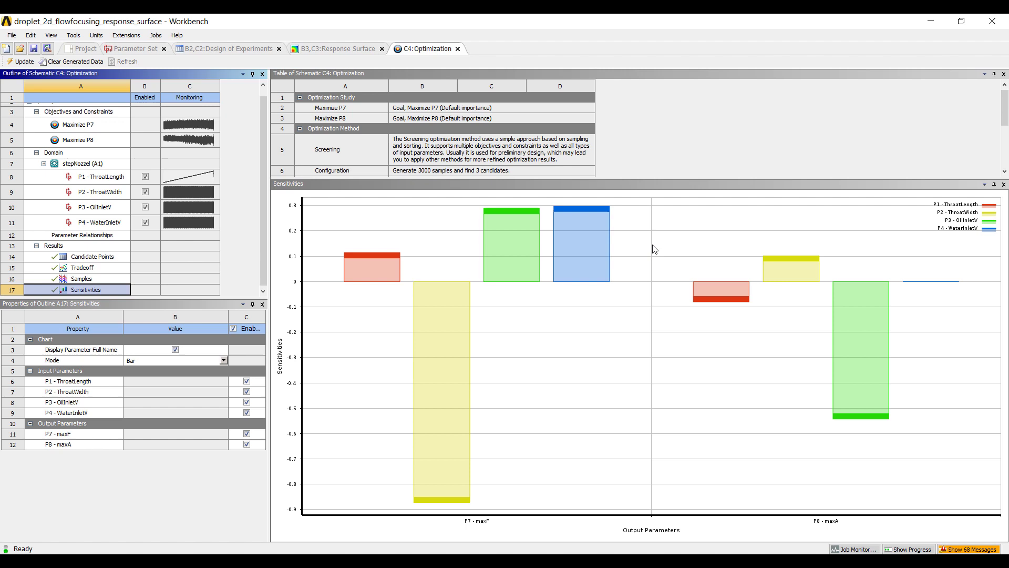
Show the Samples parallel-coordinates chart with 93 Pareto fronts.
mouse_move(510, 257)
mouse_move(849, 330)
click(108, 279)
right_click(391, 296)
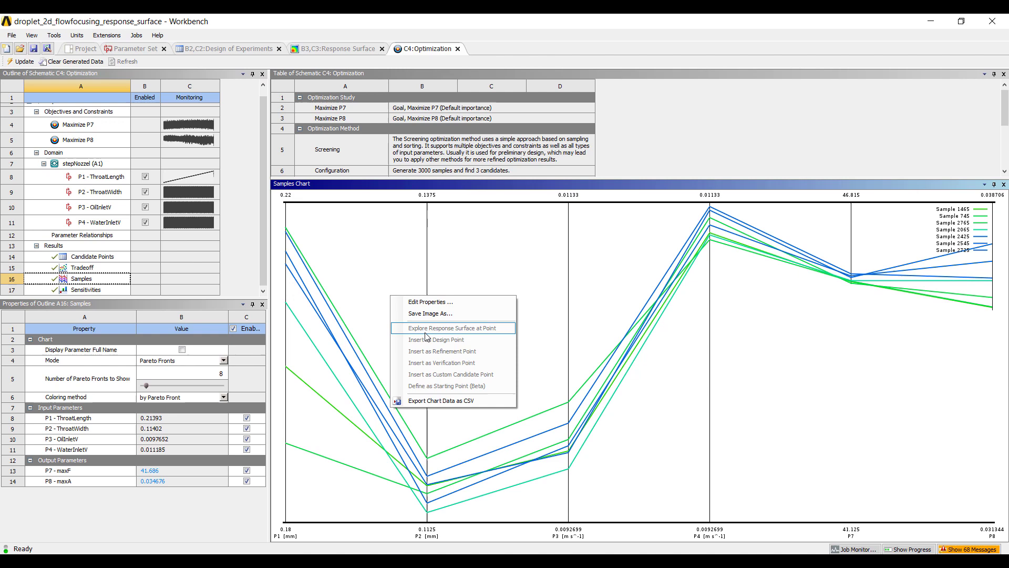
right_click(310, 371)
drag(152, 389, 215, 387)
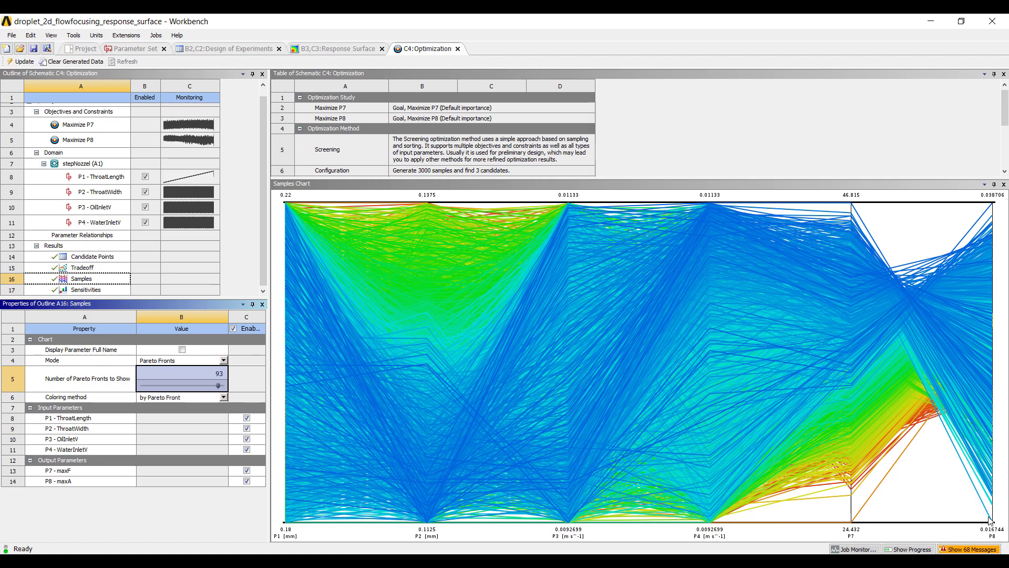
Narrow P7 to 31.599, raise P8's minimum and cap P4 at 0.0096759, leaving Samples 1486 and 1126.
drag(852, 523, 850, 454)
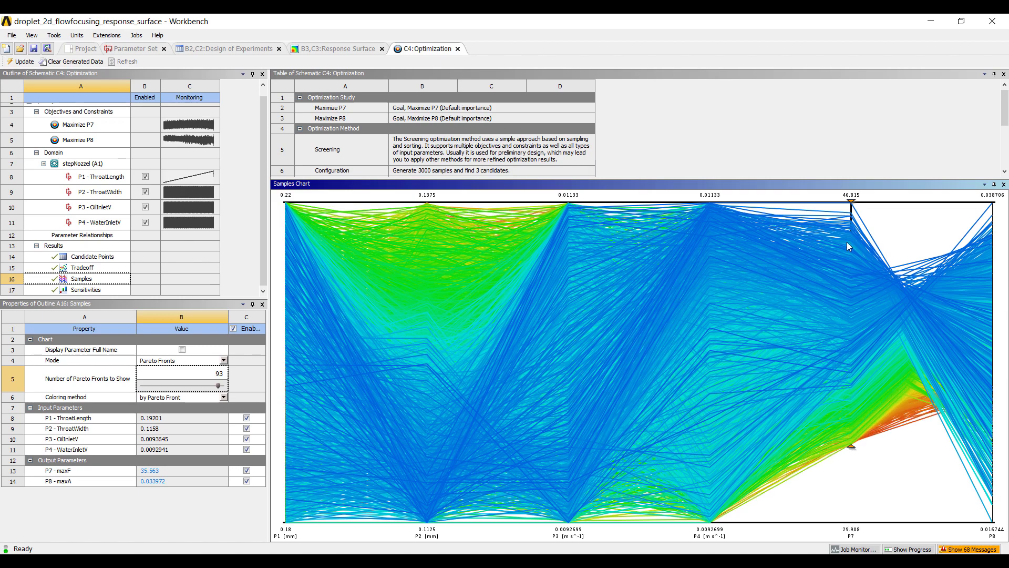
drag(850, 295, 842, 425)
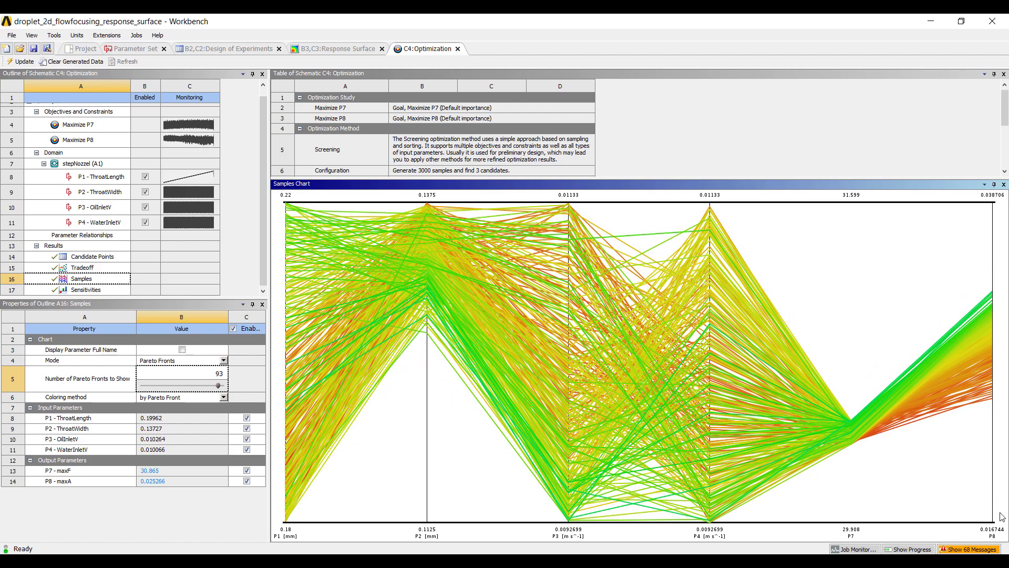
drag(993, 522, 993, 305)
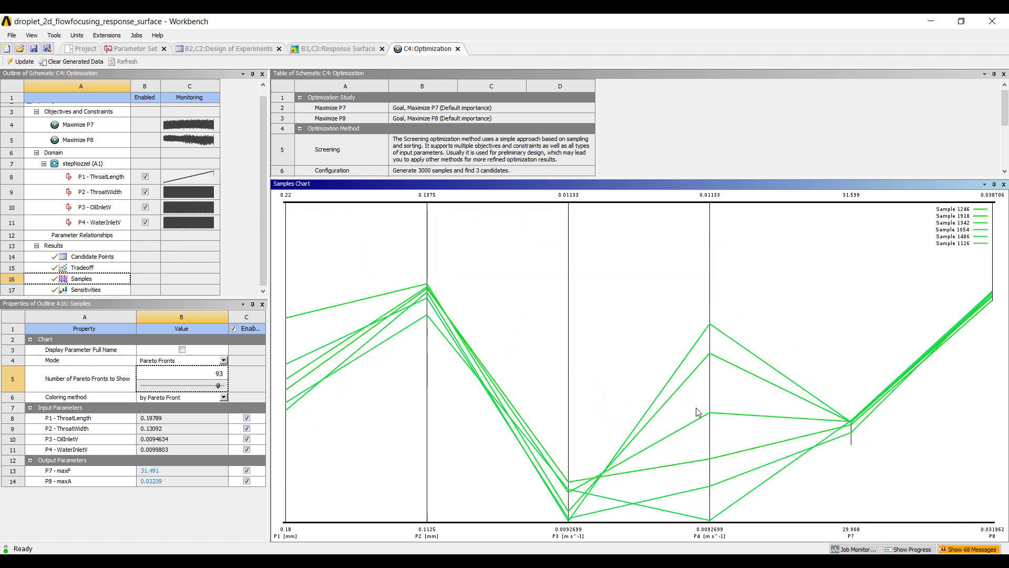
drag(710, 203, 721, 460)
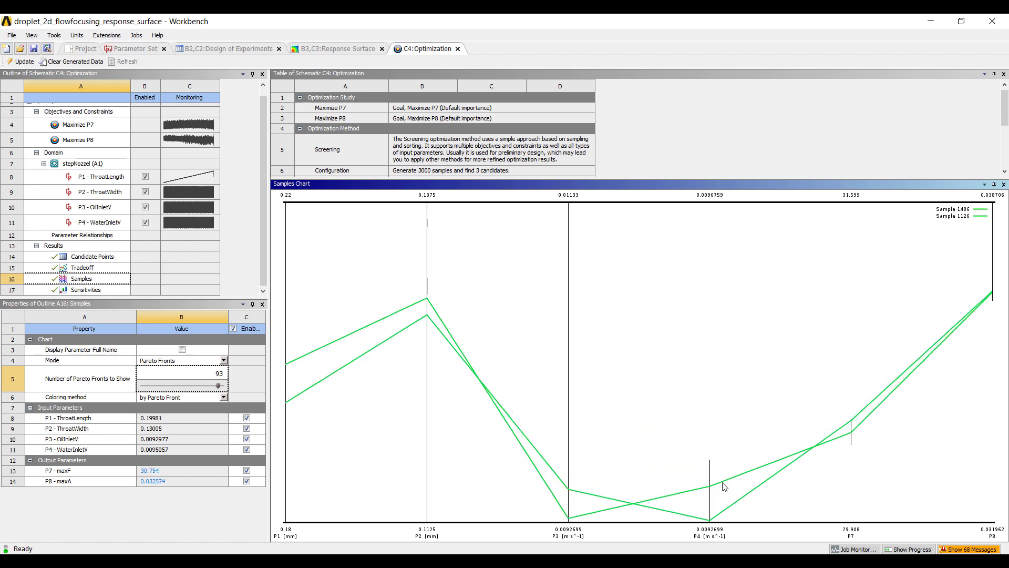
right_click(725, 485)
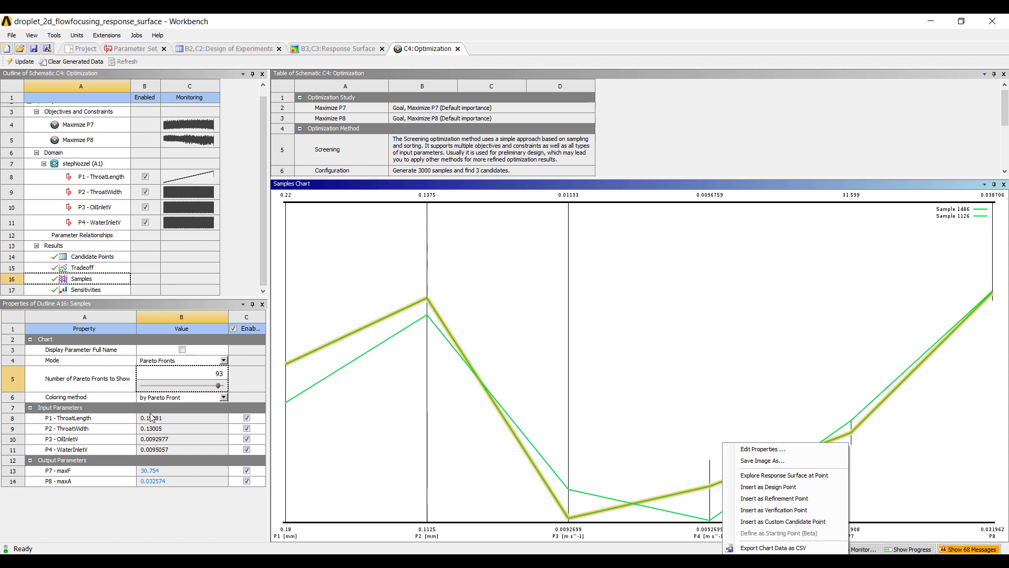
click(650, 305)
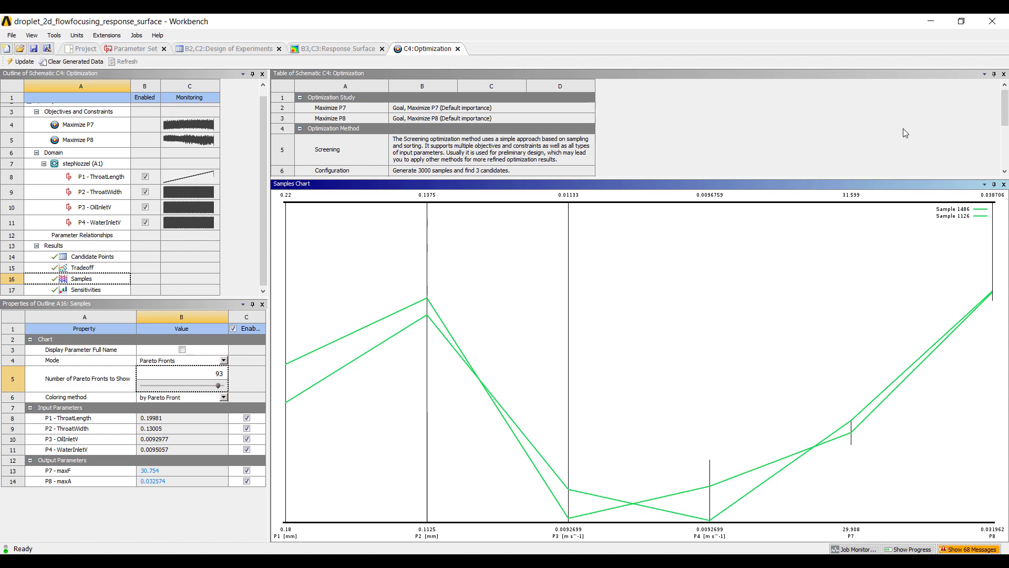
Return to the P8 maxA versus P7 maxF tradeoff chart and read a point near P7 43.378.
click(84, 268)
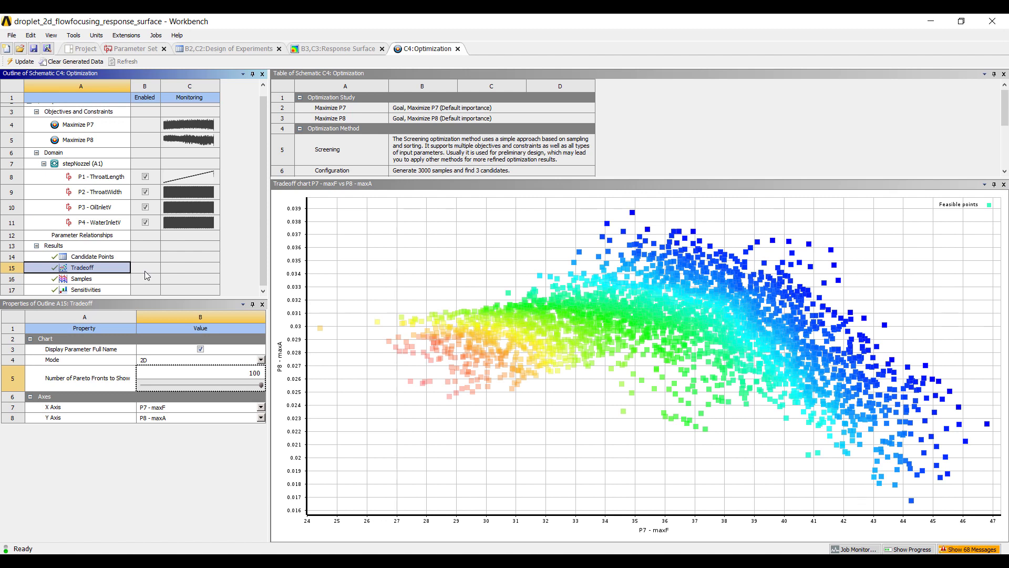
click(885, 326)
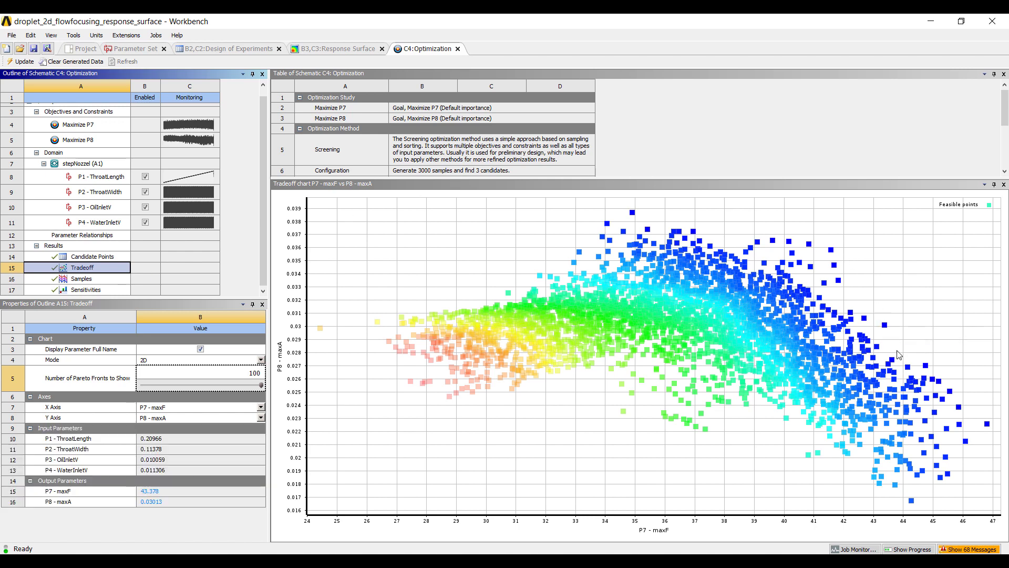